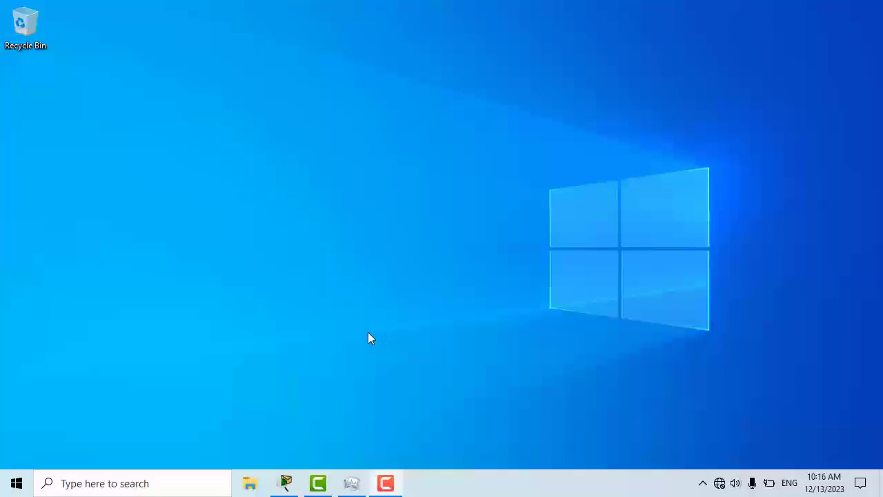
Switch to Cisco Packet Tracer, place a 2911 router in the middle of the logical workspace and name it customer
click(289, 483)
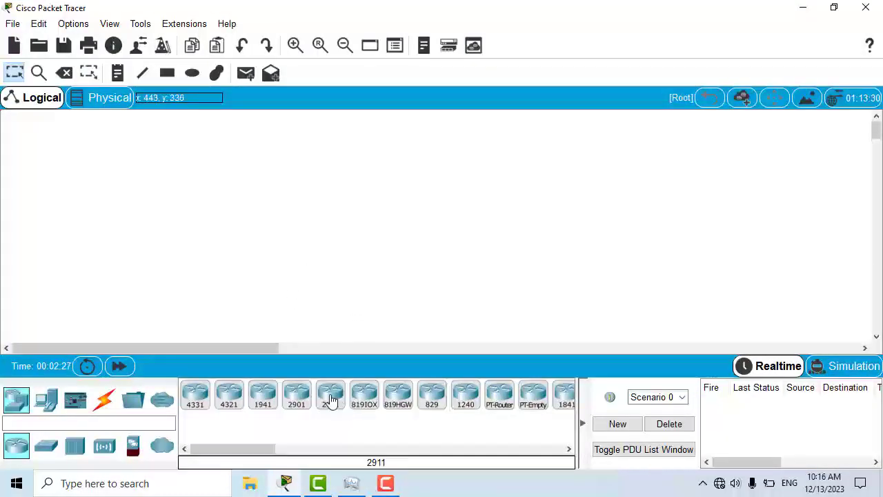
drag(326, 390, 325, 216)
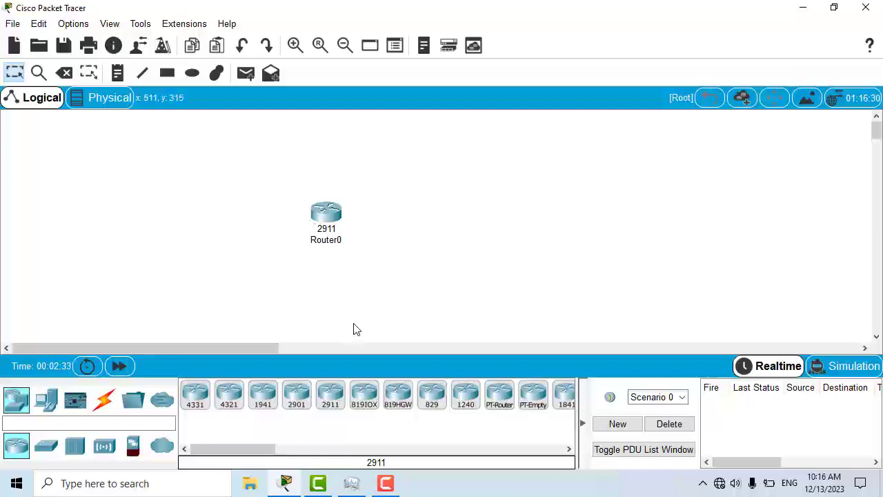
click(335, 240)
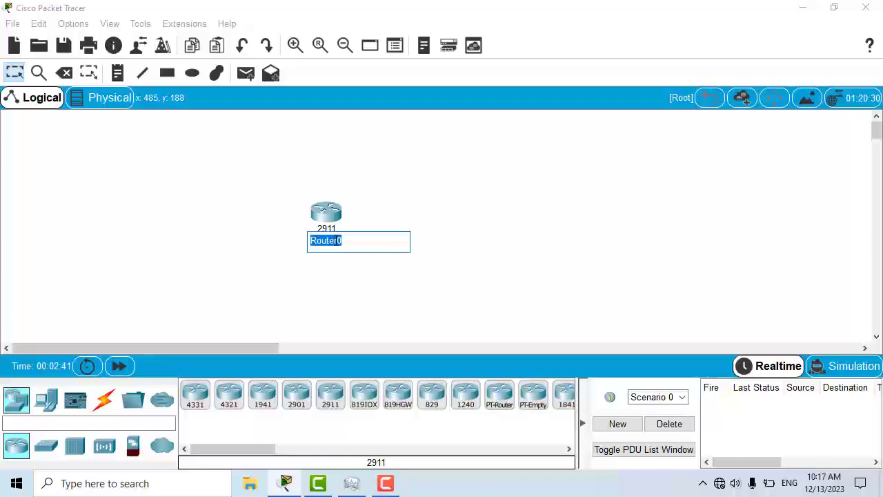
text(customer)
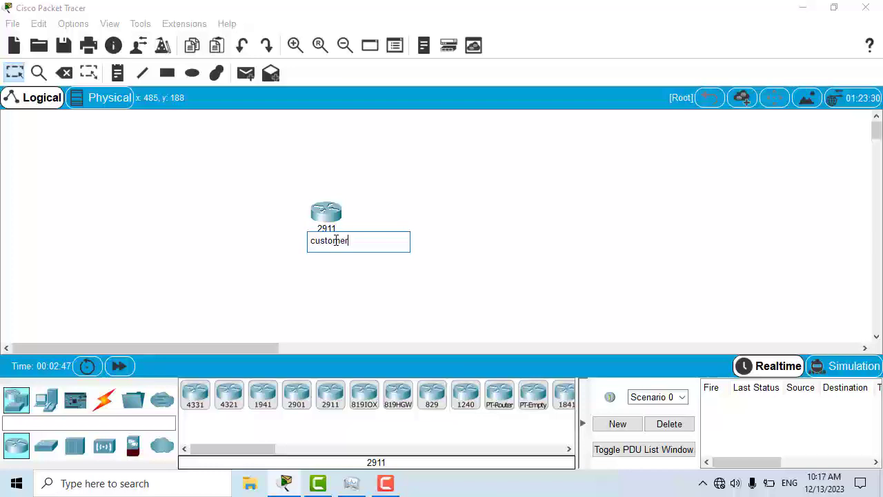
click(321, 214)
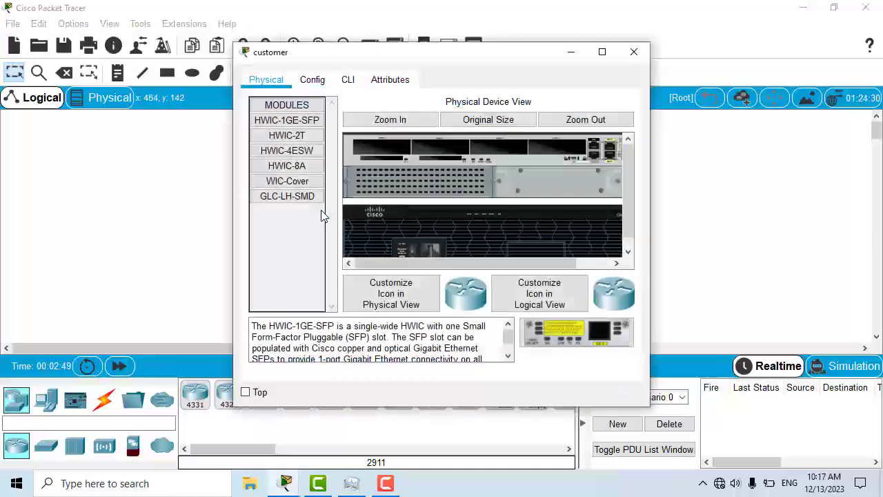
click(635, 52)
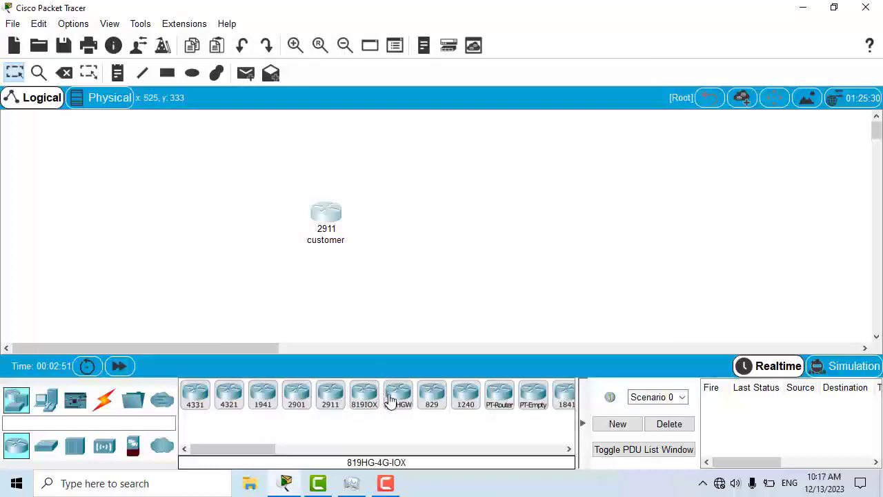
Add a second 2911 router above and to the right of the customer router and name it isp1
drag(330, 397, 530, 216)
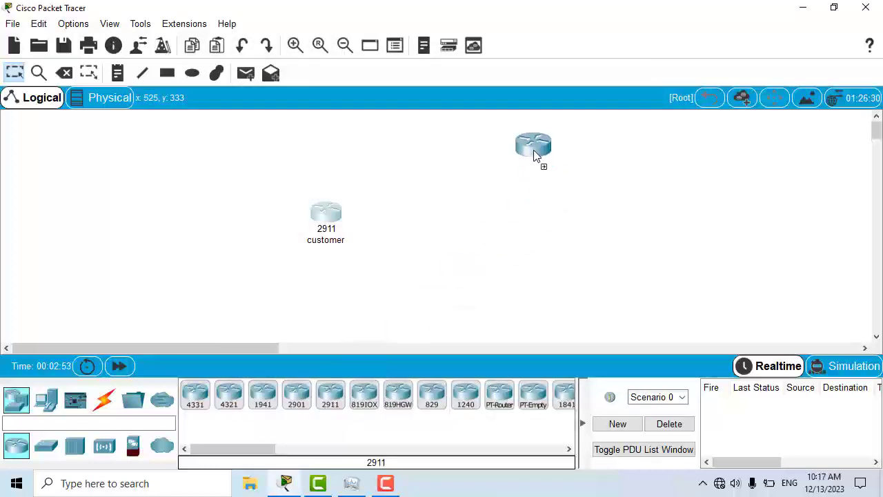
click(533, 150)
click(545, 181)
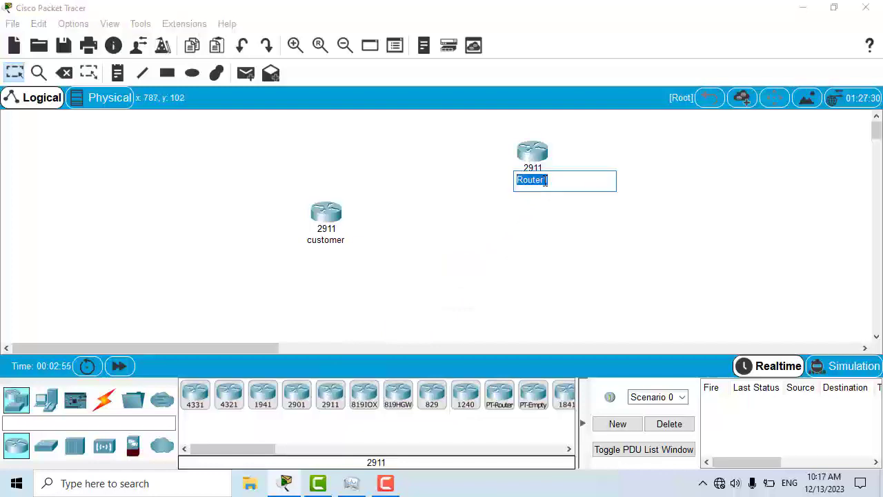
text(isp)
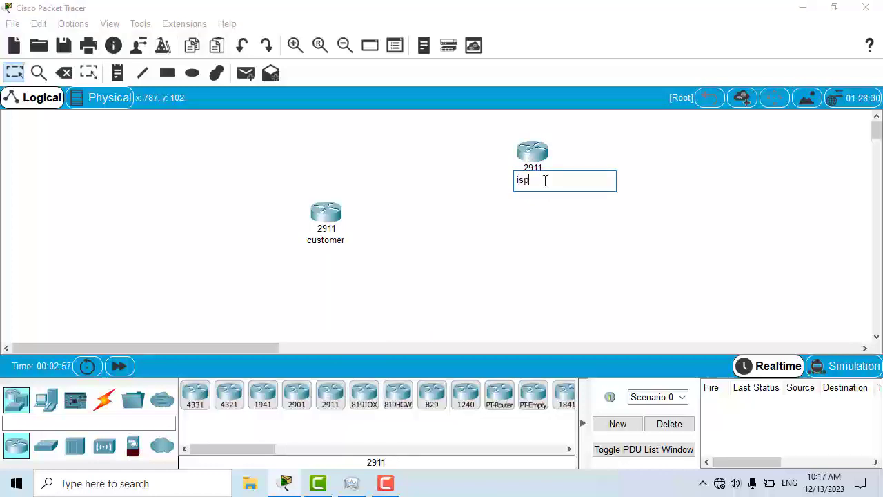
text(1)
key(Return)
Add a third 2911 router below isp1 and name it isp2
click(328, 399)
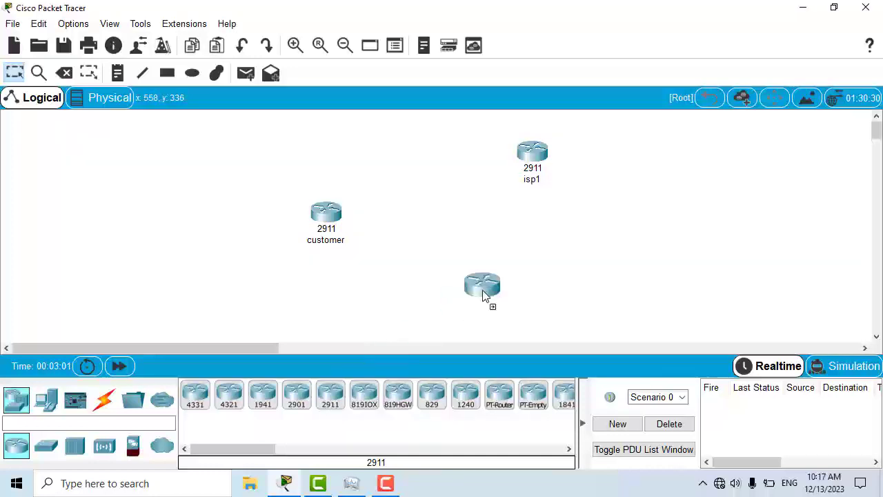
click(538, 262)
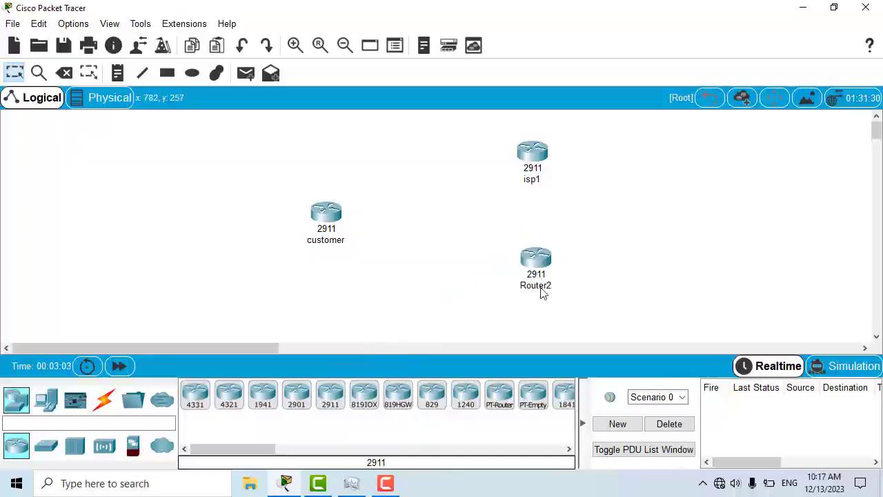
click(542, 286)
text(isp2)
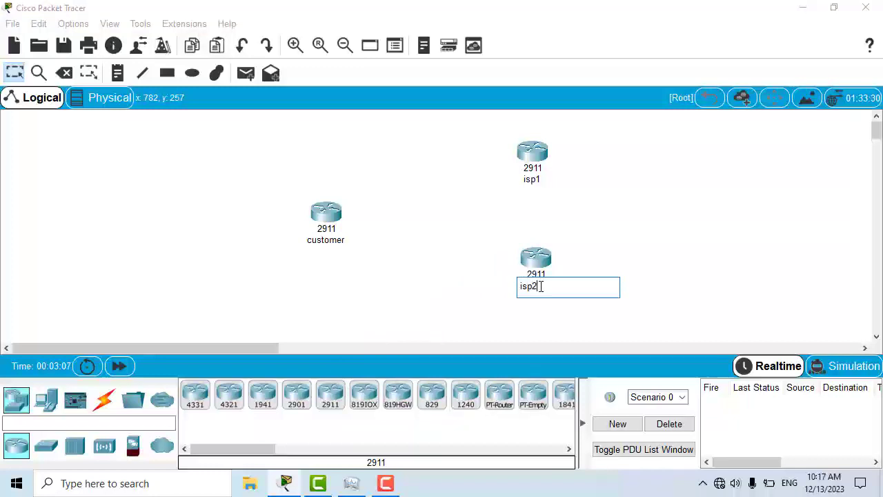
click(357, 295)
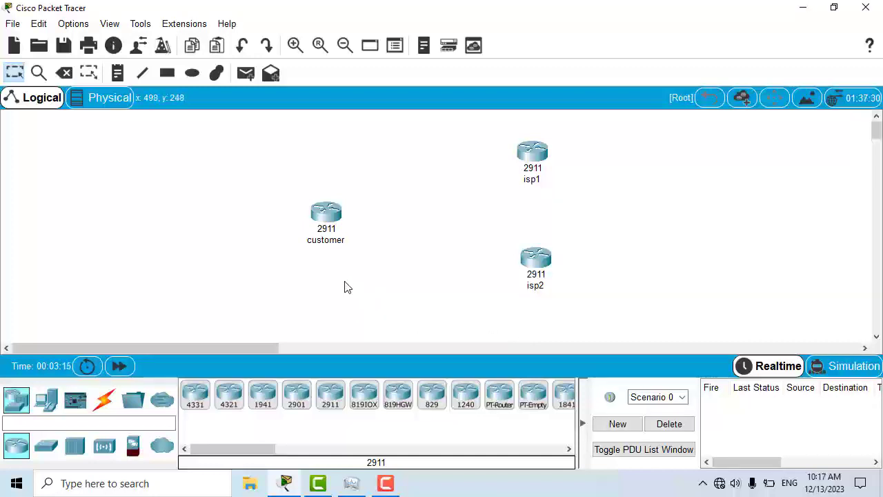
Connect the customer router's Gig0/0 to isp1's Gig0/0 with a Copper Cross-Over cable
click(104, 398)
click(295, 397)
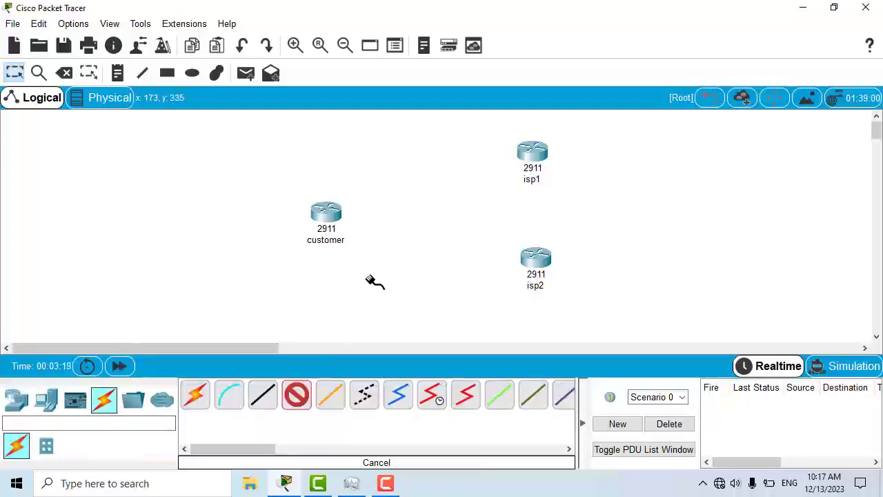
click(326, 214)
click(366, 235)
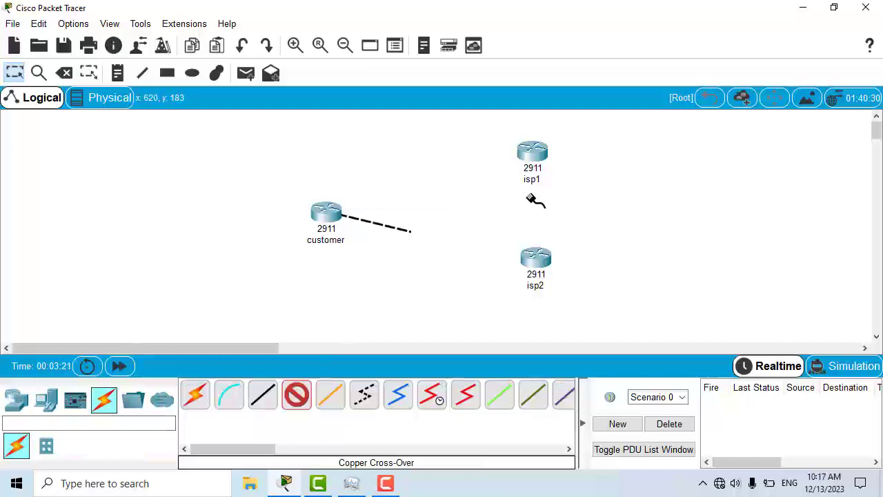
click(531, 154)
click(566, 188)
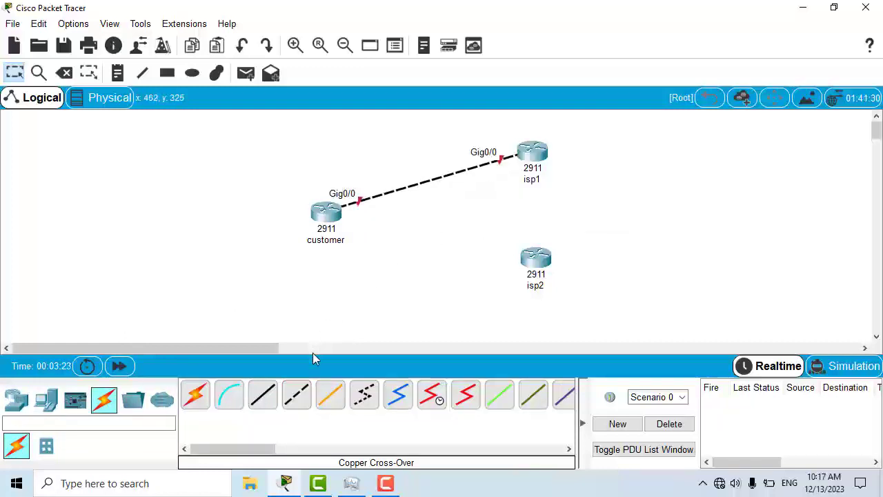
Connect the customer router's Gig0/1 to isp2's Gig0/0 with a Copper Cross-Over cable and shift both ISP routers slightly away from the customer router
click(296, 397)
click(321, 211)
click(345, 242)
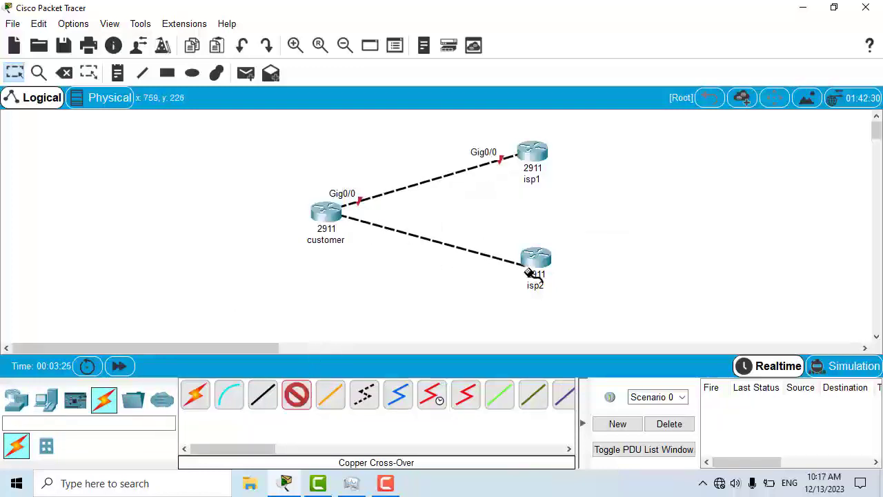
click(532, 269)
click(566, 303)
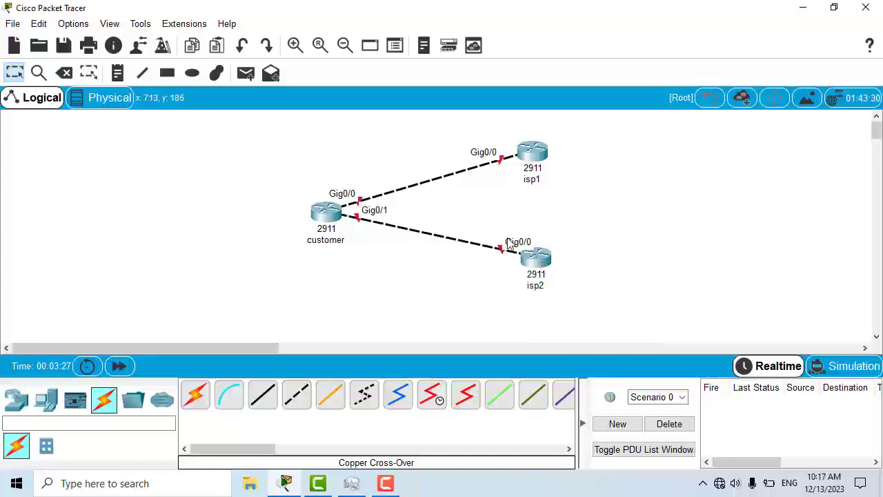
drag(546, 157, 561, 158)
drag(547, 249, 562, 251)
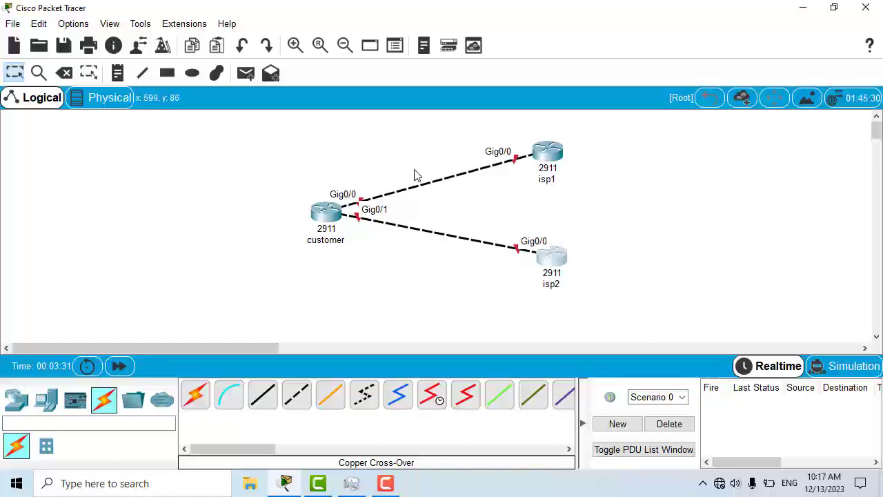
Add a text note reading primary above the link between the customer router and isp1
click(117, 74)
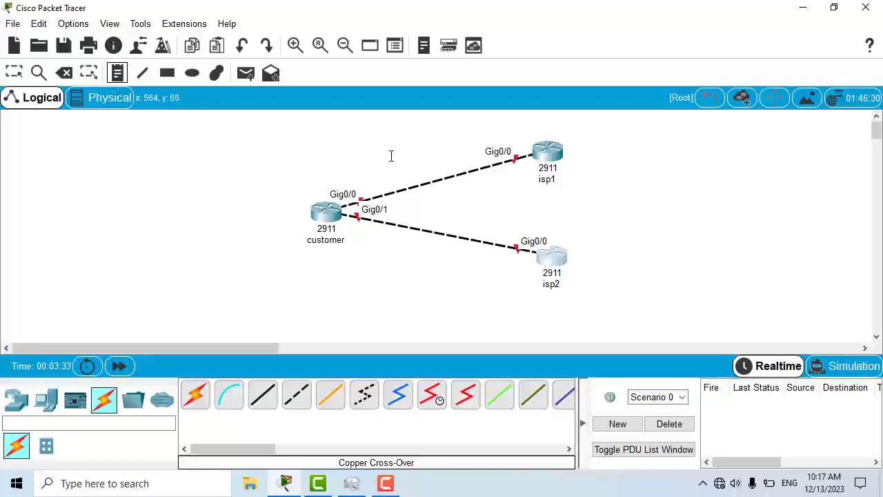
click(391, 157)
text(p)
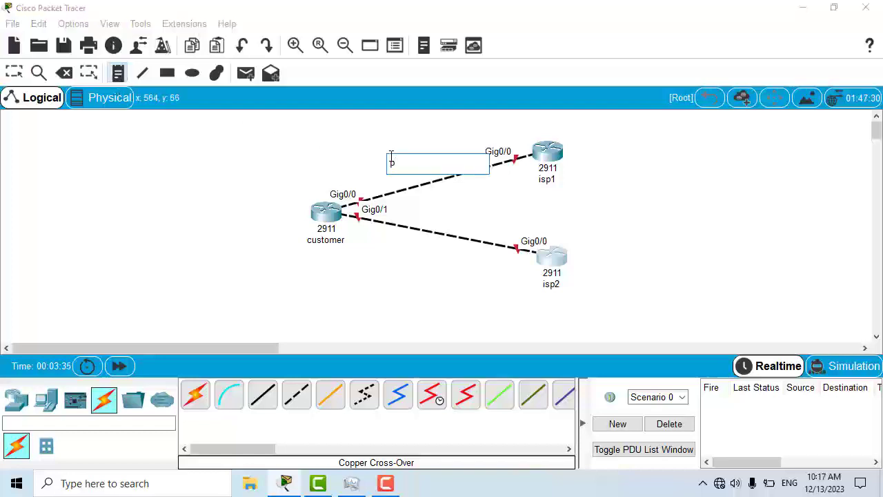
text(rimary)
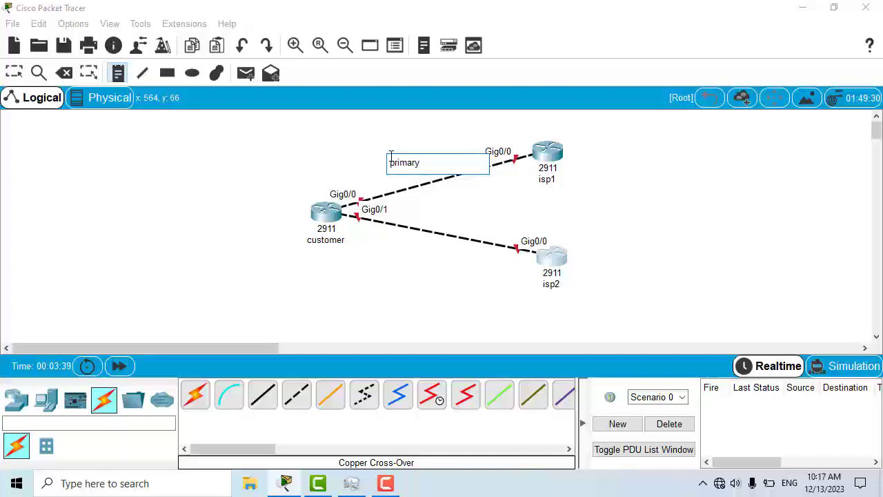
Add a text note reading secondary below the customer-to-isp2 link and return to the selection tool
click(114, 76)
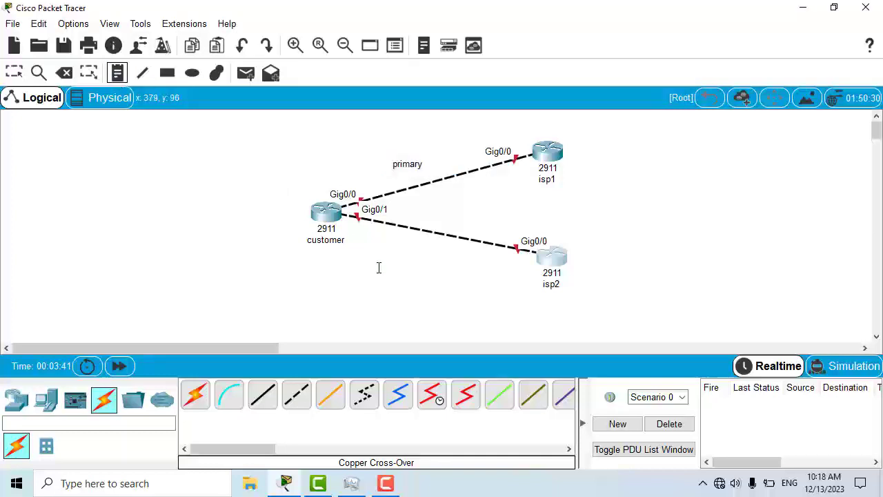
click(403, 250)
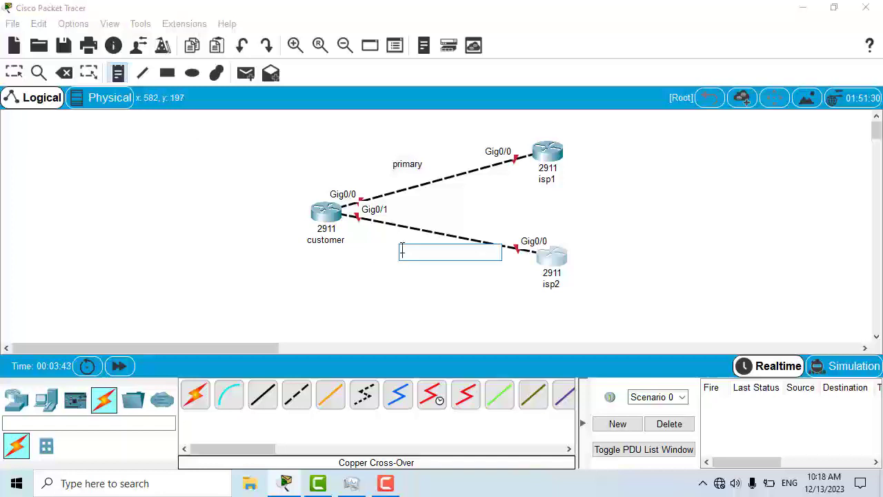
text(secon)
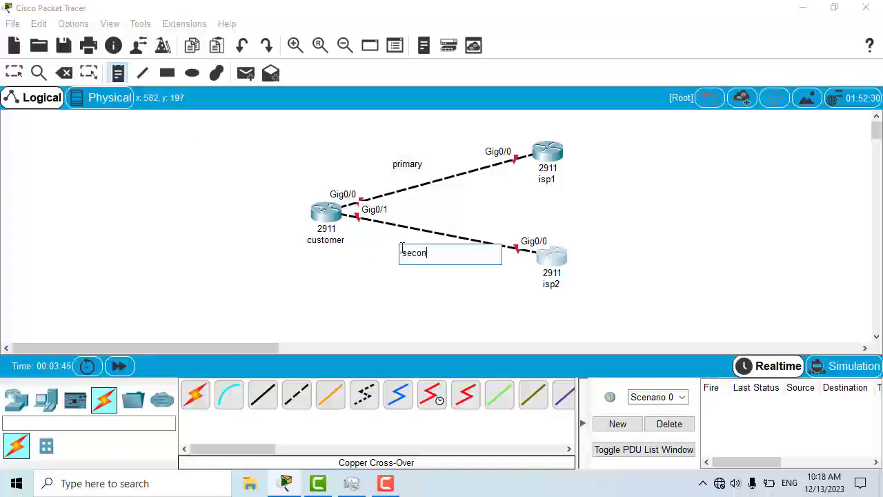
text(dary)
click(14, 72)
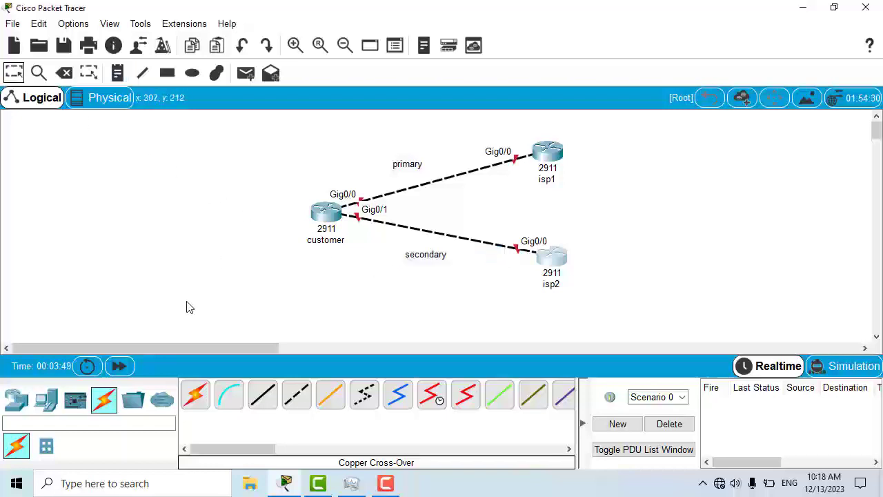
Place two Server-PT devices, one beside isp1 and one beside isp2
click(47, 399)
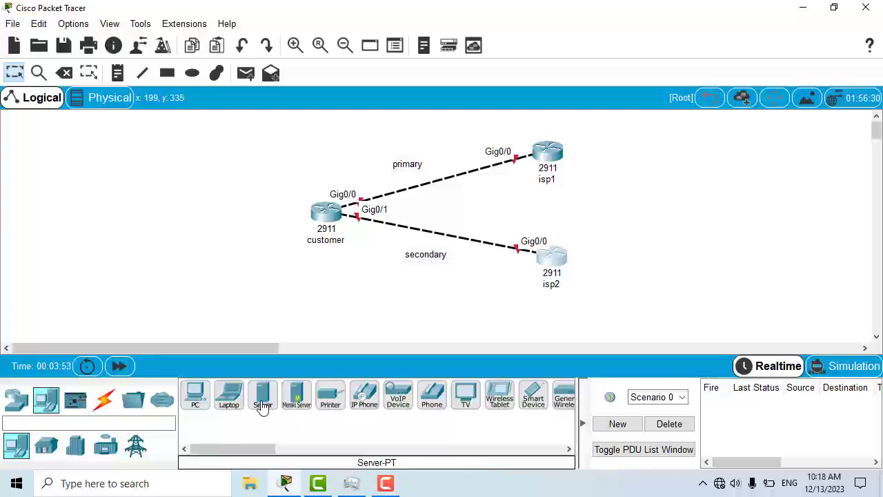
drag(262, 407, 638, 128)
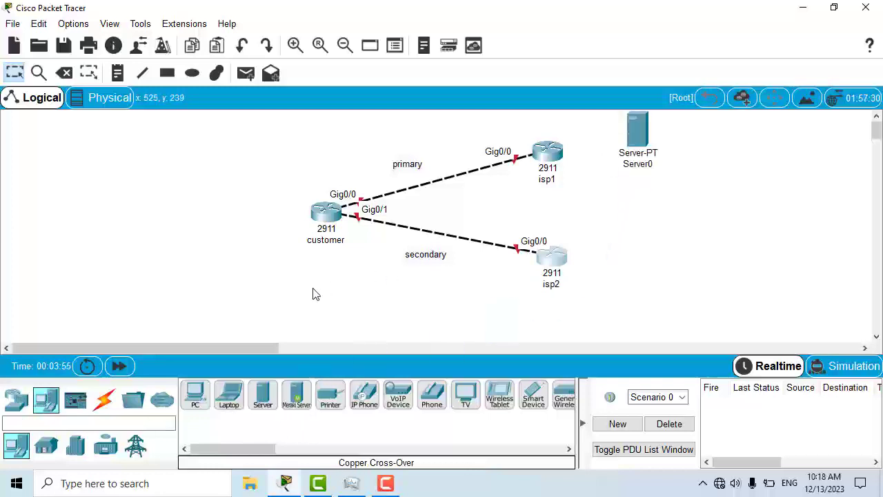
drag(262, 394, 657, 266)
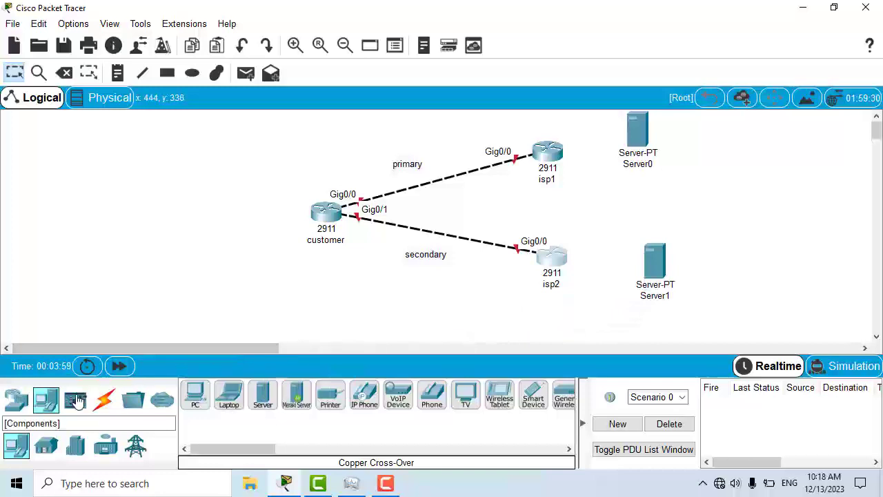
Connect a free Gigabit port of isp1 to Server0's Fa0 with a Copper Straight-Through cable
click(104, 400)
click(262, 395)
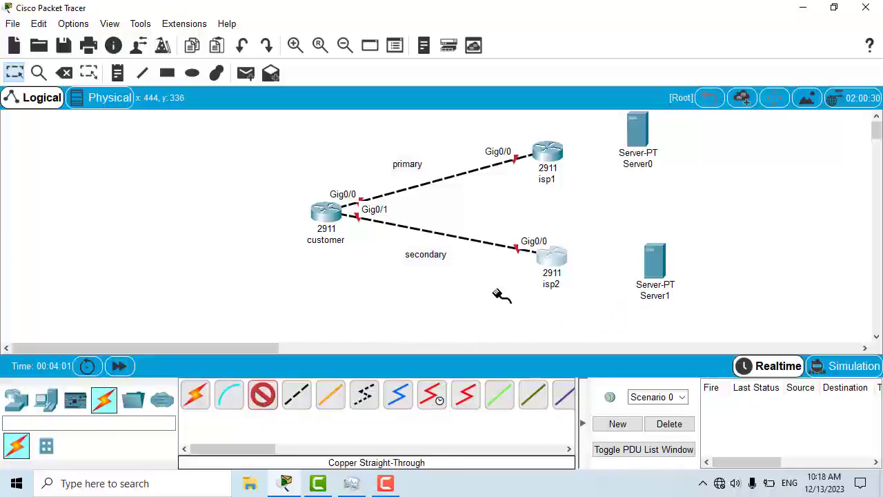
click(550, 150)
click(593, 187)
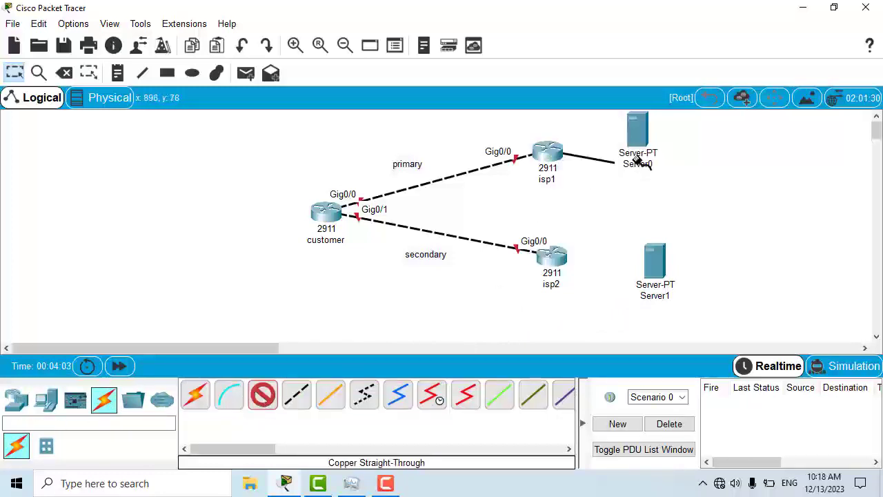
click(635, 132)
click(680, 138)
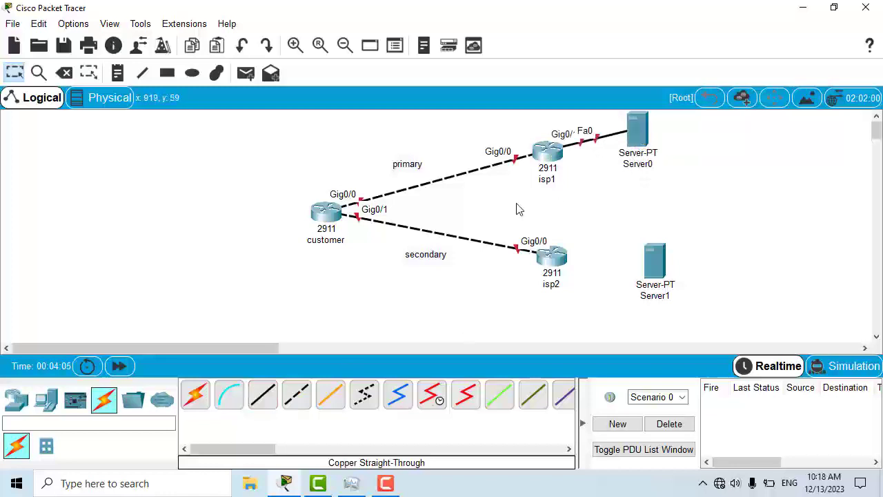
Connect isp2's GigabitEthernet0/1 to Server1's Fa0 with a Copper Straight-Through cable
click(263, 393)
click(551, 255)
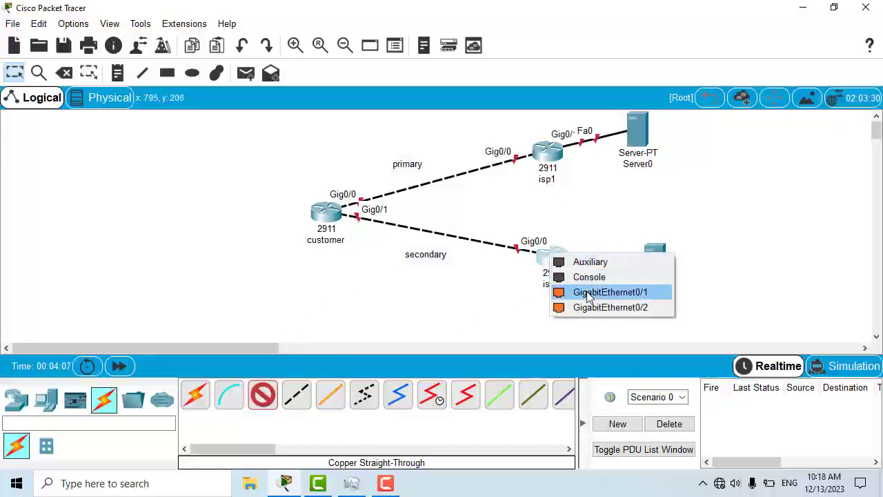
click(588, 291)
click(667, 271)
click(672, 273)
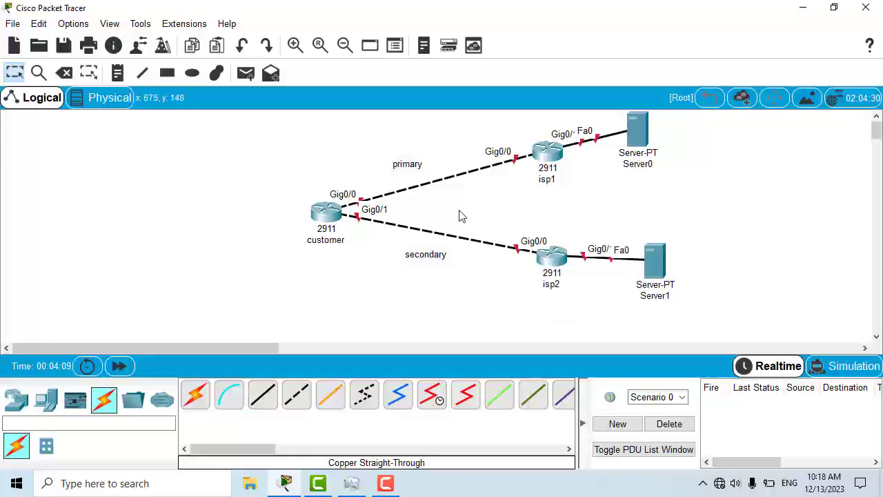
Check the Always Show Port Labels in Logical Workspace option in the interface preferences, leaving it enabled
click(80, 27)
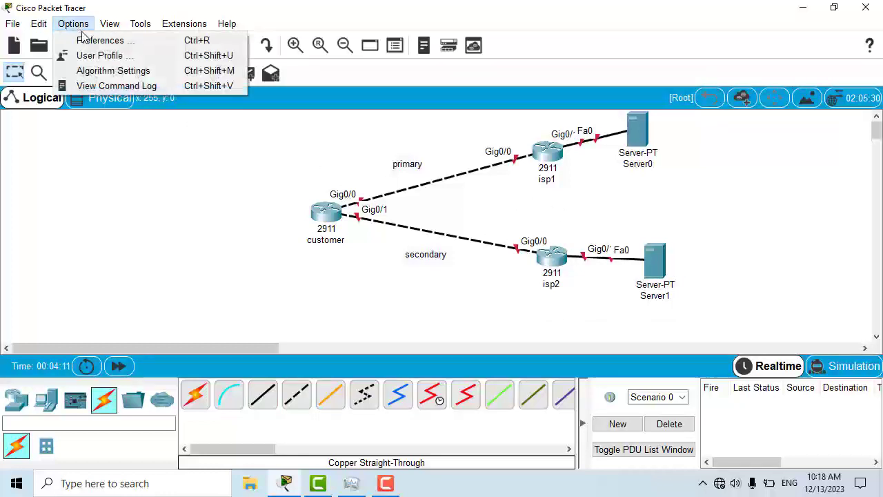
click(83, 40)
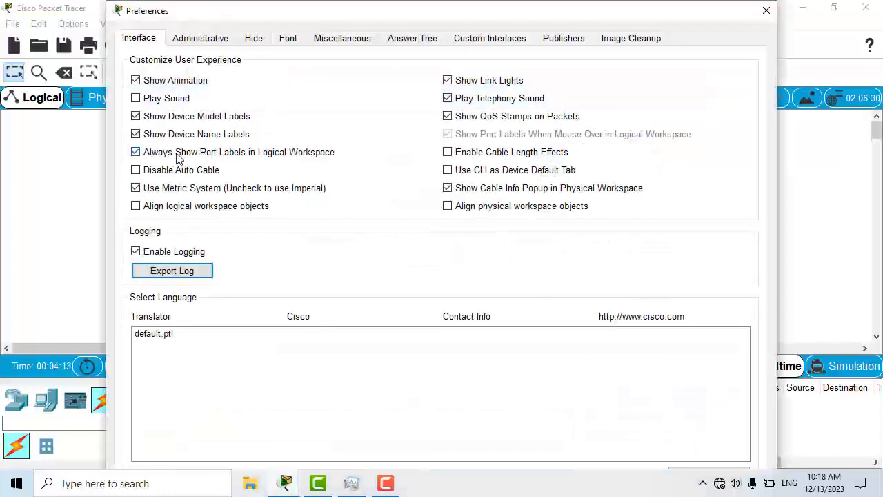
click(136, 153)
click(136, 154)
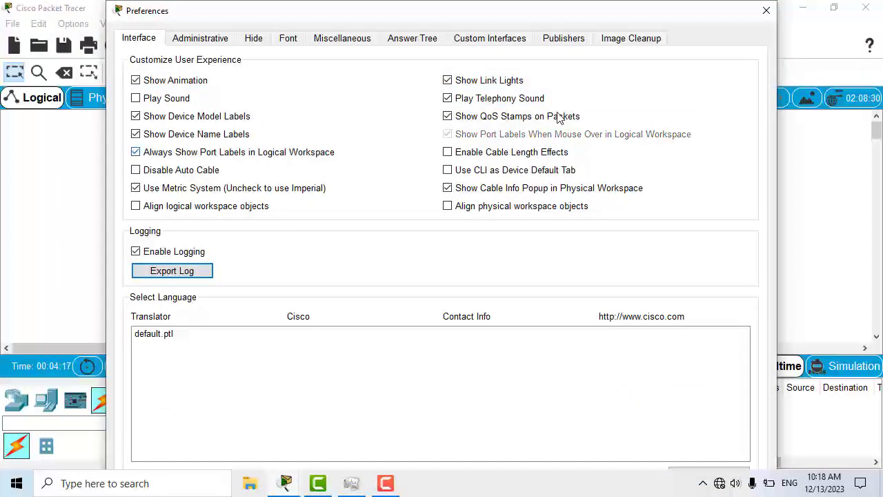
click(765, 11)
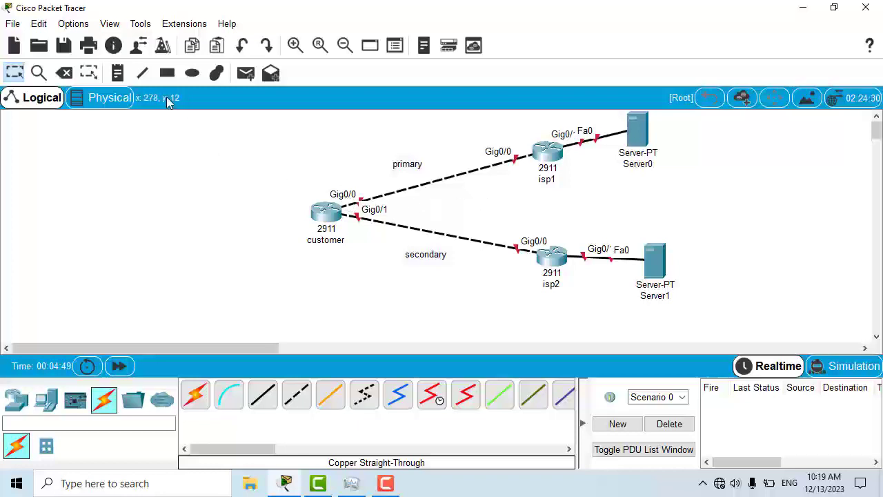
Add a text note reading 10.1.1.1 above the customer router's Gig0/0 port label
click(117, 72)
click(328, 169)
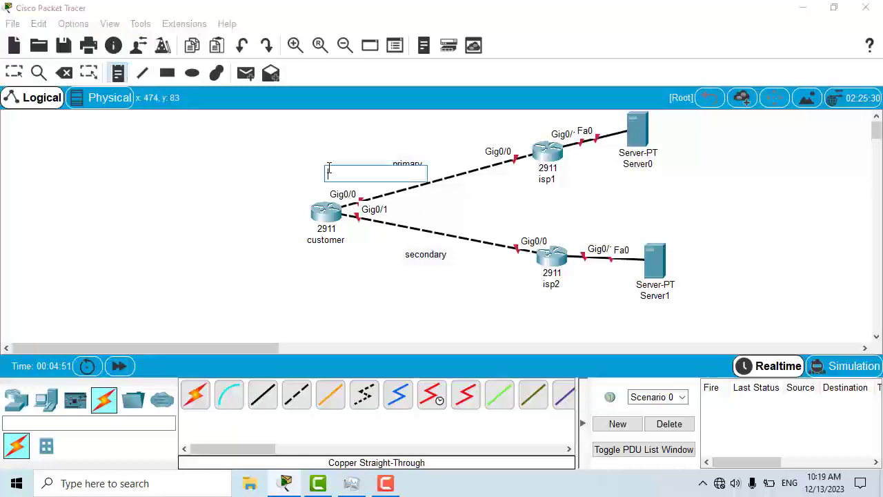
text(10.)
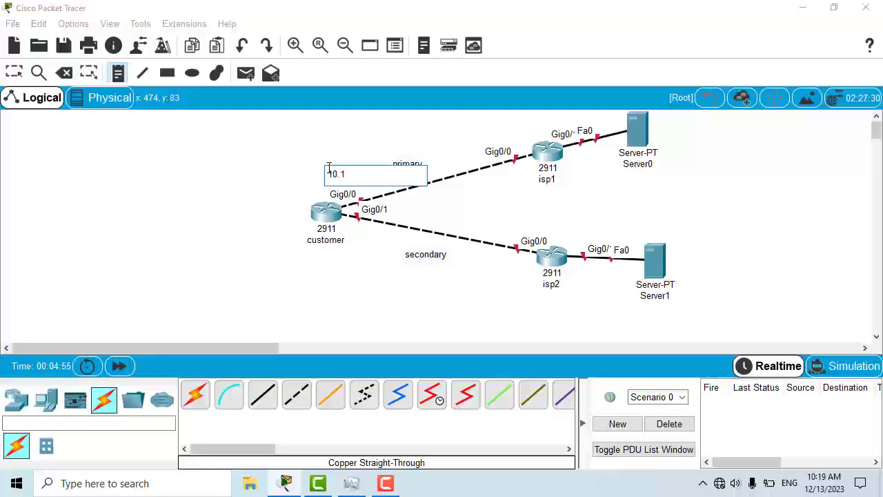
text(1.1.1)
click(23, 74)
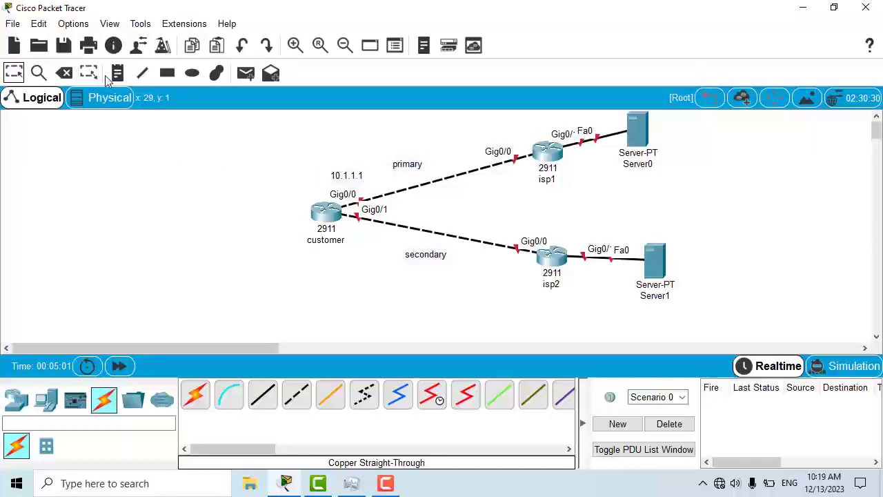
Add a text note reading 10.1.1.2 above isp1's Gig0/0 port label
click(476, 137)
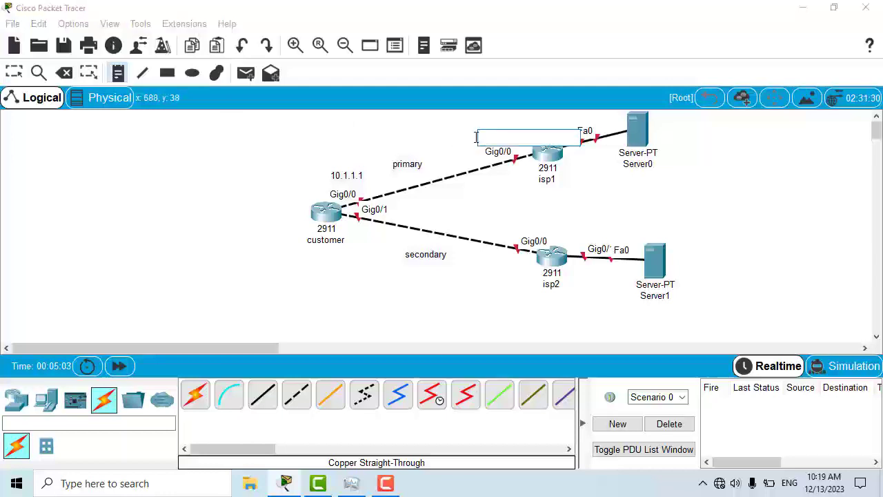
text(10)
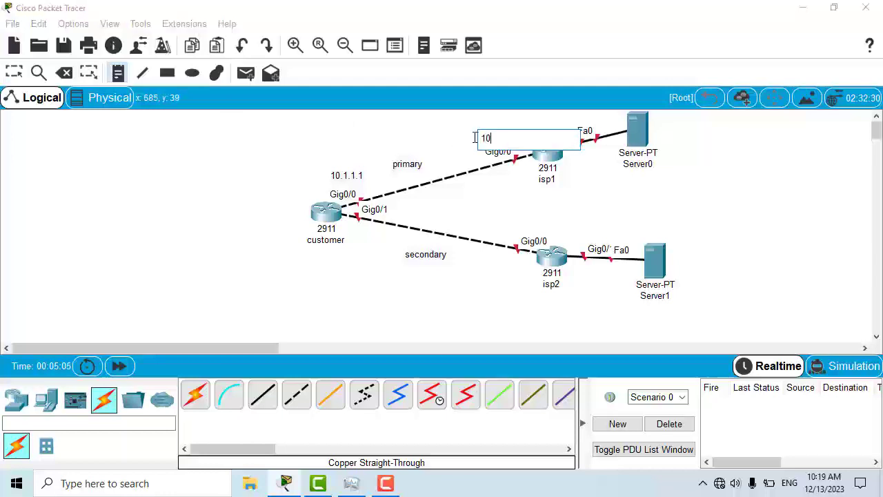
text(.1.1.2)
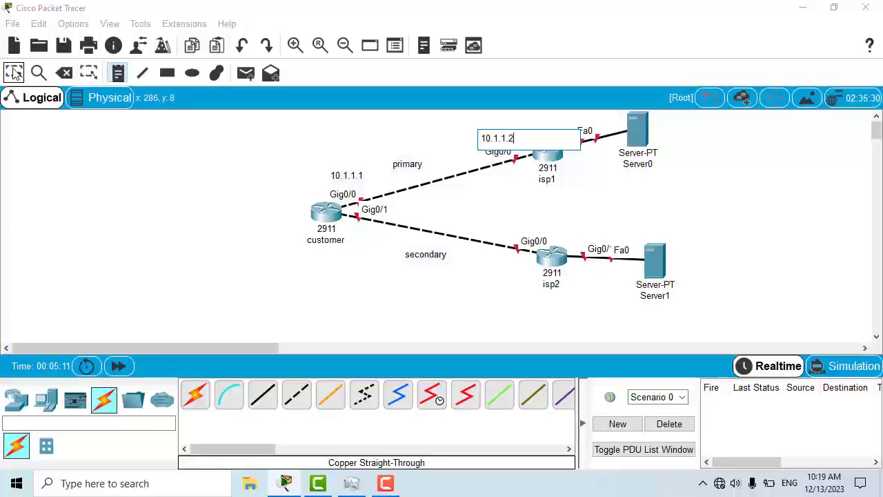
click(421, 158)
double_click(500, 140)
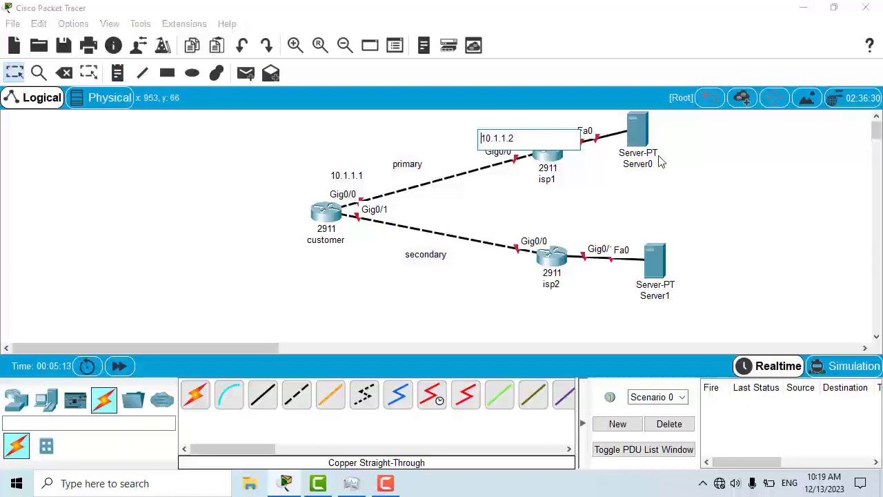
Move Server0 farther away from isp1 and add a text note reading 11.1.1.1 below isp1's Gig0/1 link
drag(649, 146, 759, 155)
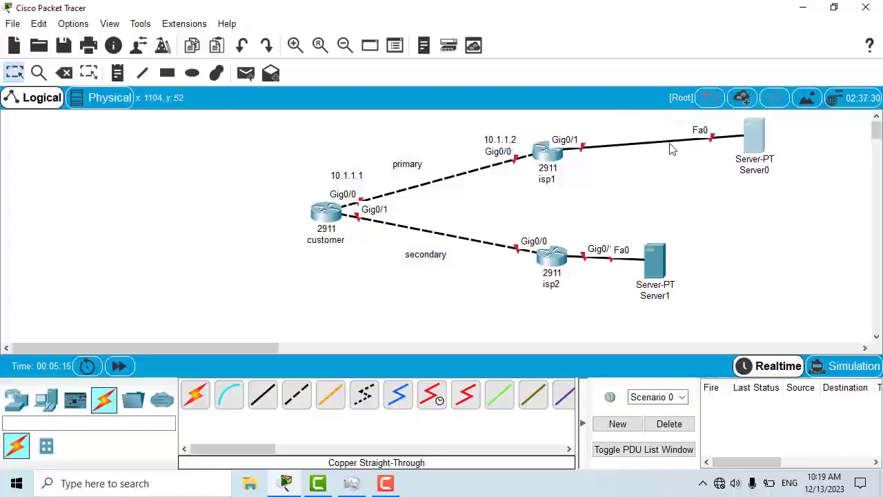
click(117, 72)
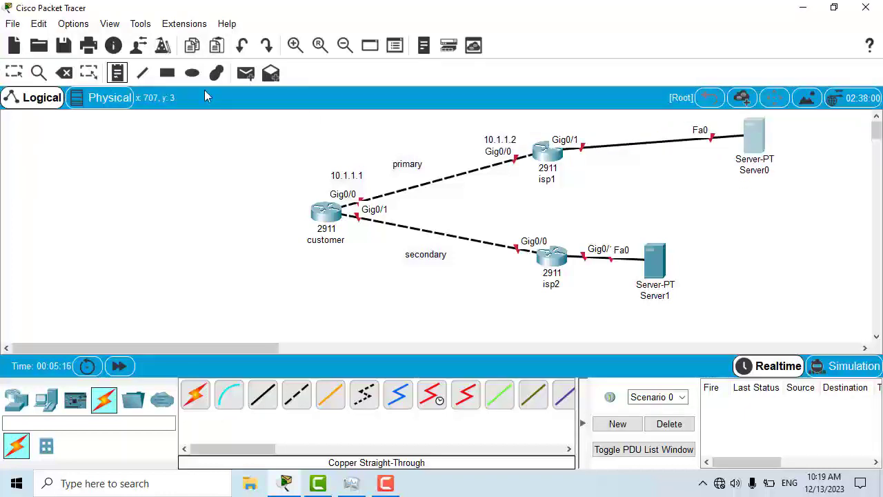
click(584, 163)
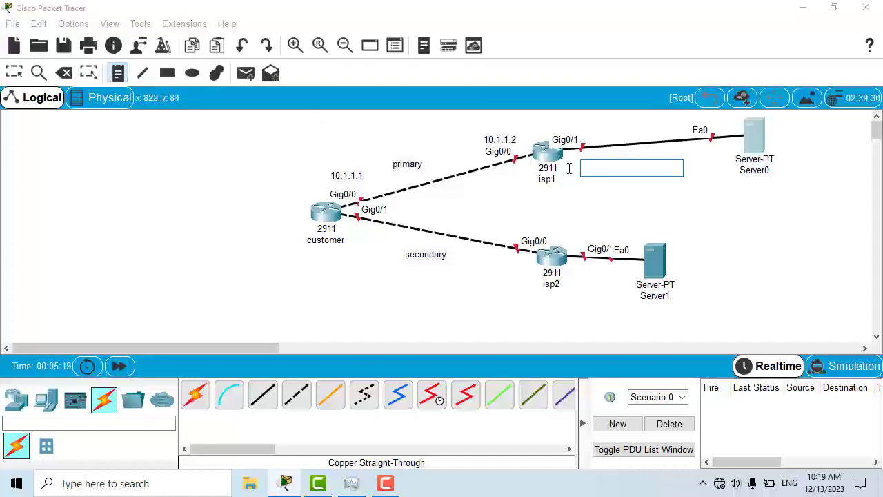
text(11.1)
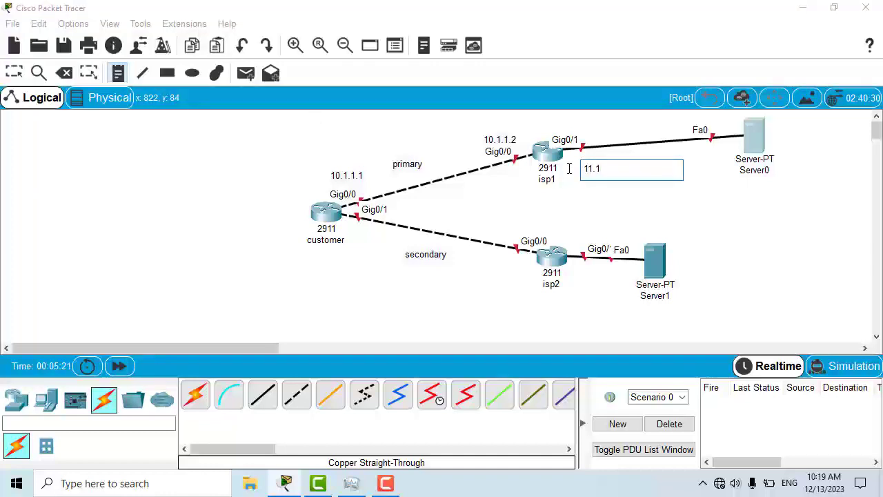
text(.1.1)
click(14, 72)
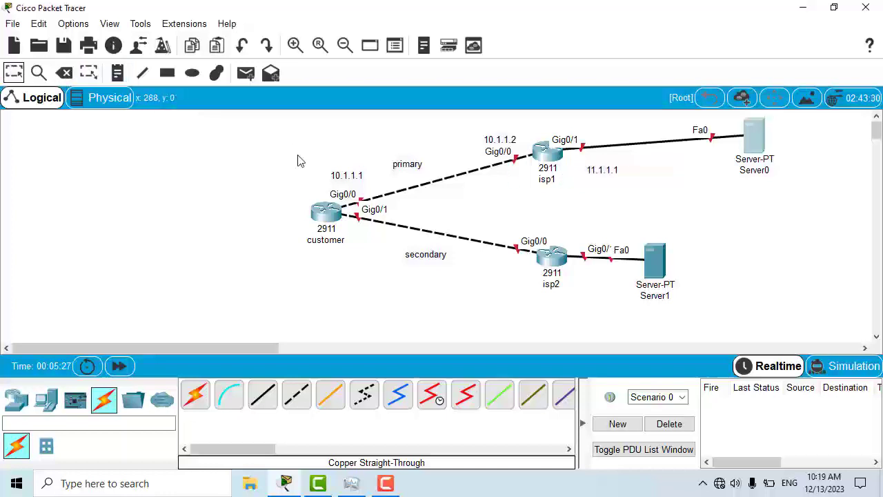
Add a text note reading 11.1.1.2 beside Server0, below its Fa0 port
click(117, 72)
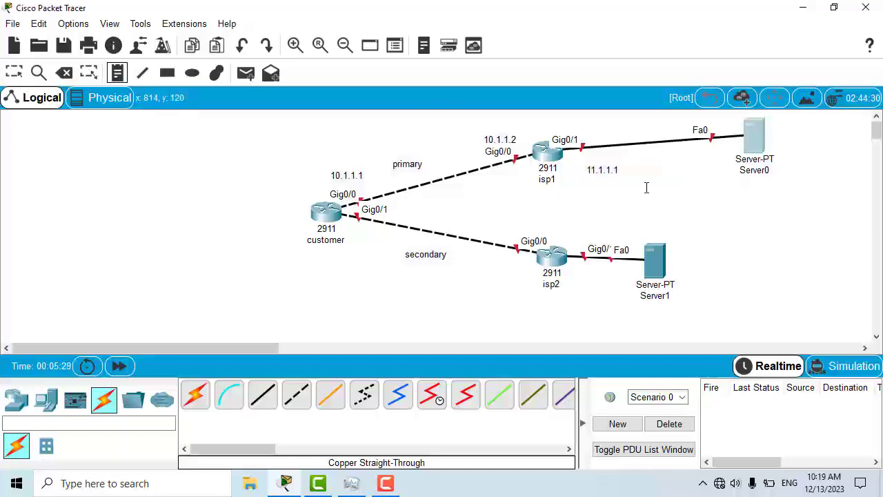
click(702, 167)
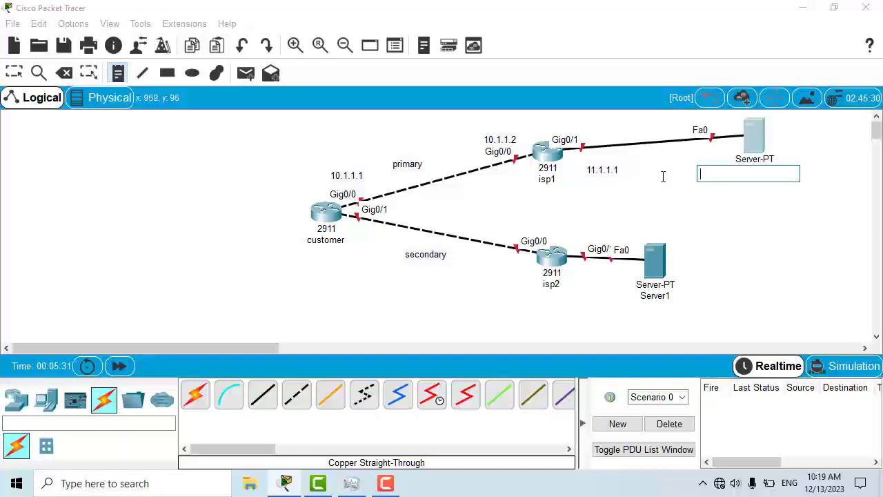
text(11.1.1)
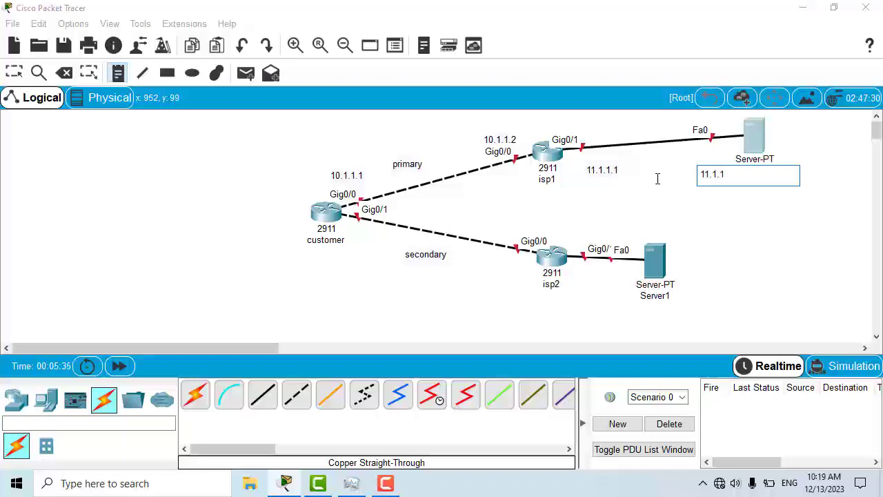
text(.2)
click(15, 72)
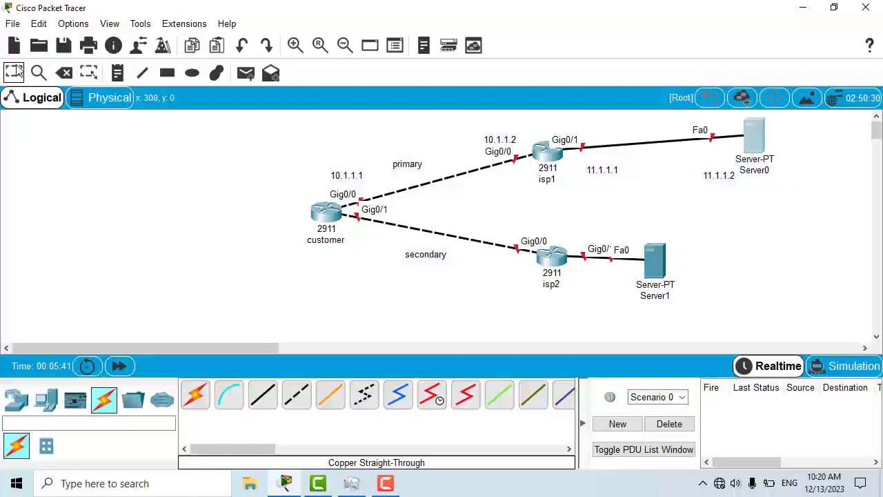
Add a text note reading 175.16.1.1 below the customer router for its Gig0/1 port
click(117, 75)
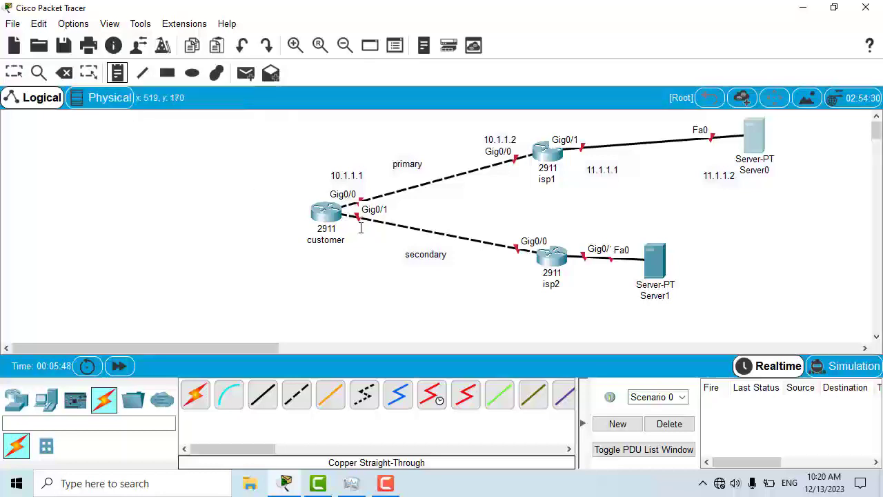
click(337, 255)
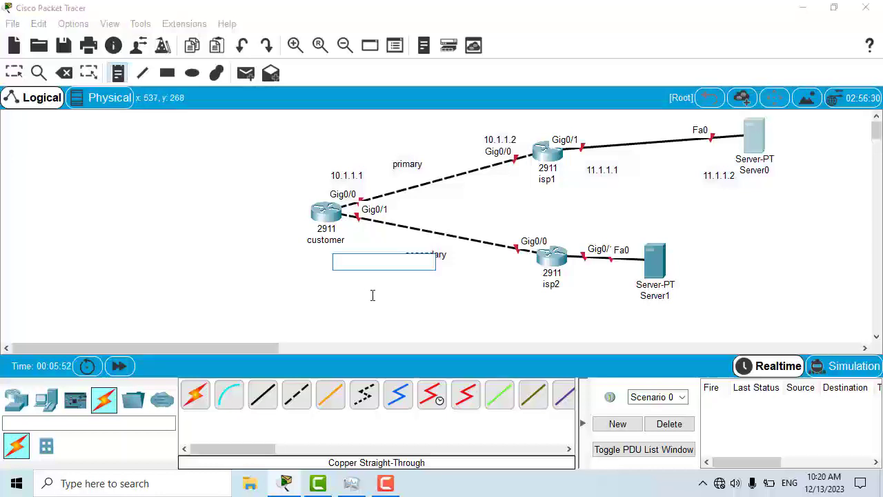
text(172)
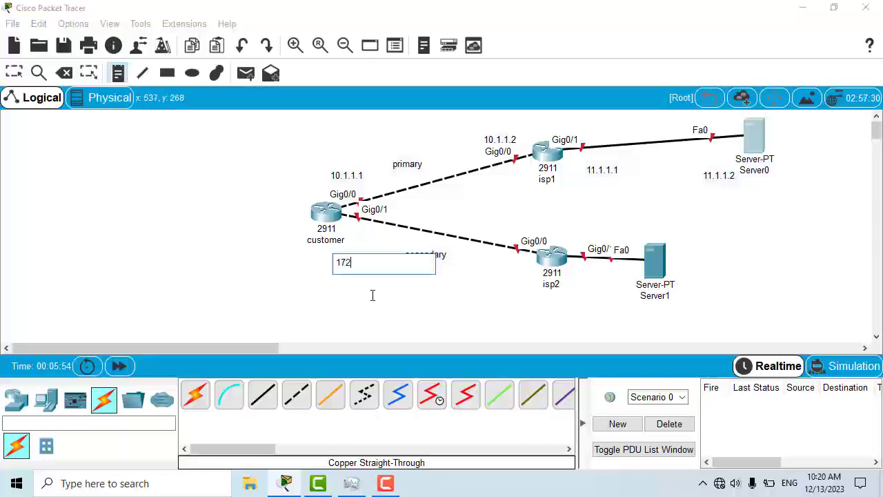
text(.1)
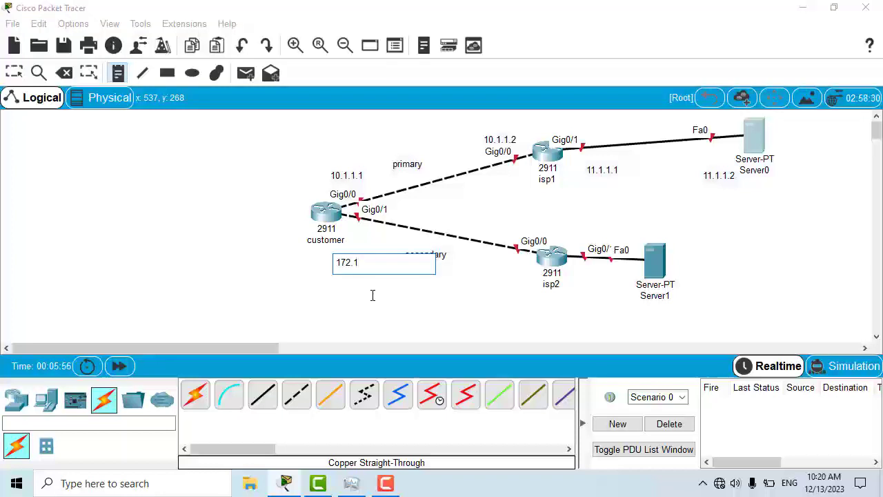
text(6.1)
key(BackSpace)
key(BackSpace)
key(BackSpace)
key(BackSpace)
key(BackSpace)
key(BackSpace)
key(BackSpace)
text(75.16.1.1)
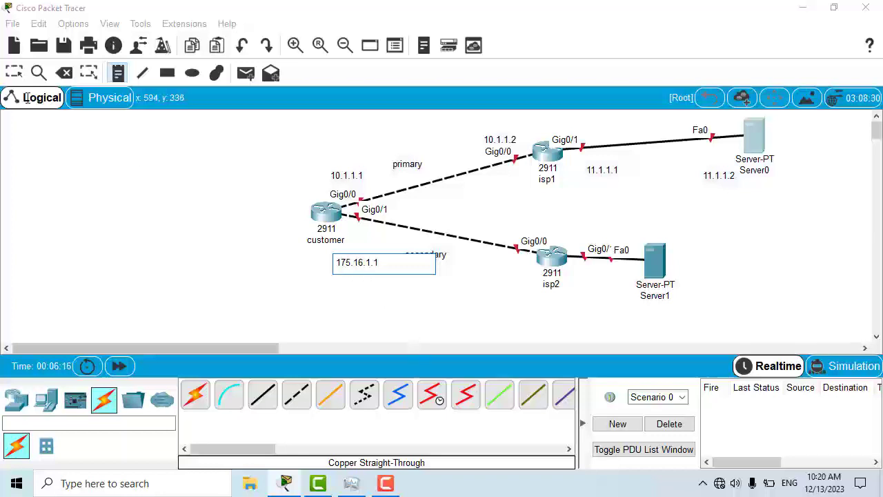
click(14, 72)
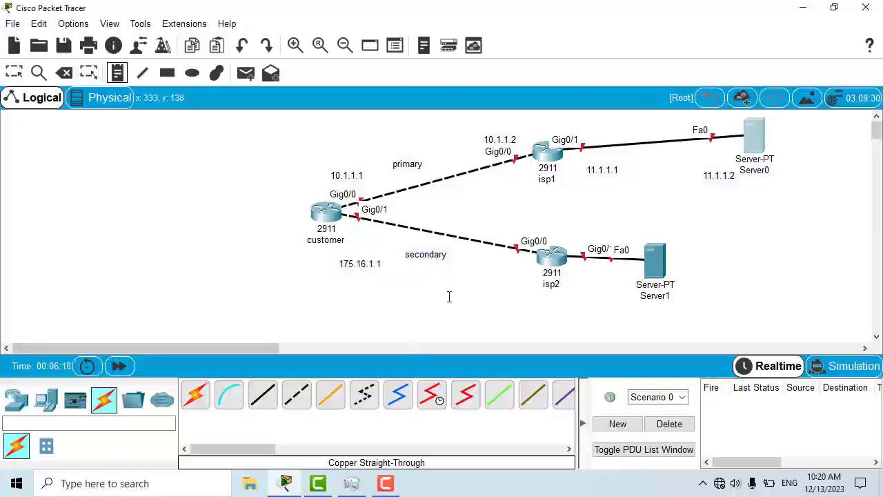
Add a text note reading 175.16.1.2 beside isp2, below its Gig0/0 port
click(485, 262)
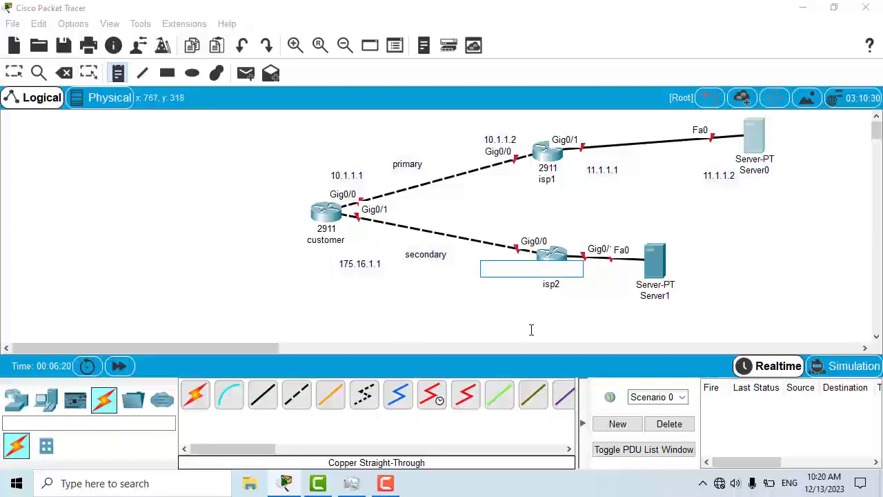
text(1)
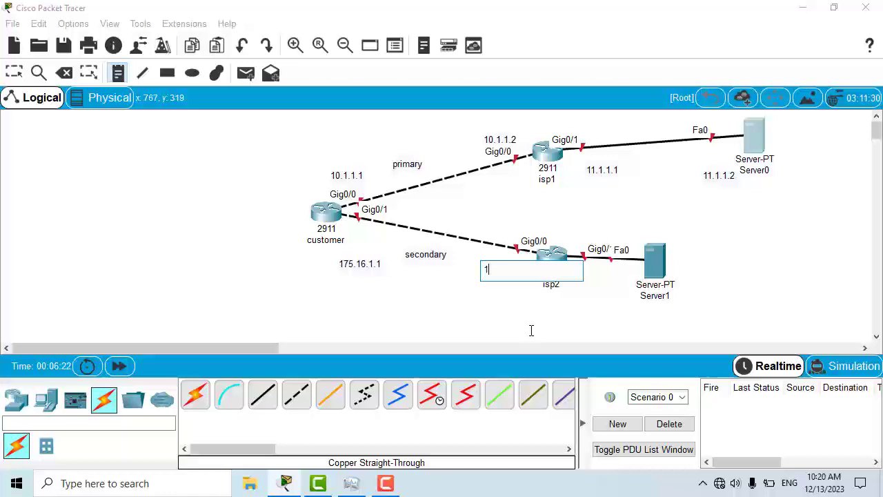
text(75)
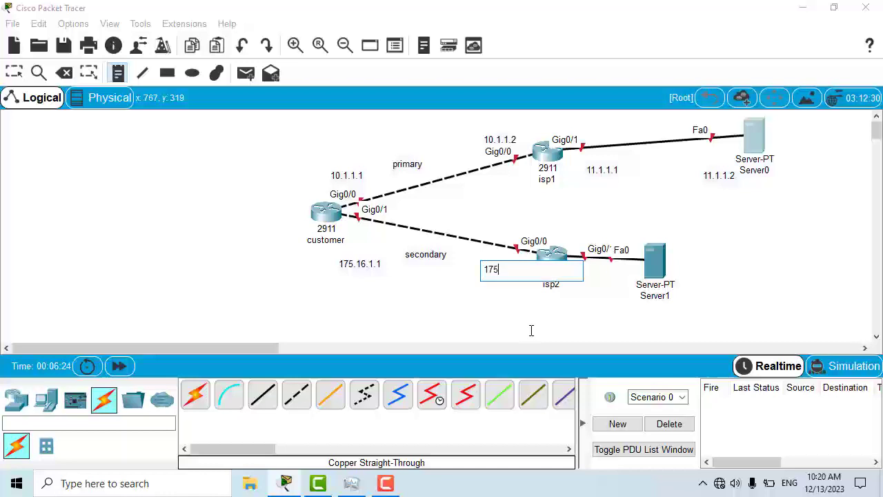
text(.16.1.2)
click(14, 73)
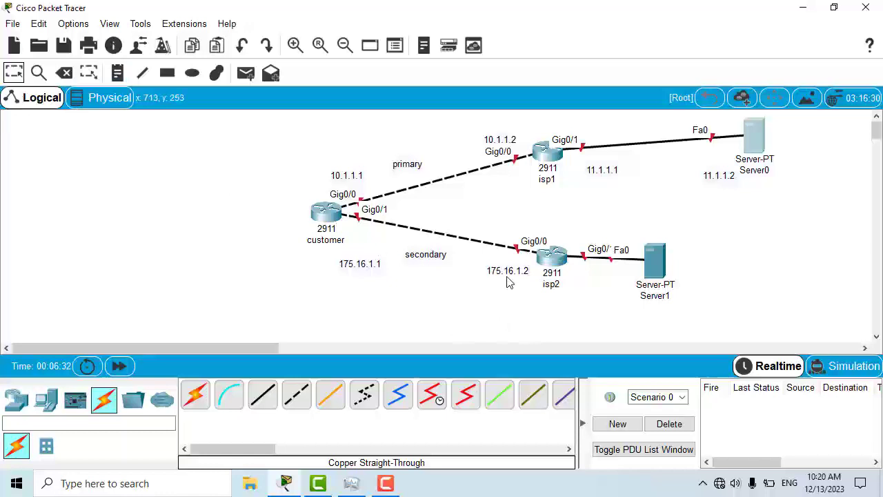
Move Server1 farther away from isp2 and add a text note reading 12.1.1.1 below isp2's Gig0/1 link
drag(664, 269, 791, 271)
click(118, 73)
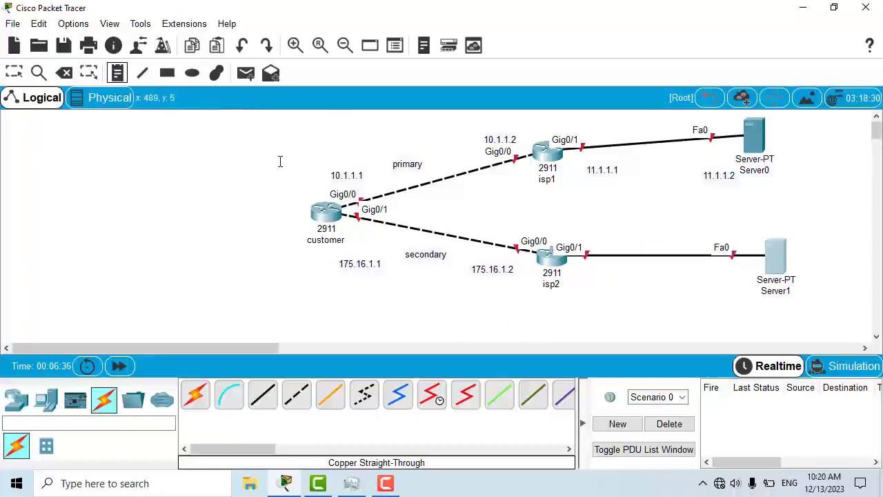
click(583, 282)
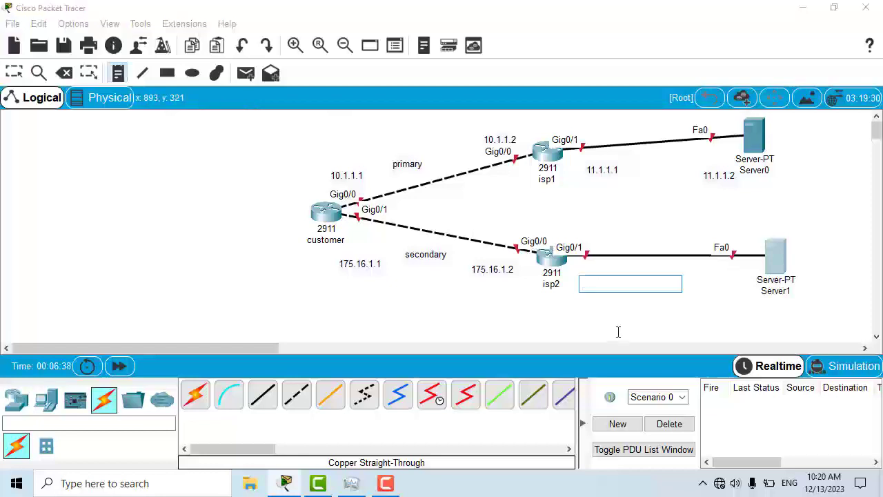
text(12.)
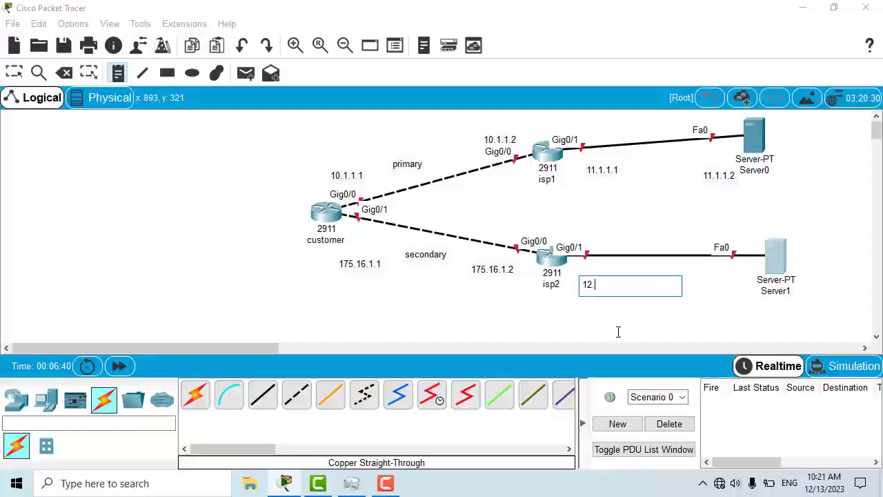
text(1.1.)
click(20, 77)
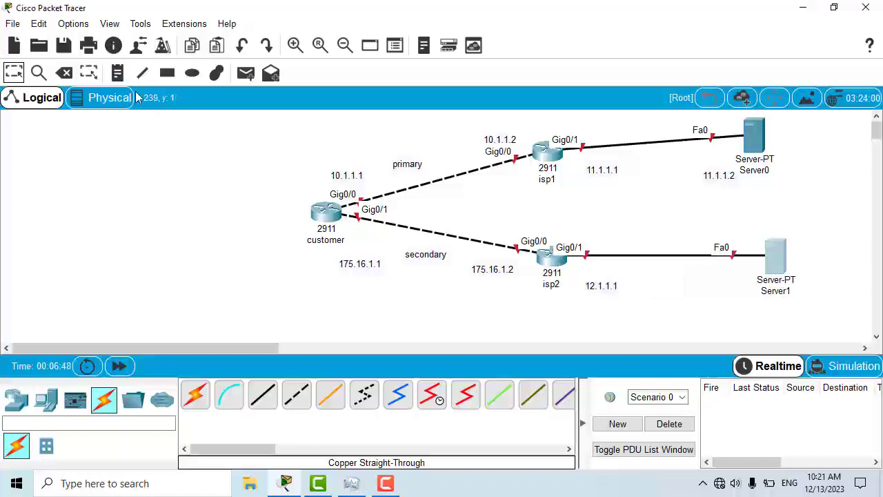
Add a text note reading 12.1.1.2 beside Server1 and position it just below the Fa0 port
click(117, 73)
click(714, 276)
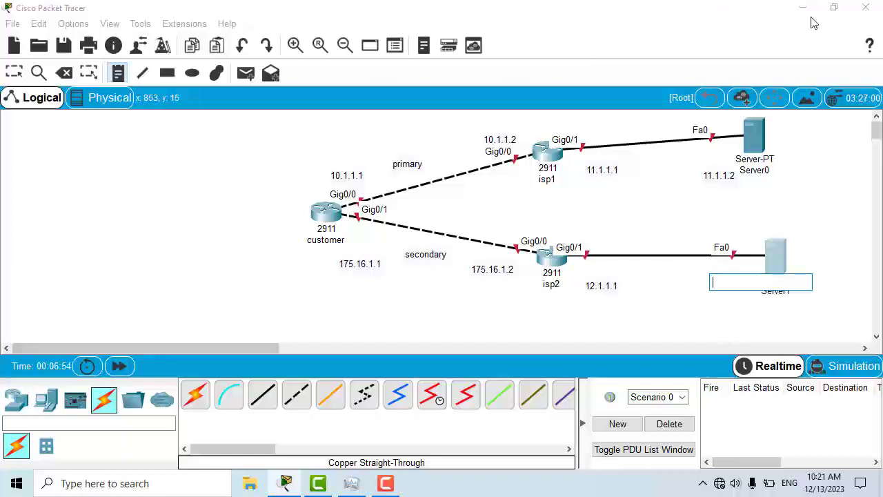
text(12.)
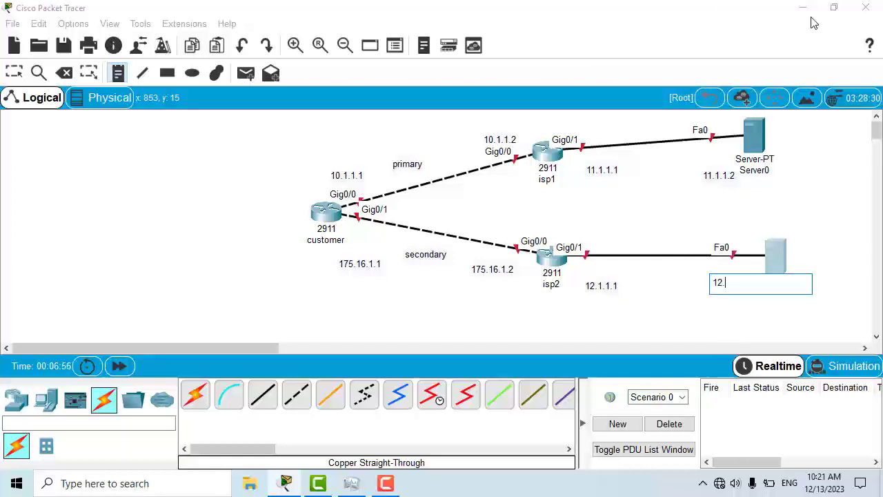
text(1.1.2)
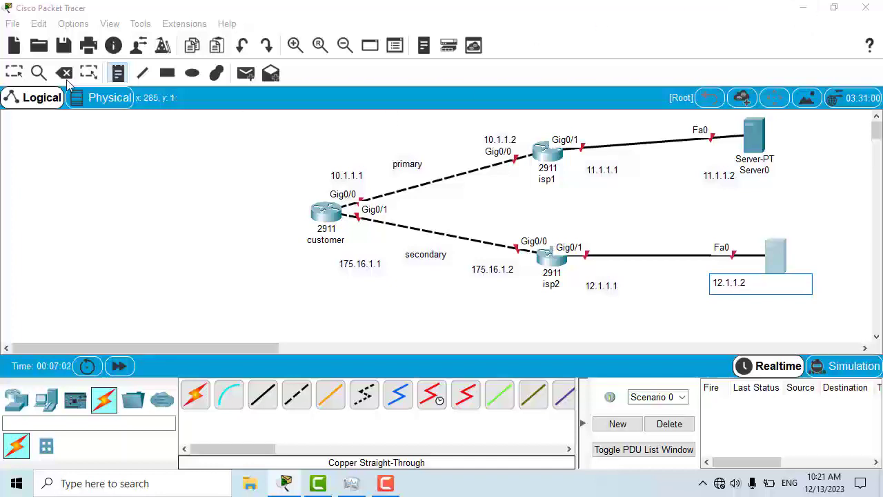
click(22, 73)
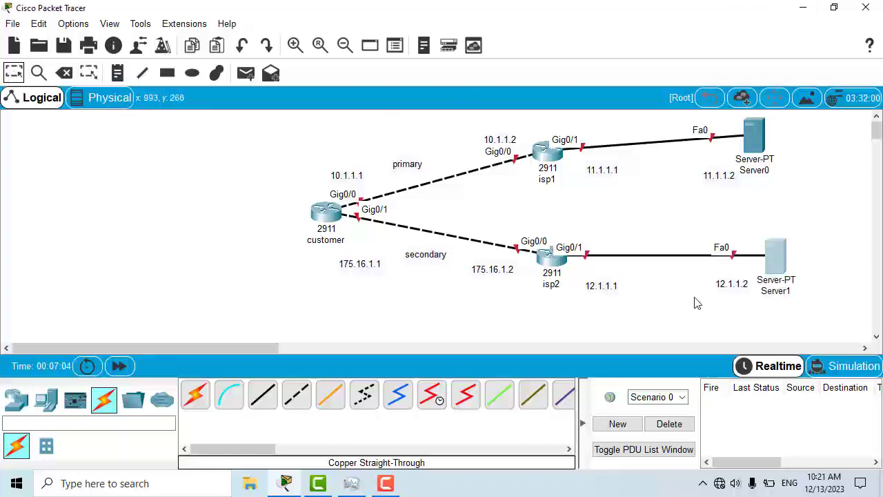
double_click(732, 288)
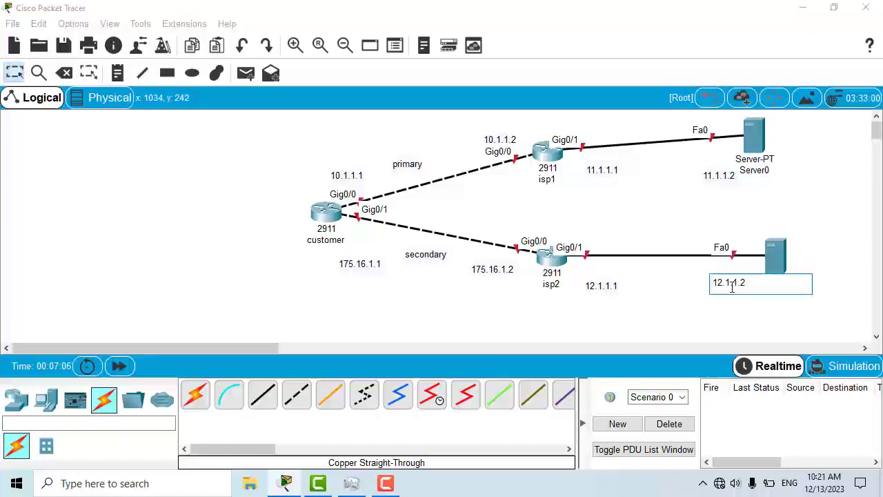
click(18, 76)
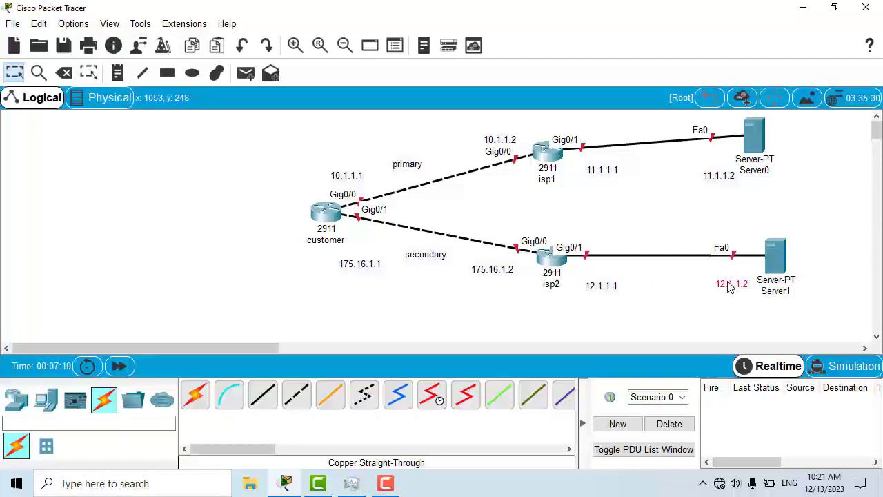
mouse_move(722, 286)
mouse_down()
mouse_move(702, 283)
mouse_move(724, 282)
mouse_up()
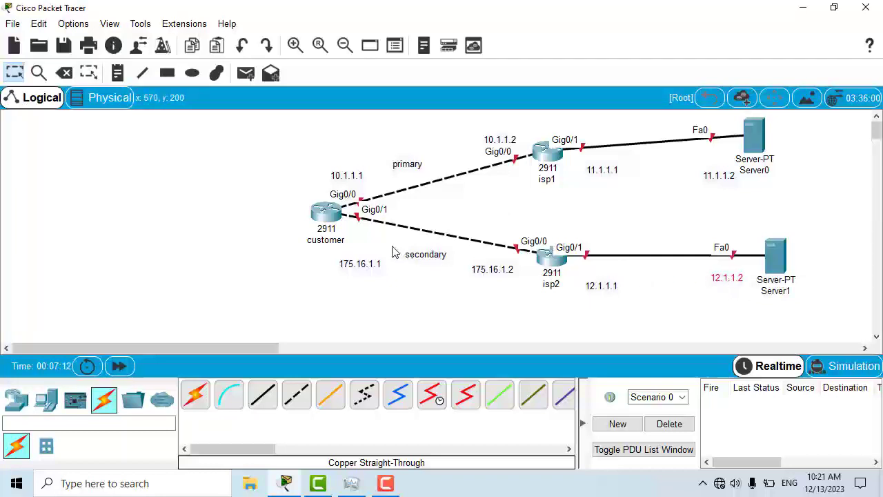
Open the customer router's command line in a maximized window and answer no to the initial configuration dialog
click(328, 217)
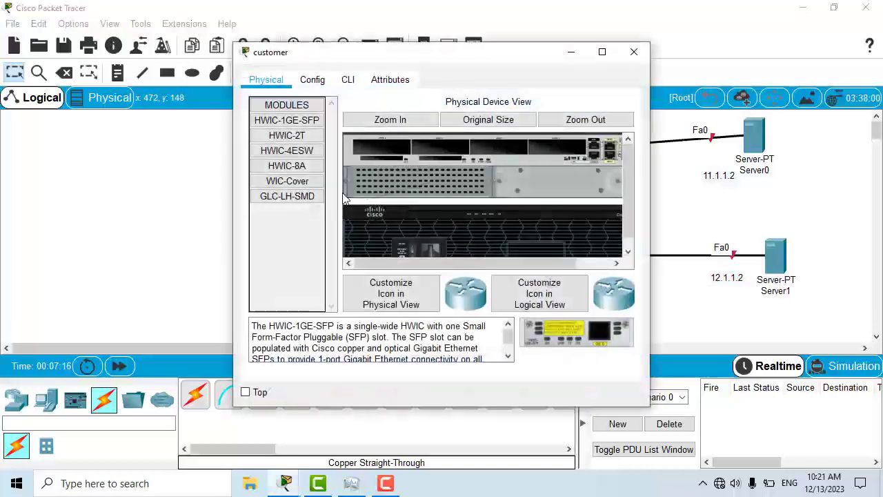
drag(414, 56, 634, 95)
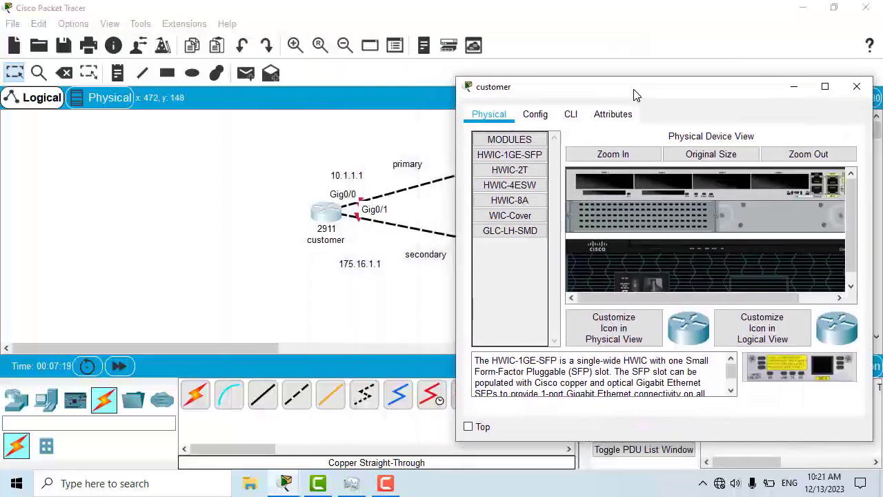
click(570, 115)
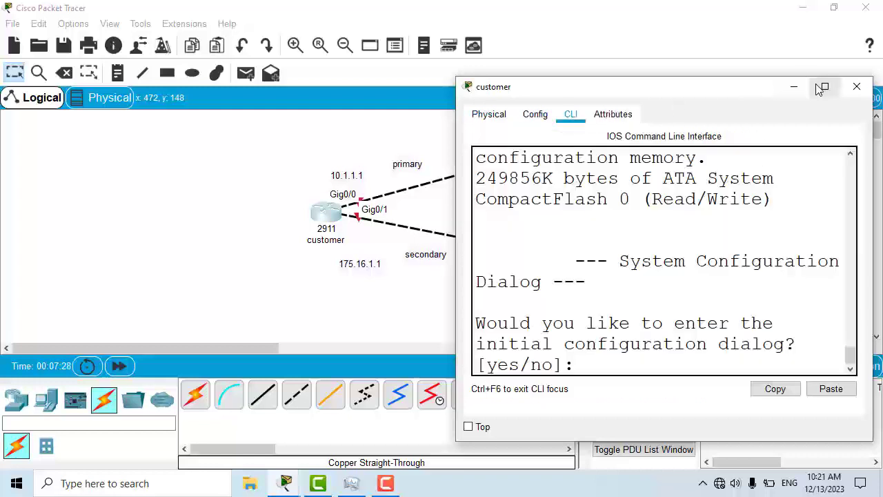
click(824, 85)
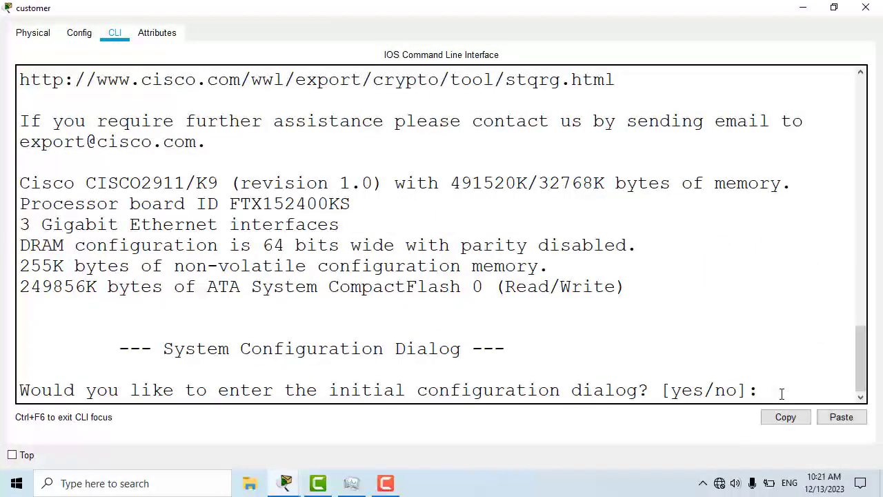
text(no)
key(Return)
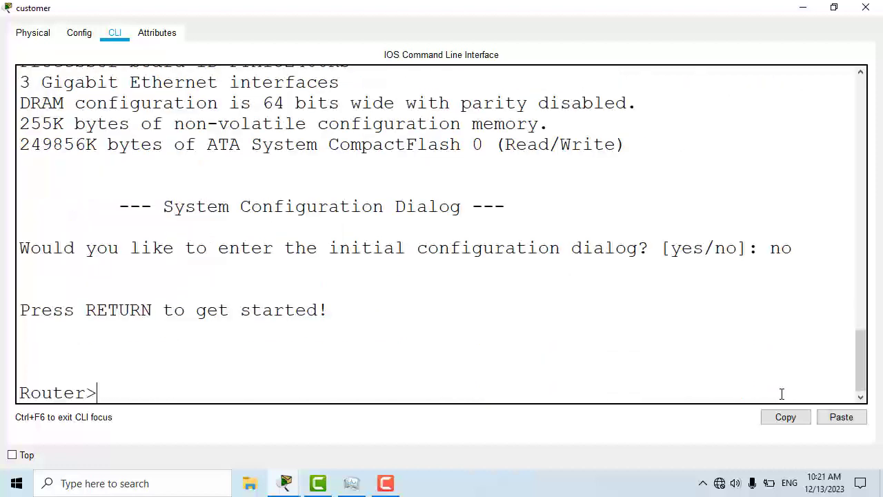
Enter privileged mode with enable, and global configuration mode with configure terminal, on the customer router
text(en)
key(Tab)
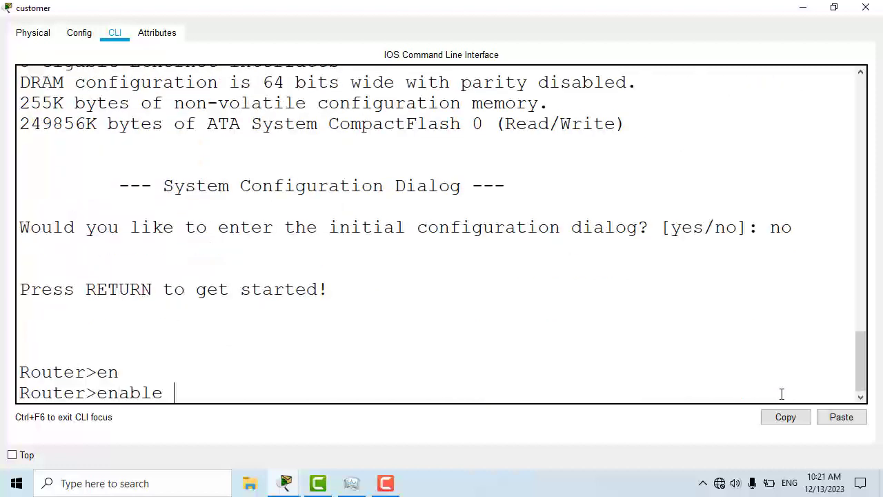
key(Return)
text(c)
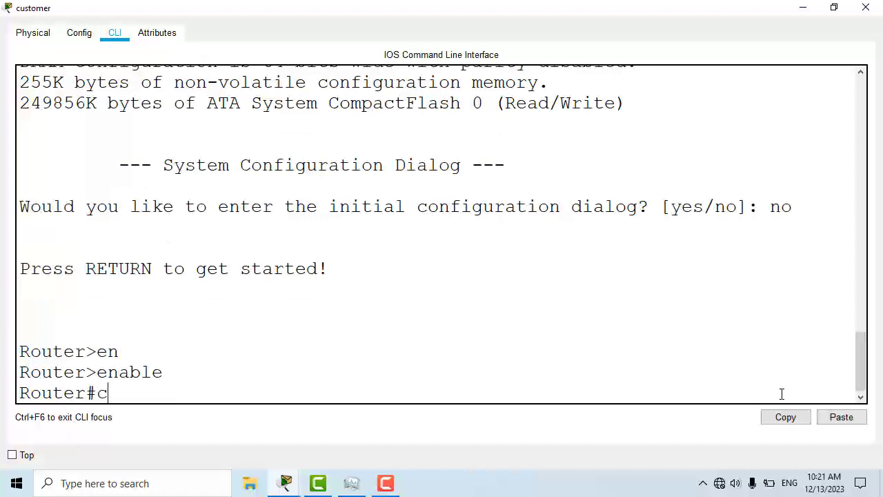
text(onfi)
key(Tab)
text(ter)
key(Tab)
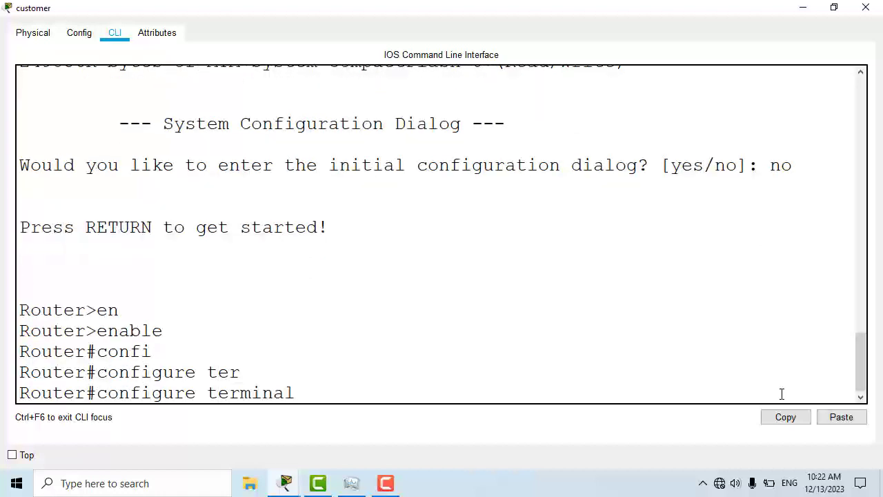
key(Return)
Set the router's hostname to customer
text(host)
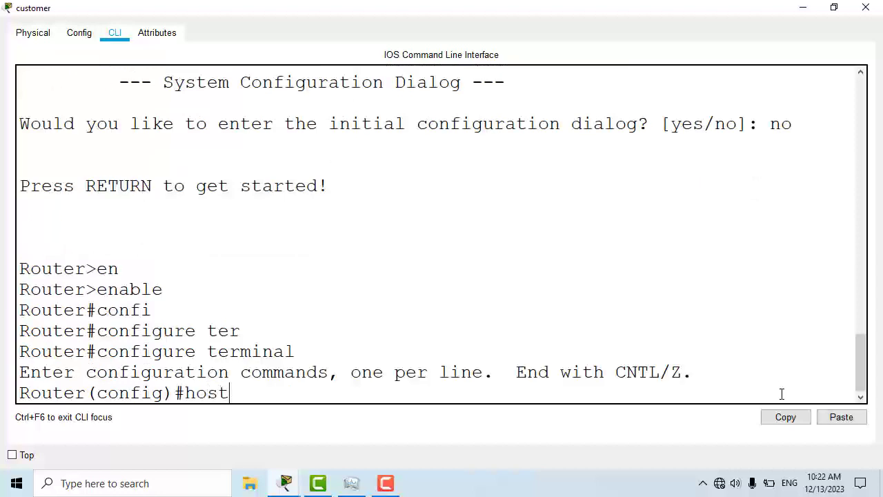
key(Tab)
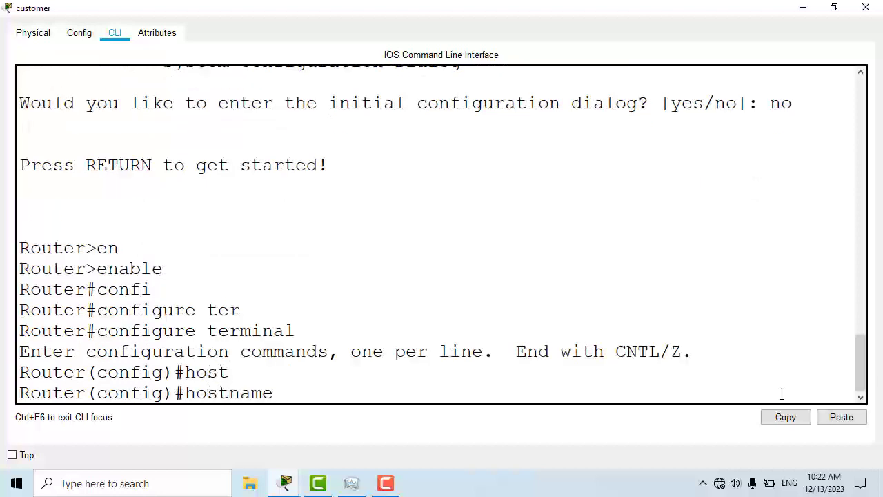
text(customer)
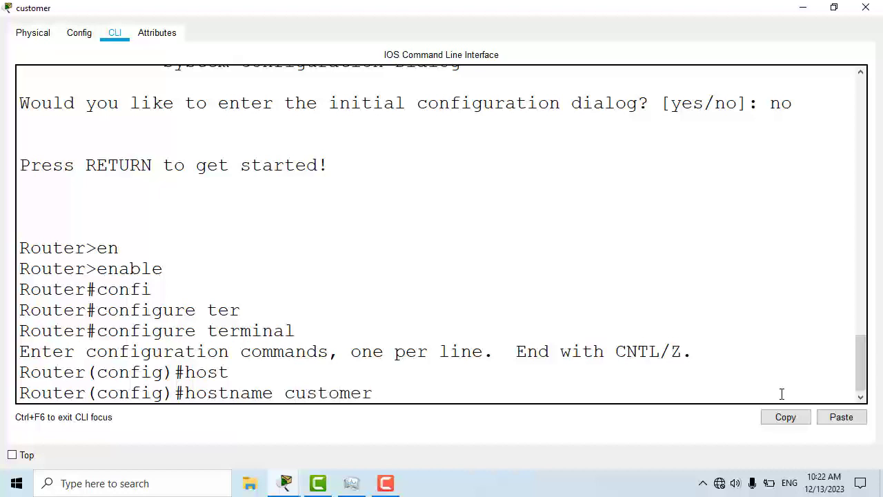
key(Return)
Assign IP address 10.1.1.1 with mask 255.0.0.0 to the customer router's GigabitEthernet 0/0 interface
text(inter)
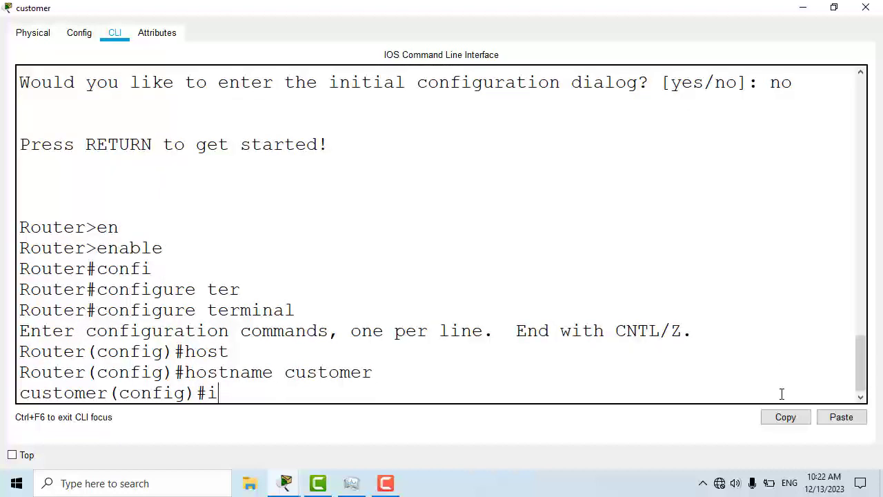
key(Tab)
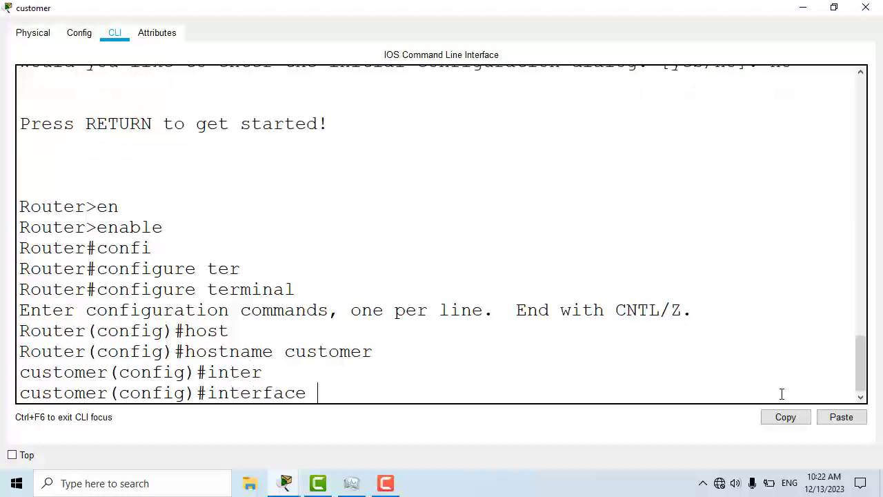
text(gig)
key(Tab)
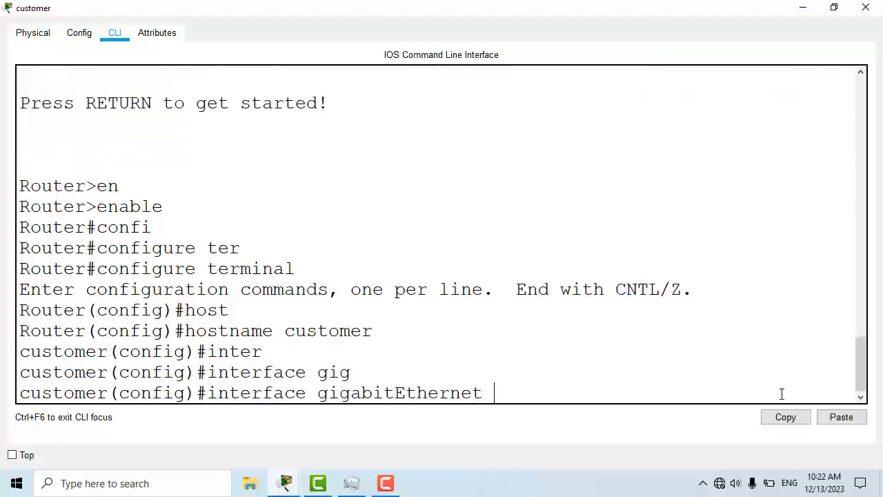
text(0/0)
key(Return)
text(ip a)
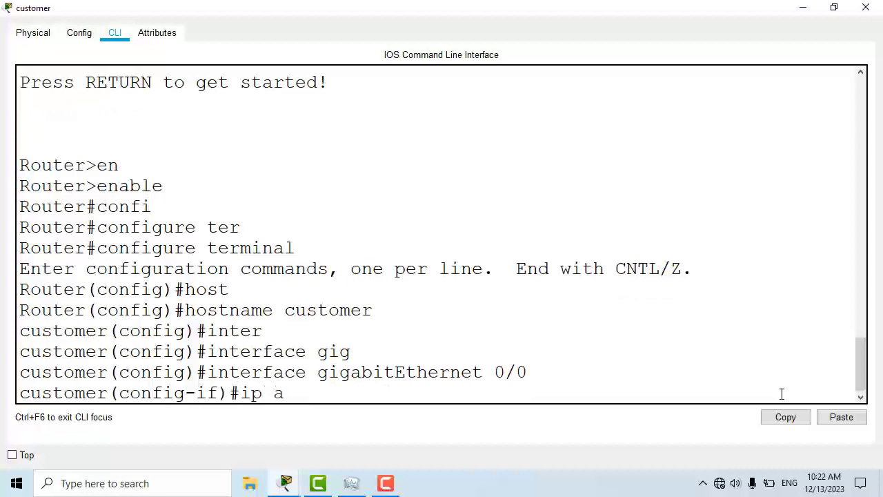
text(dd)
key(Tab)
text(1)
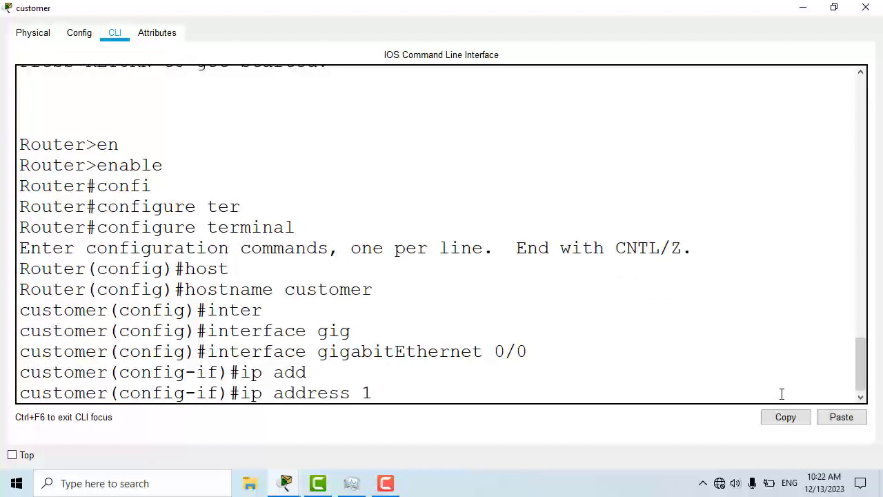
text(0.1.1.1 255)
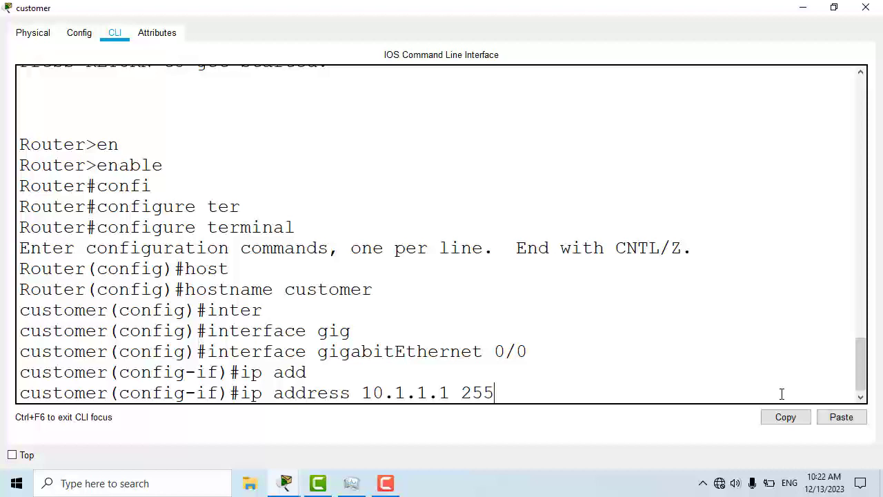
text(.0.0.0)
key(Return)
Enable the GigabitEthernet 0/0 interface with no shutdown
text(no )
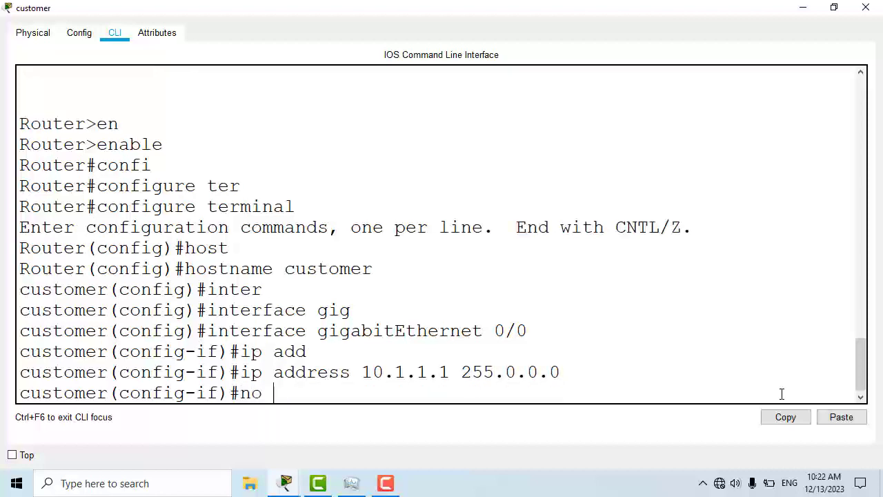
text(shut)
key(Tab)
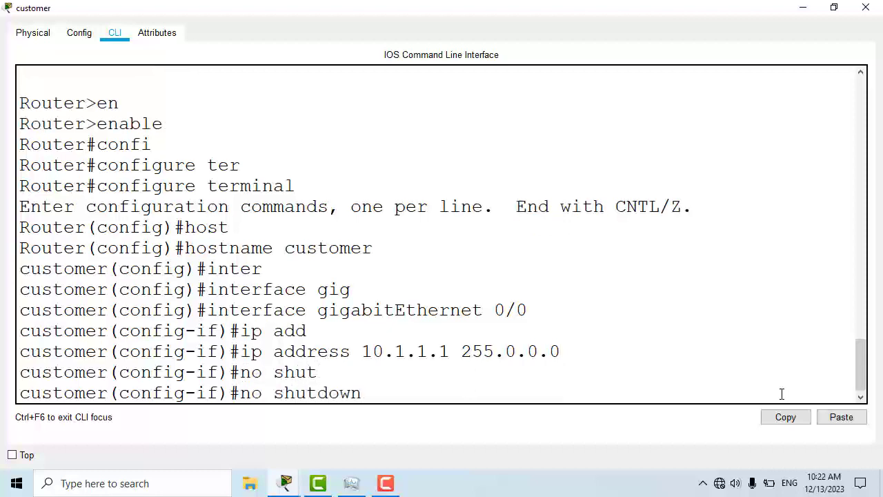
key(Return)
key(Return)
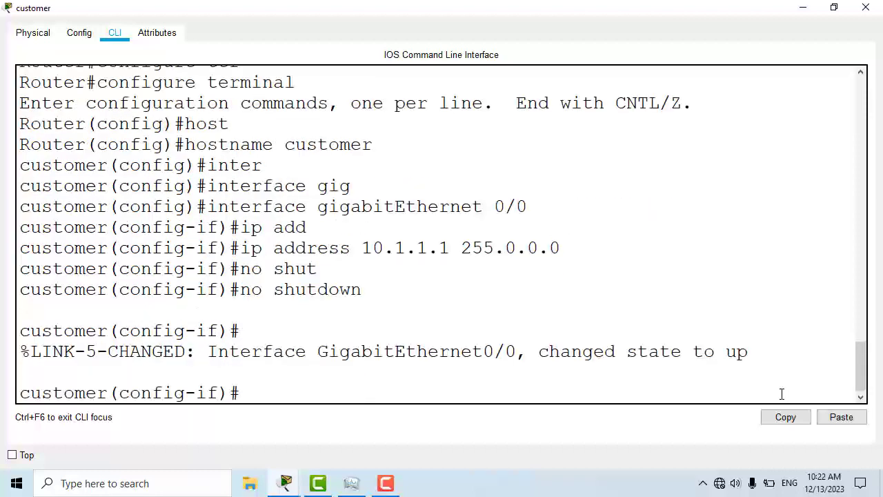
Set the GigabitEthernet 0/0 description to "connect to isp1" and exit interface configuration
text(des)
key(Tab)
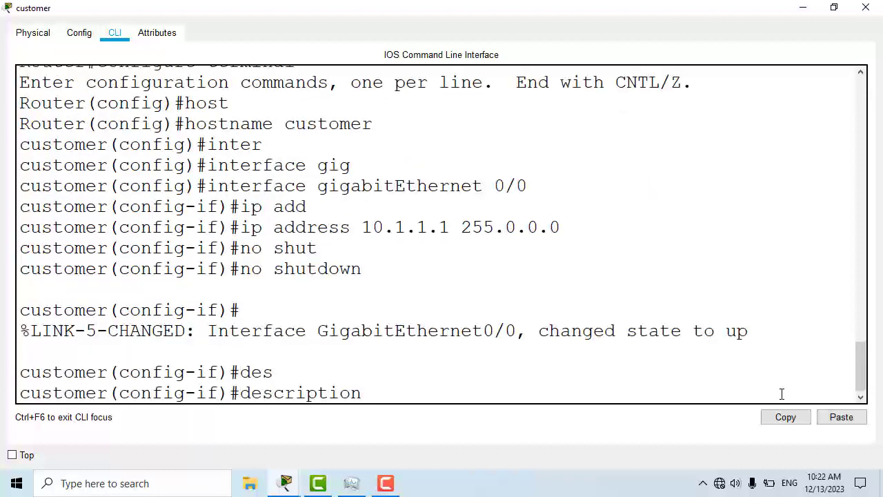
text(connect to i)
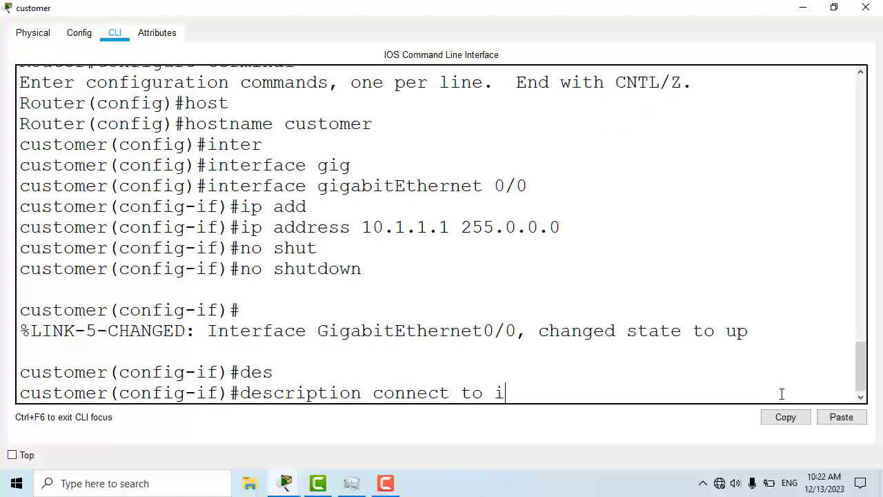
text(sp1)
key(Return)
text(ex)
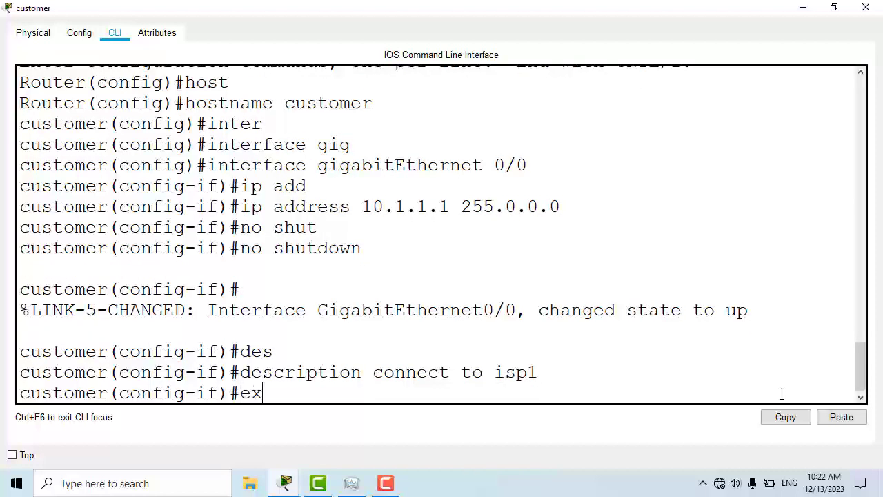
text(it)
key(Return)
Assign IP address 175.16.1.1 with mask 255.255.0.0 to the customer router's GigabitEthernet 0/1 interface
text(inter)
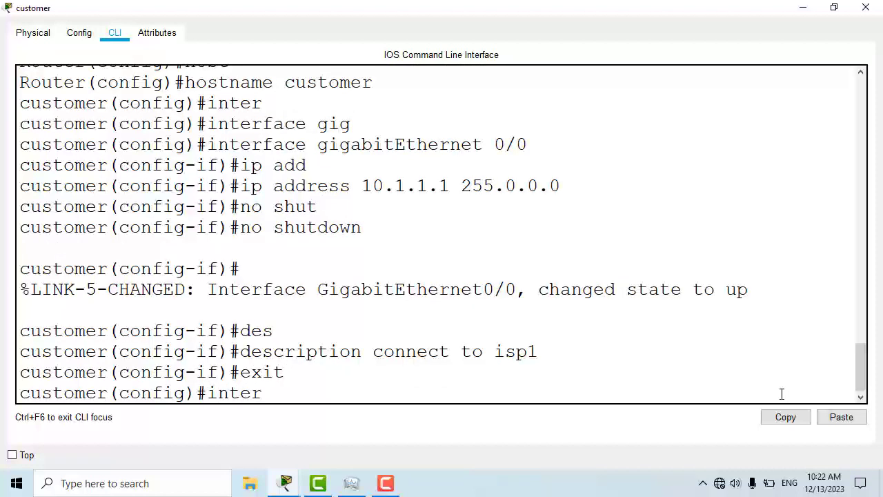
key(Tab)
text(gig)
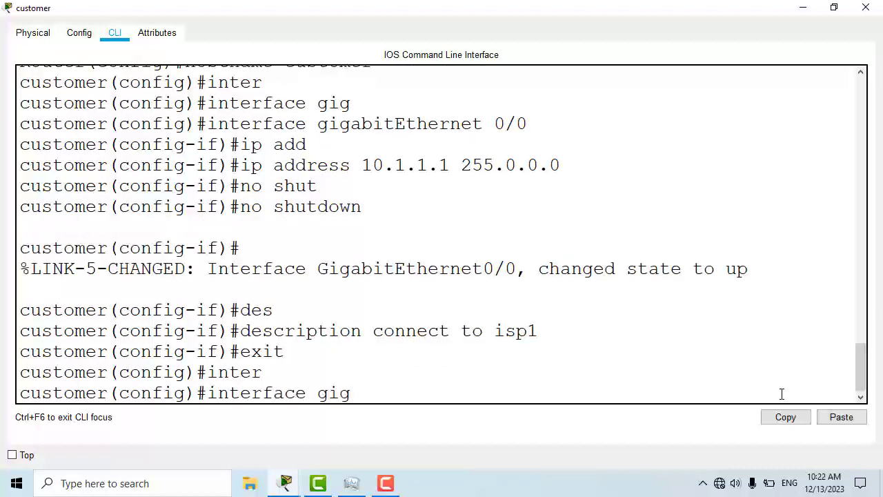
key(Tab)
text(0/)
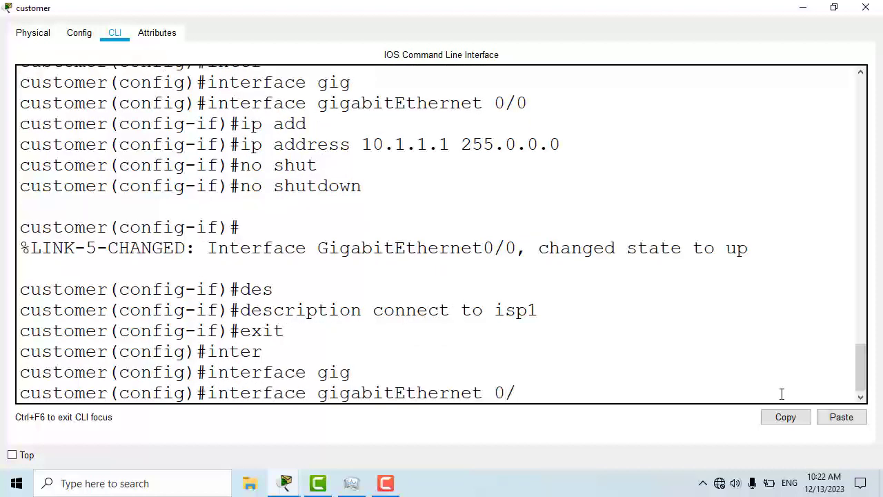
text(1)
key(Return)
text(ip )
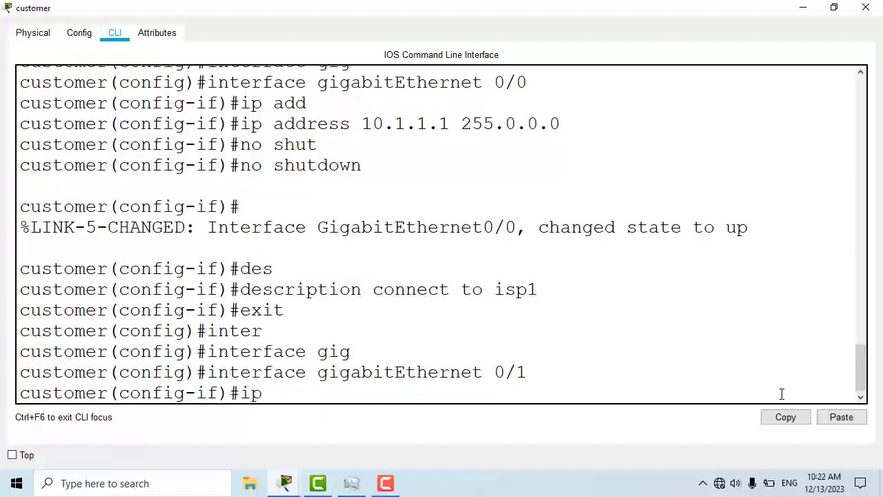
text(add)
key(Tab)
text(1)
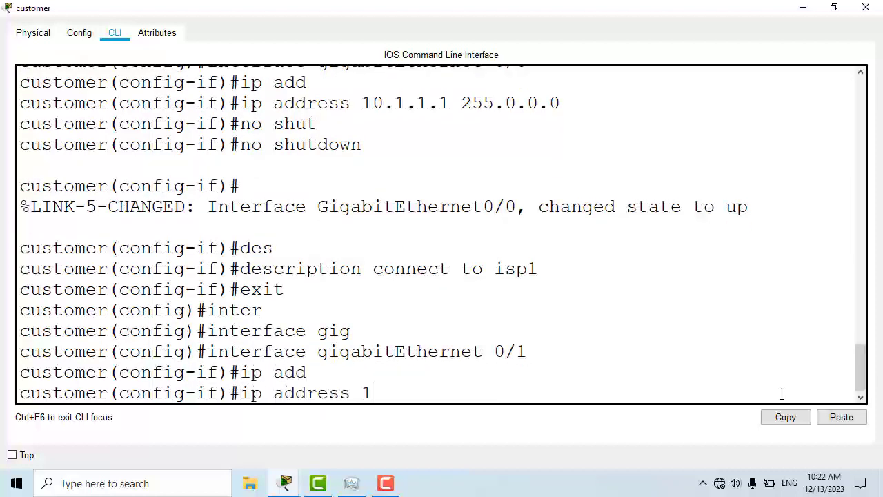
text(75.16.1.1 255.255.)
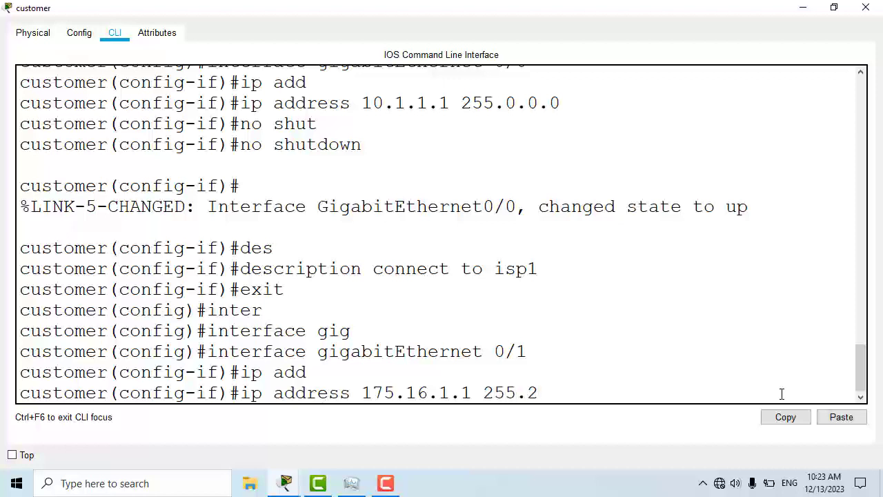
text(0.0)
key(Return)
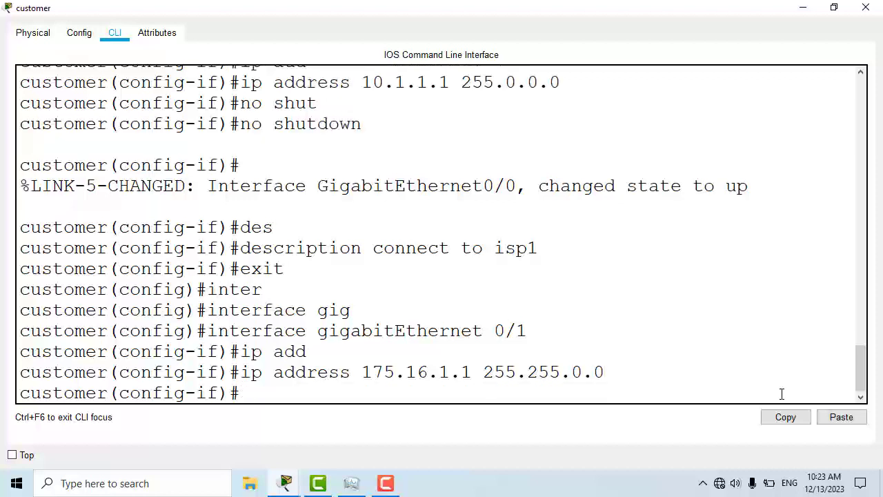
Enable the customer router's GigabitEthernet 0/1 interface with no shutdown
text(no sh)
text(ut)
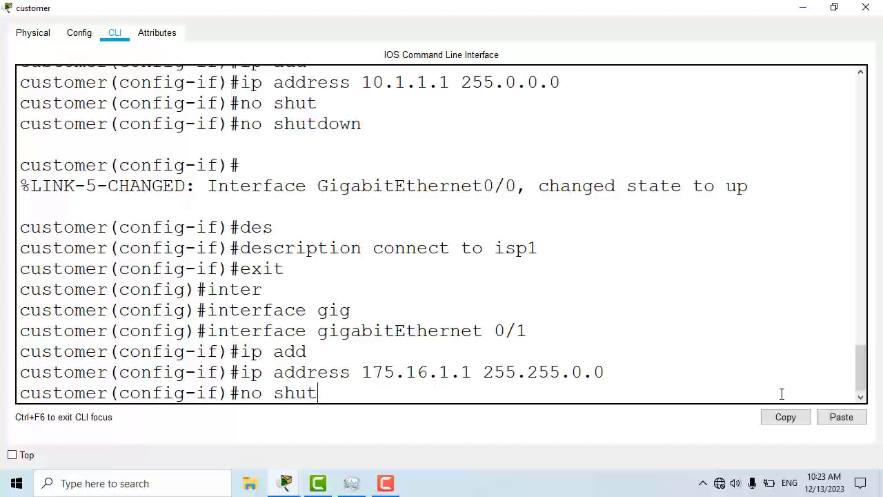
key(Tab)
key(Return)
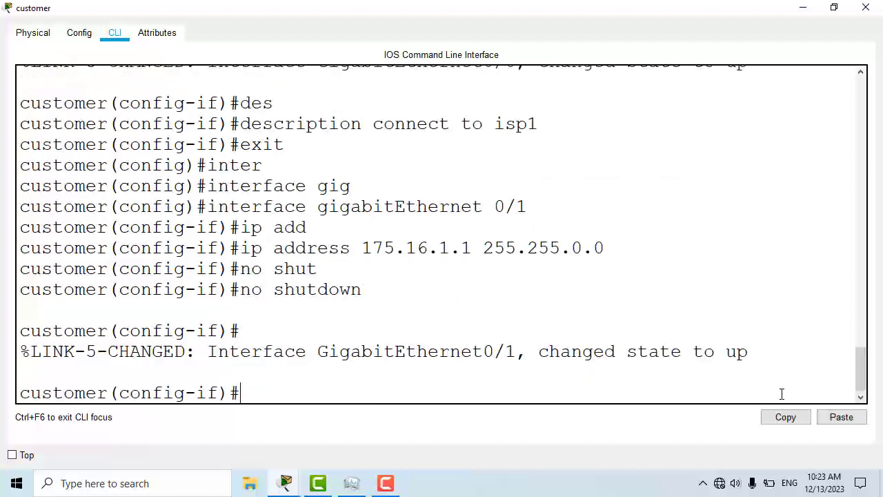
Set the GigabitEthernet 0/1 description to "connect to isp2" and close the customer router's window
text(des)
key(Tab)
text(c)
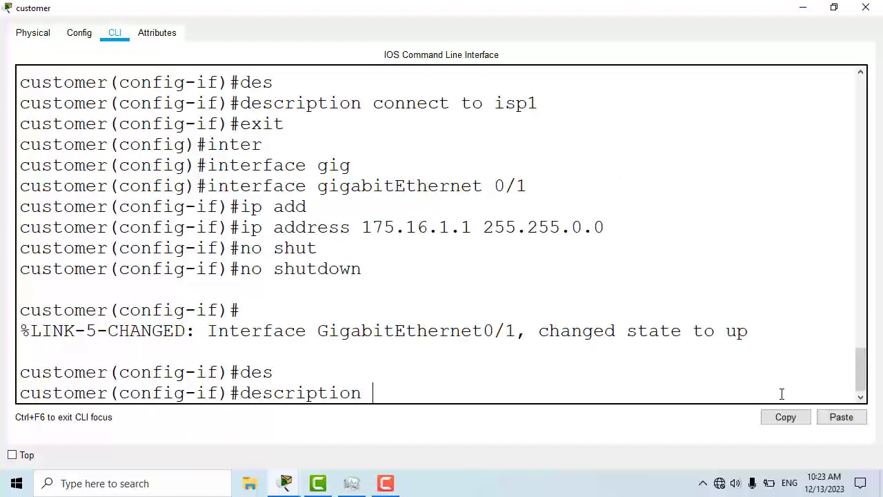
text(onnect)
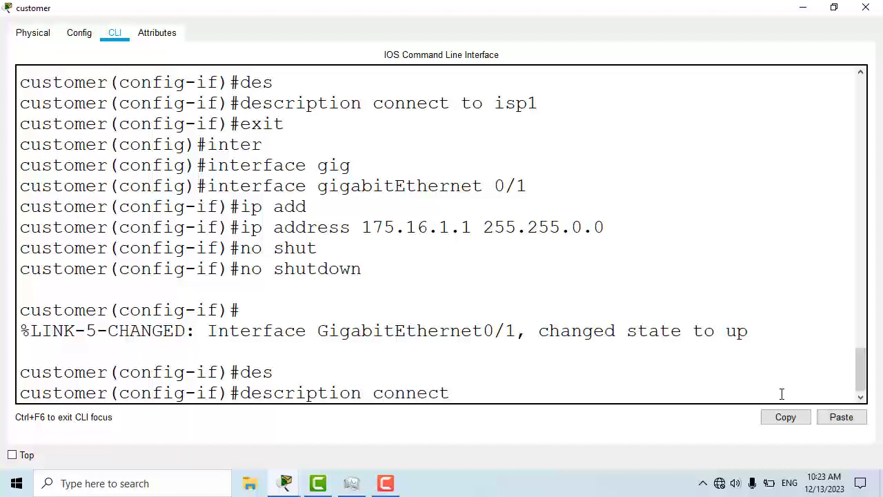
text( to isp2)
key(Return)
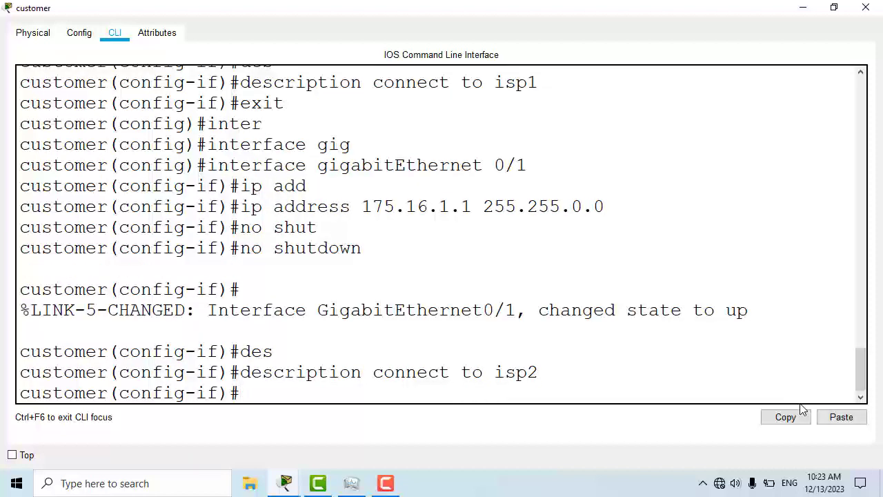
click(866, 7)
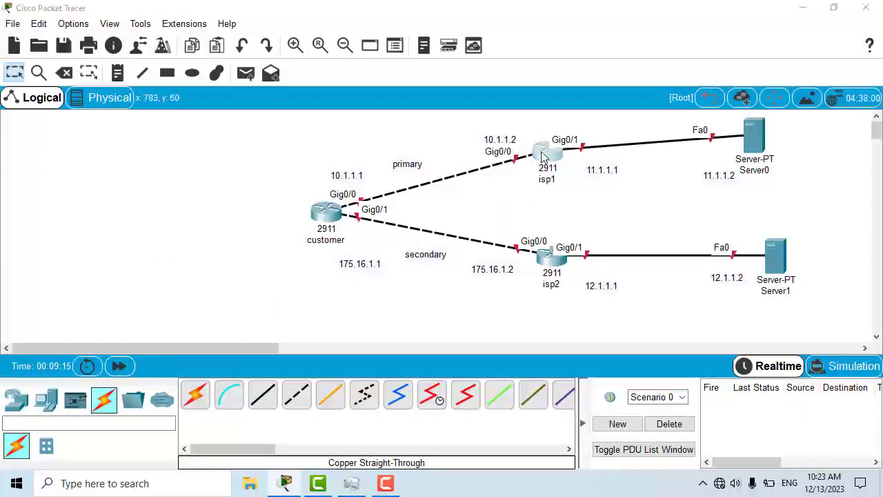
Open the isp1 router's command line and decline the initial configuration dialog
click(543, 156)
click(600, 61)
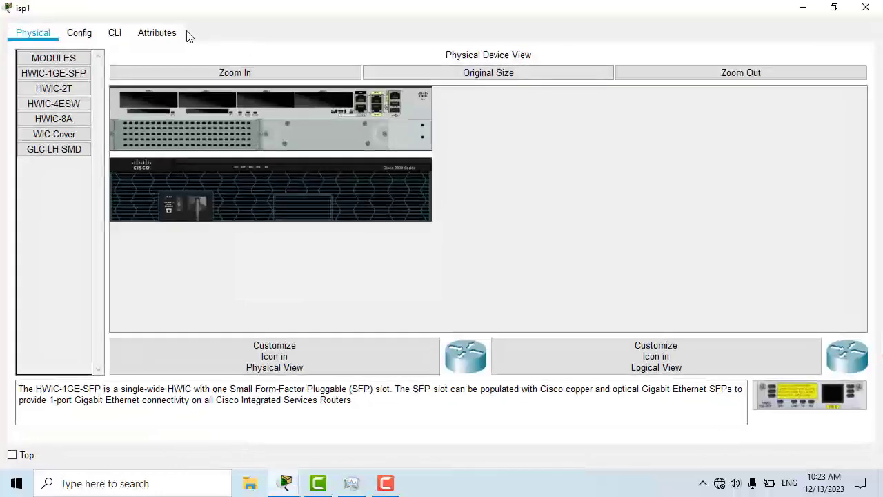
click(109, 30)
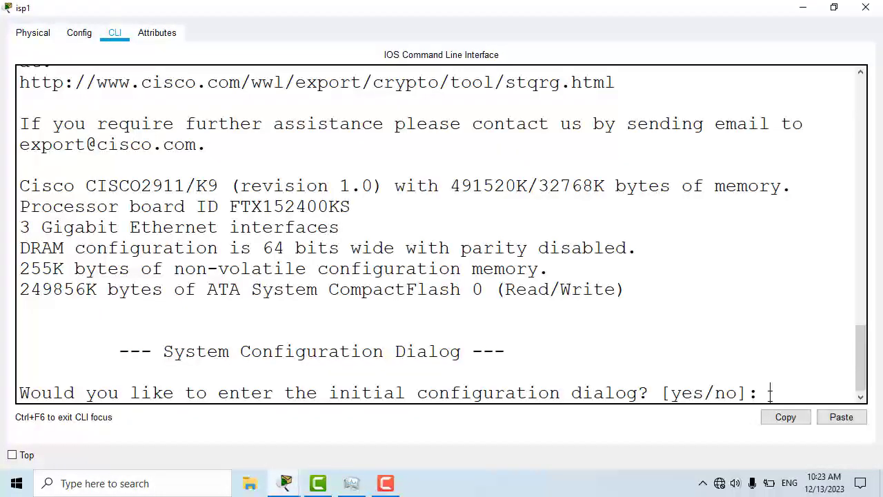
text(no)
key(Return)
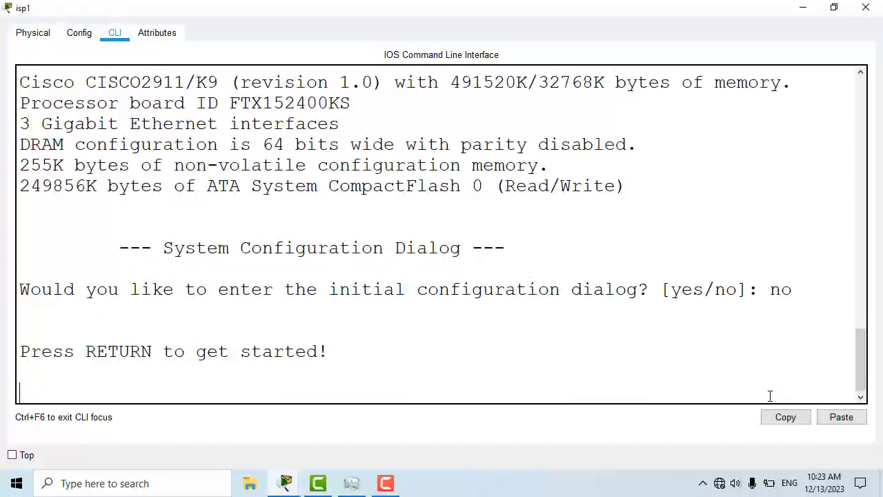
key(Return)
key(Return)
Enter privileged mode and global configuration mode on the isp1 router
text(en)
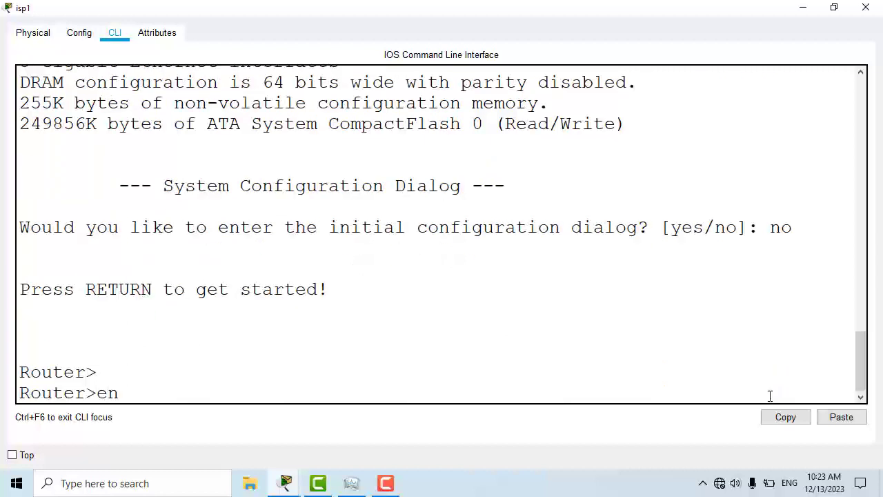
key(Tab)
key(Return)
text(c)
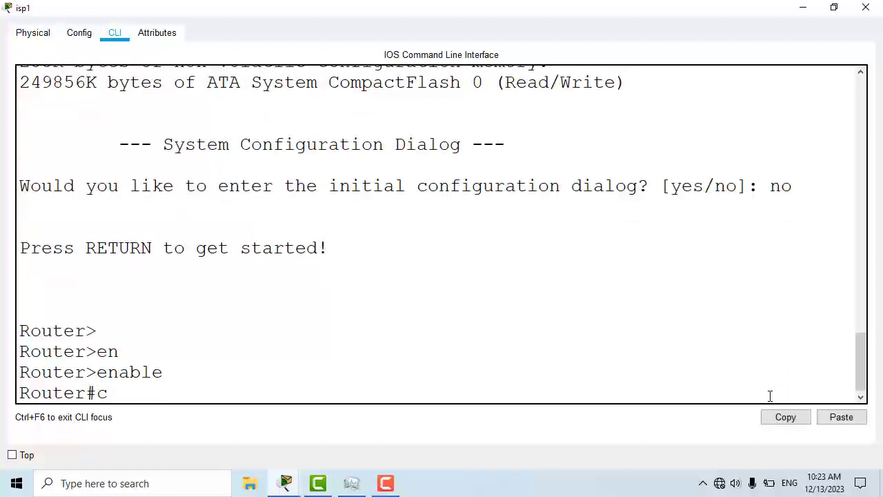
text(onf)
key(Tab)
text(ter)
key(Tab)
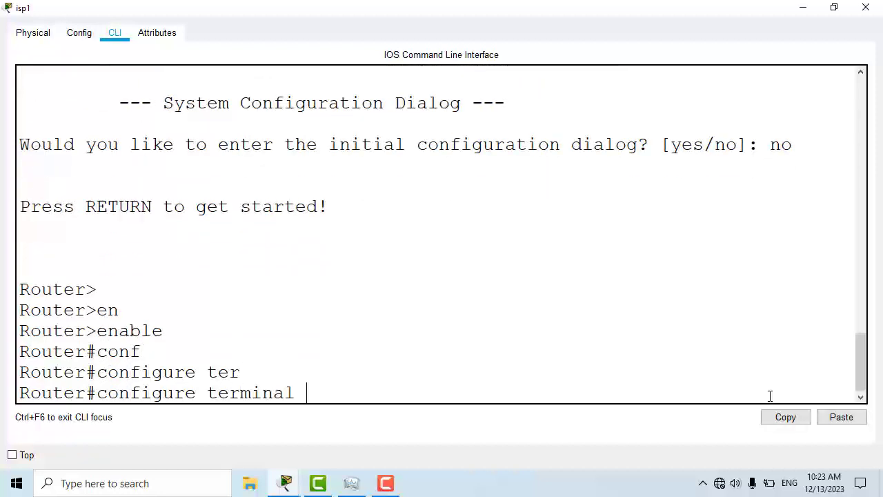
key(Return)
Set the router's hostname to isp1
text(hos)
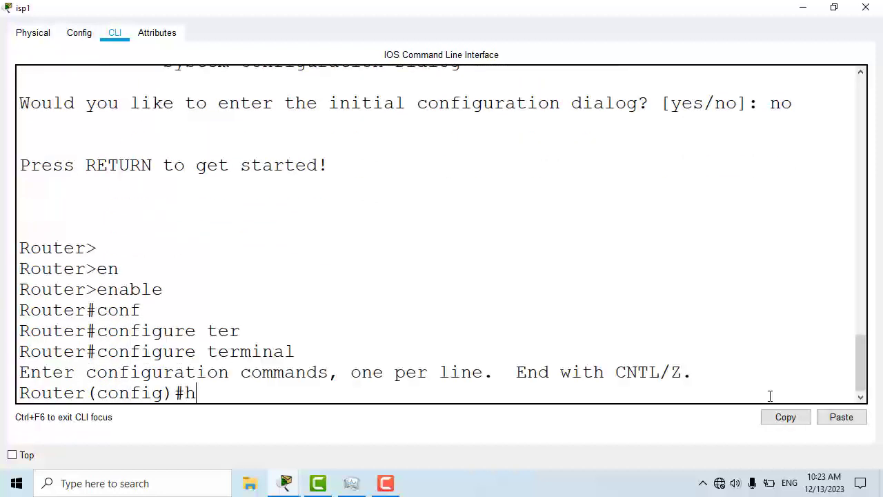
key(Tab)
text(is)
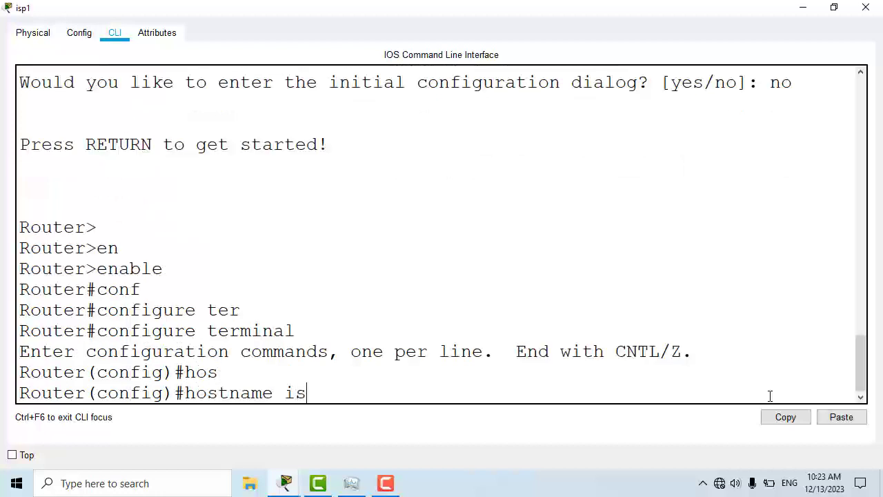
text(p1)
key(Return)
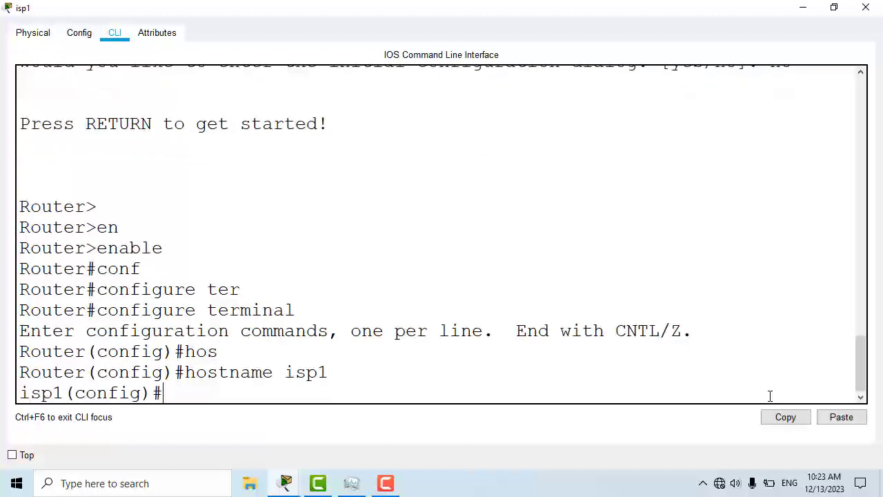
Assign IP address 10.1.1.2 with mask 255.0.0.0 to the isp1 router's GigabitEthernet 0/0 interface
text(inter)
key(Tab)
text(gig)
key(Tab)
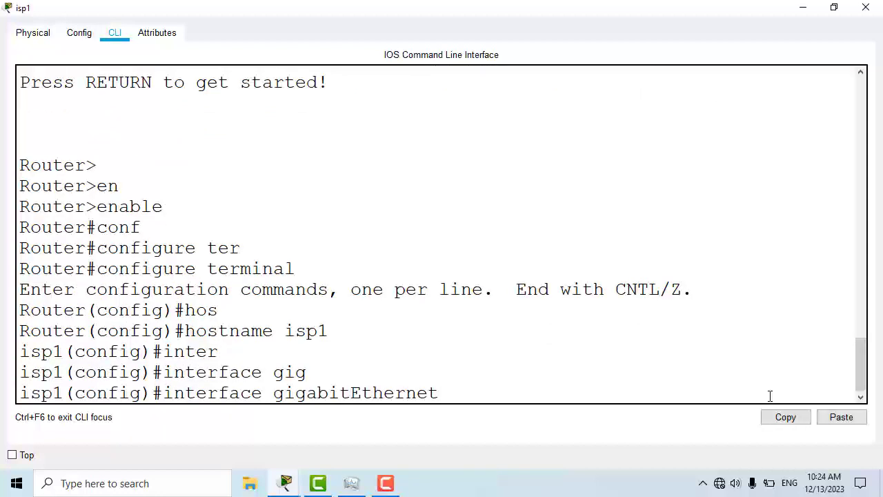
text(0/0)
key(Return)
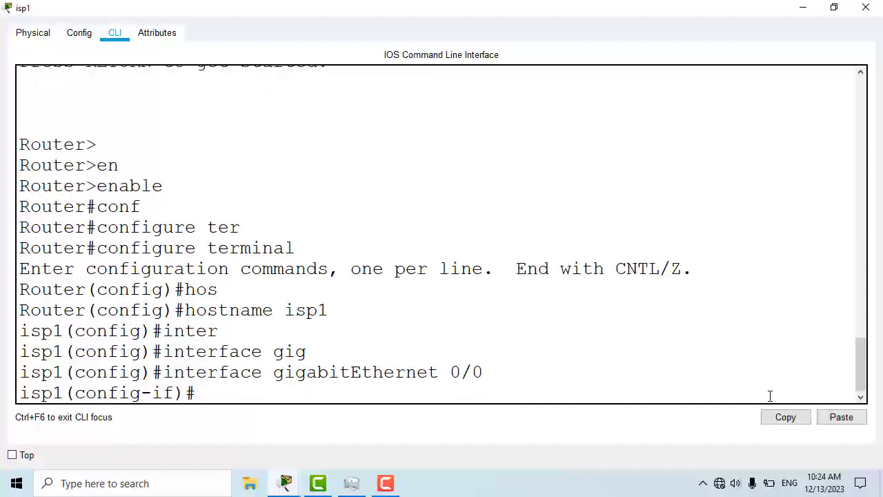
text(ip add)
key(Tab)
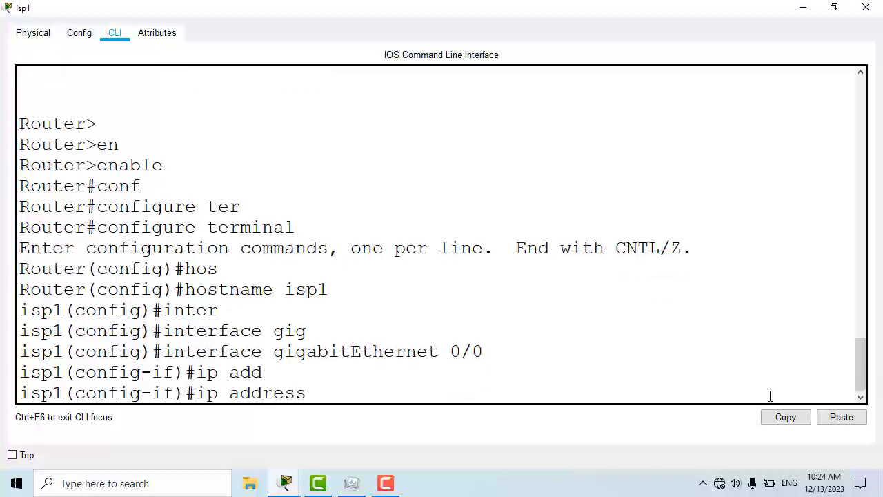
text(10.1.1.2 2)
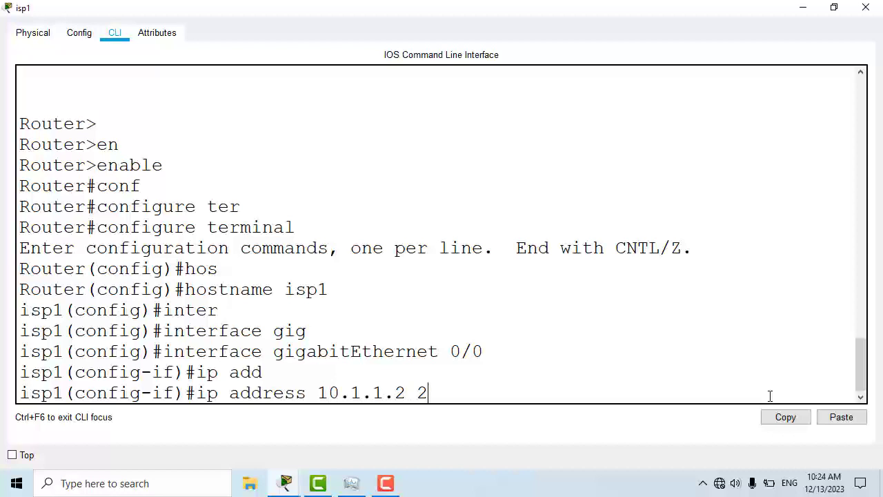
text(55.0.0.0.0)
key(Return)
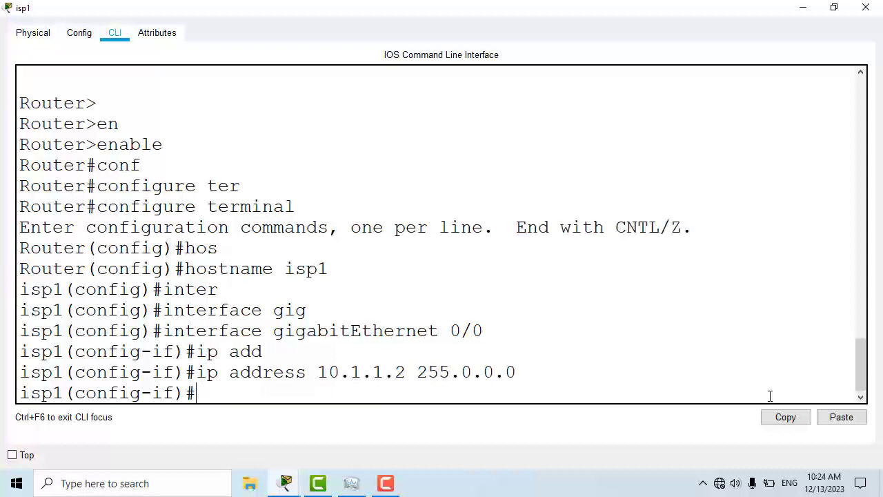
Enable isp1's GigabitEthernet 0/0 interface with no shutdown
text(no shu)
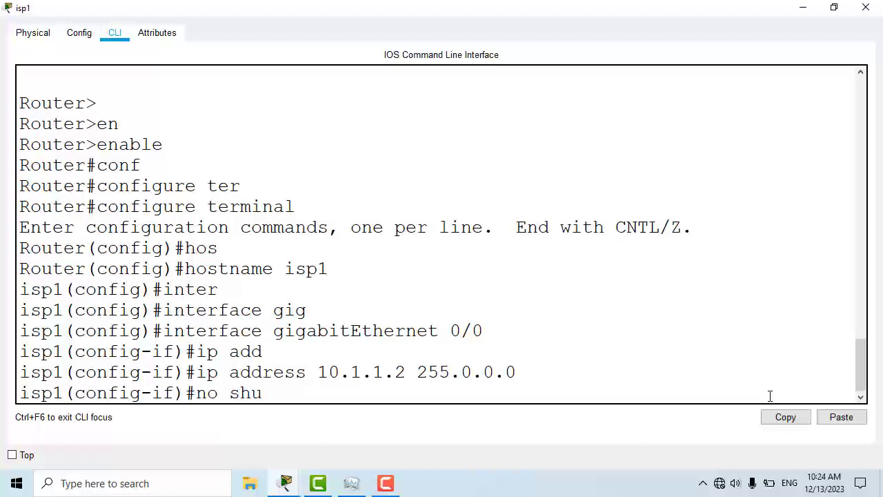
text(t)
key(Tab)
key(Return)
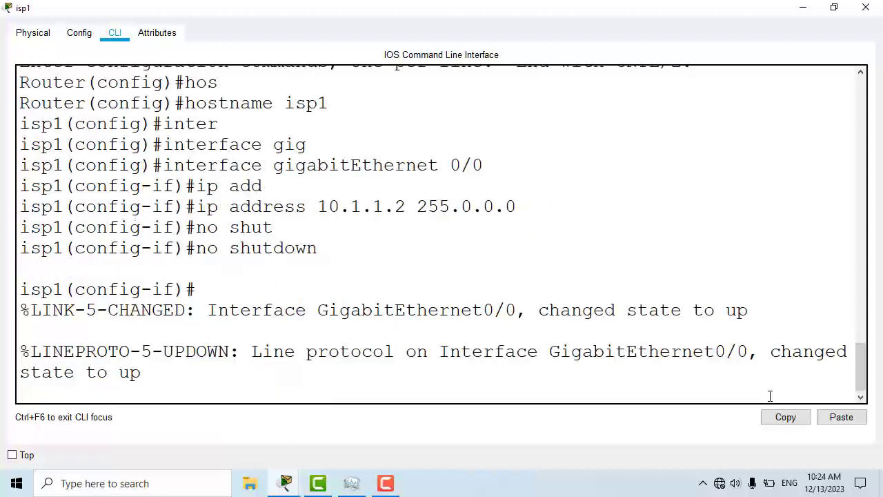
Set isp1's GigabitEthernet 0/0 description to "connect to customer" and exit interface configuration
text(des)
key(Tab)
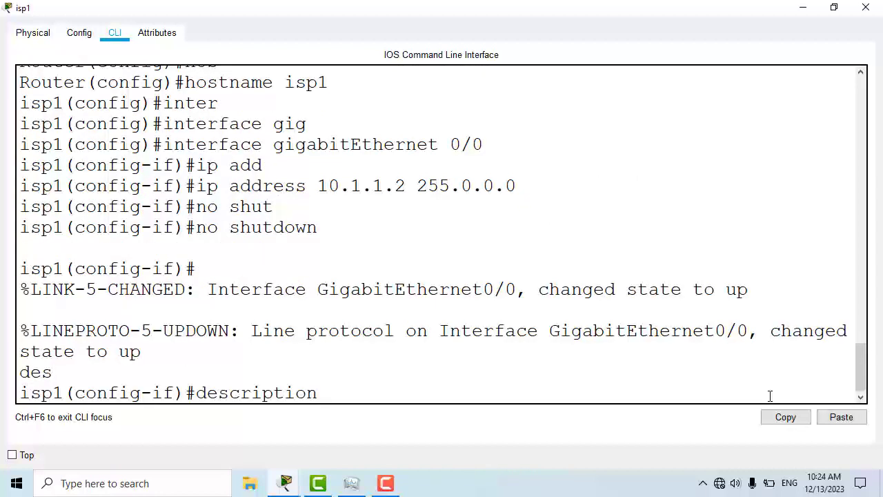
text(connect to )
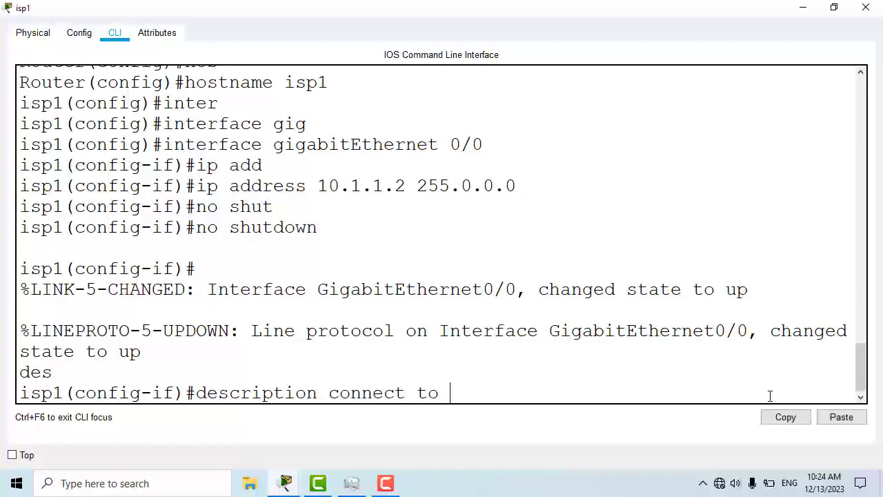
text(customer)
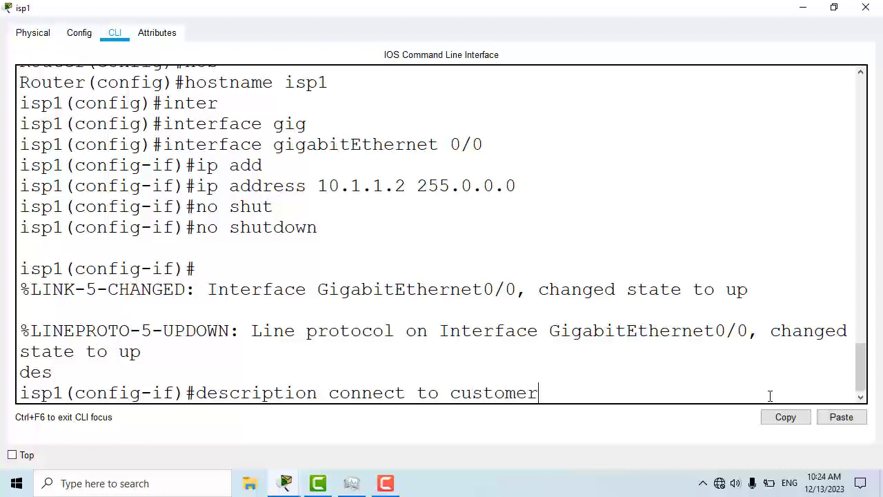
key(Return)
text(exi)
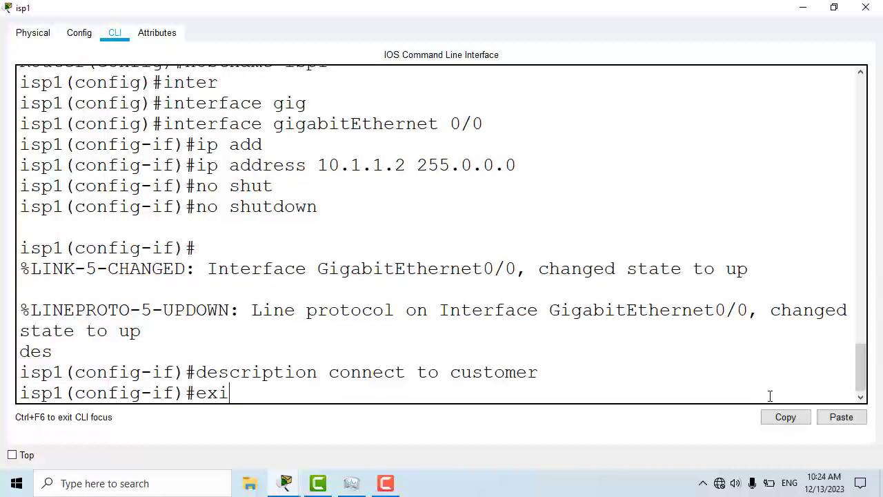
text(t)
key(Return)
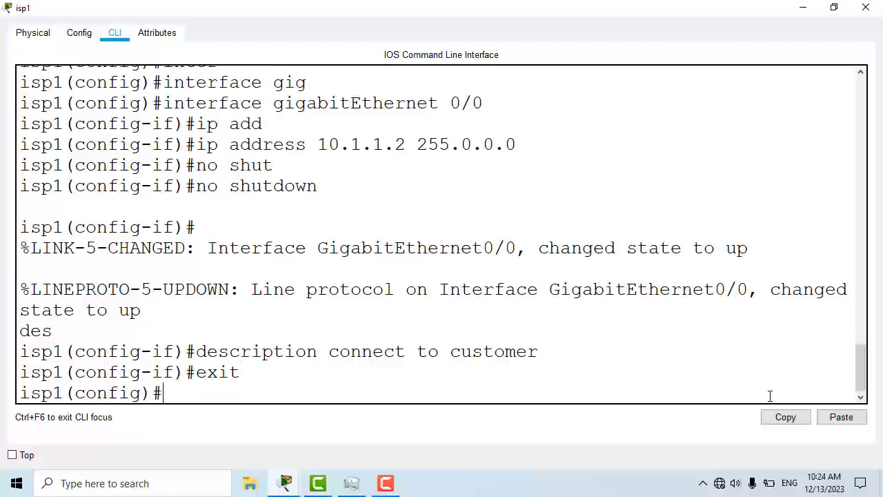
Assign IP address 11.1.1.1 with mask 255.0.0.0 to the isp1 router's GigabitEthernet 0/1 interface
text(inter)
key(Tab)
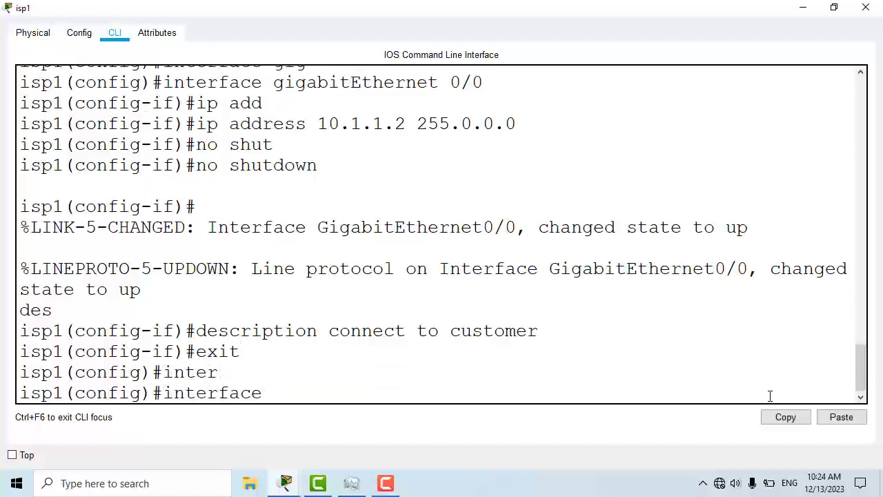
text(gig)
key(Tab)
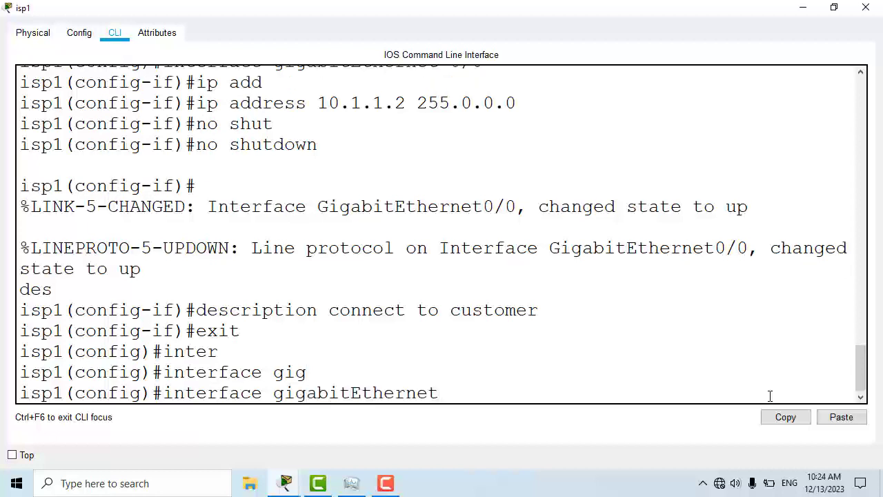
text(0/1)
key(Return)
text(ip)
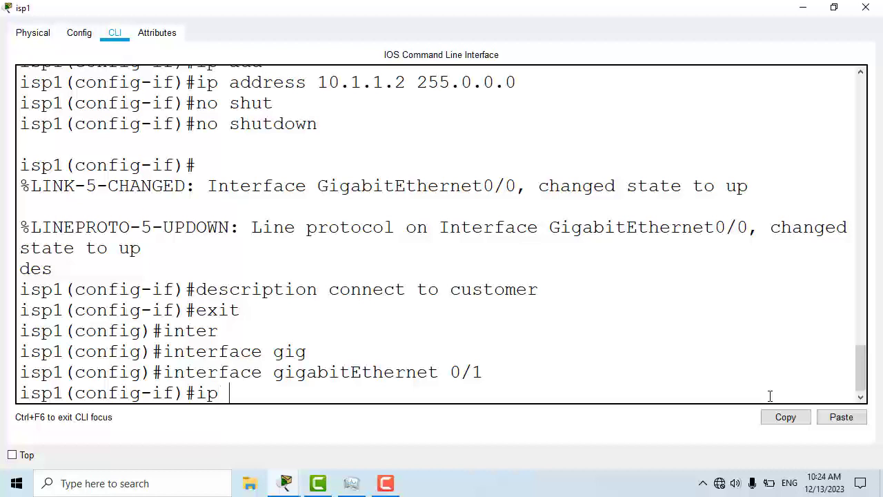
text( add)
key(Tab)
text(11)
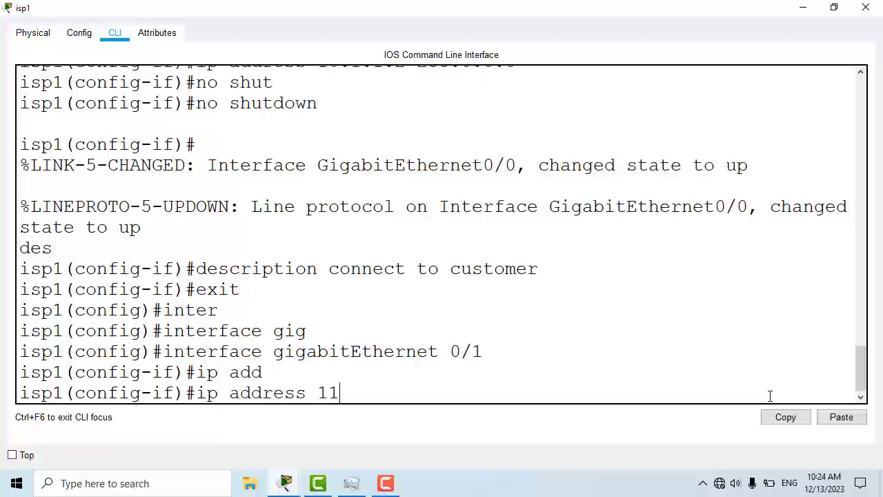
text(.1.1.1 255)
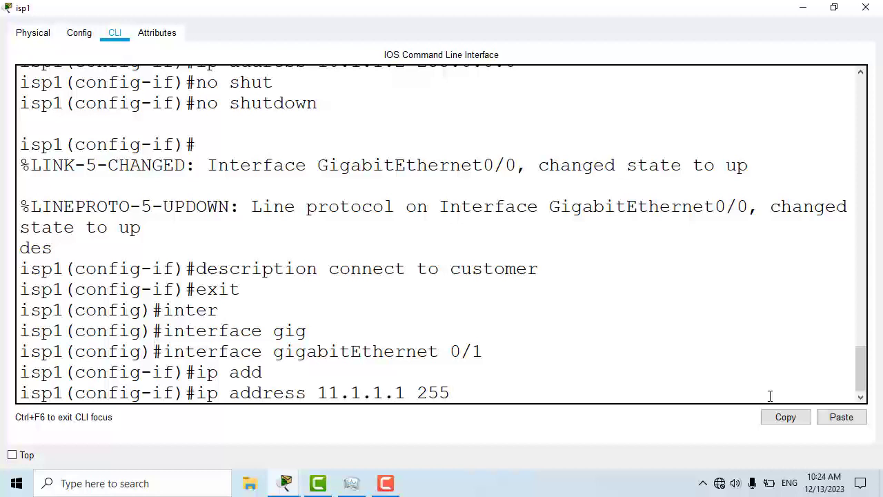
text(.0.0.0)
key(Return)
Enable isp1's GigabitEthernet 0/1 interface with no shutdown
text(no s)
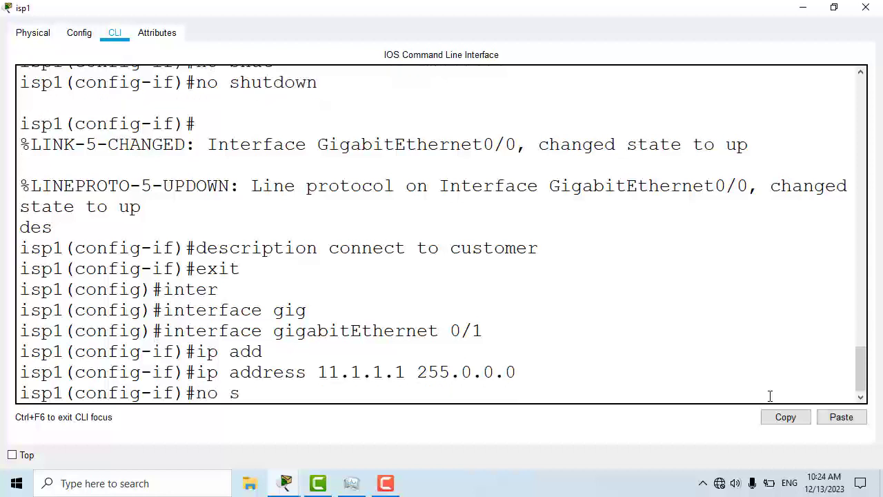
text(hut)
key(Tab)
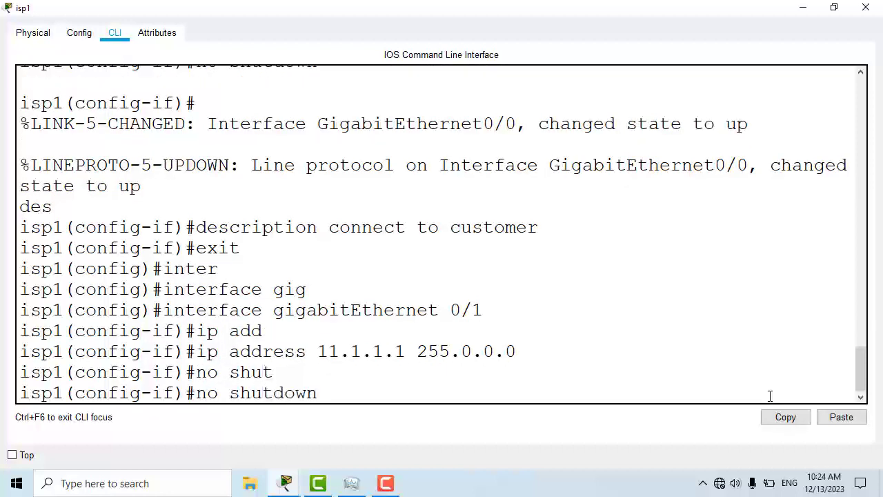
key(Return)
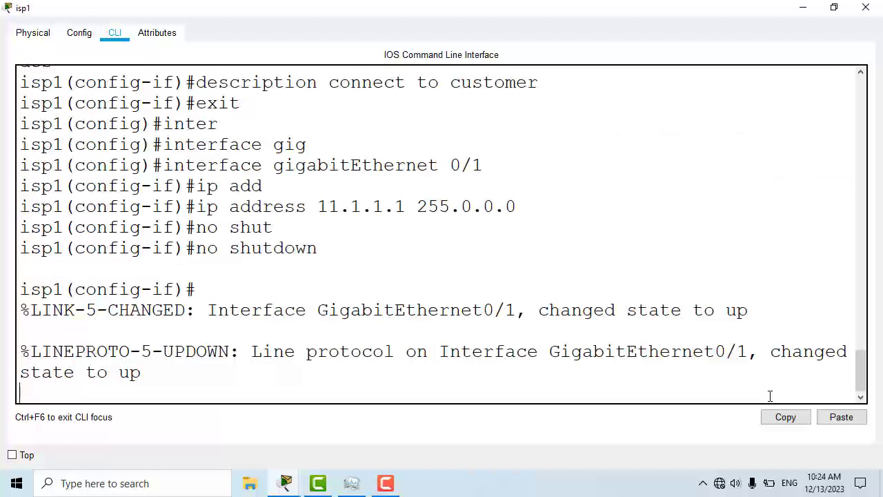
key(Return)
Set isp1's GigabitEthernet 0/1 description to "connect to server" and close the router's window
text(des)
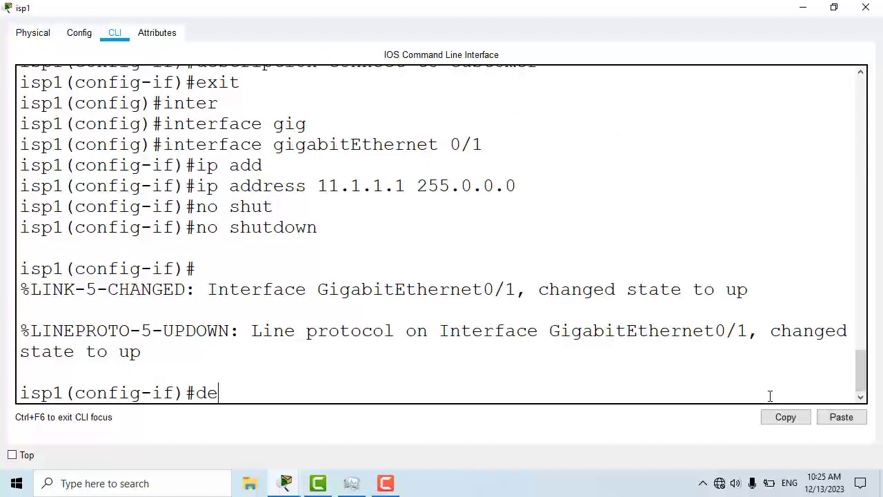
key(Tab)
text(co)
text(n)
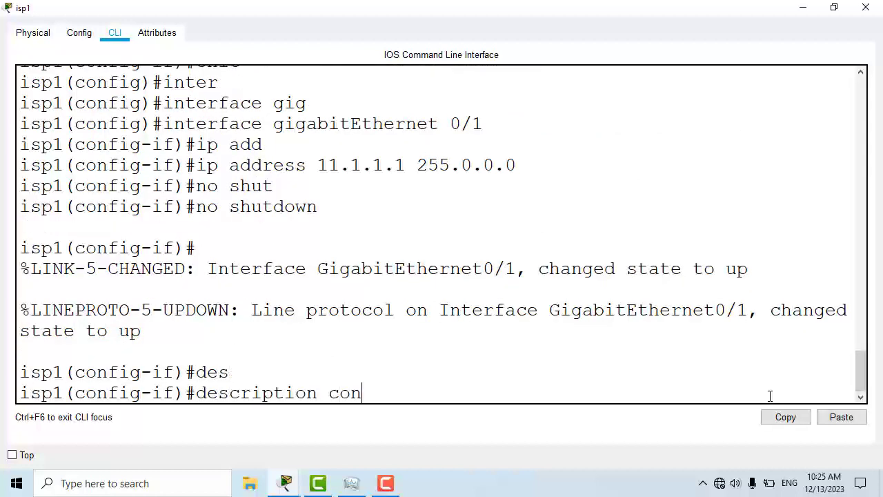
text(nect to server)
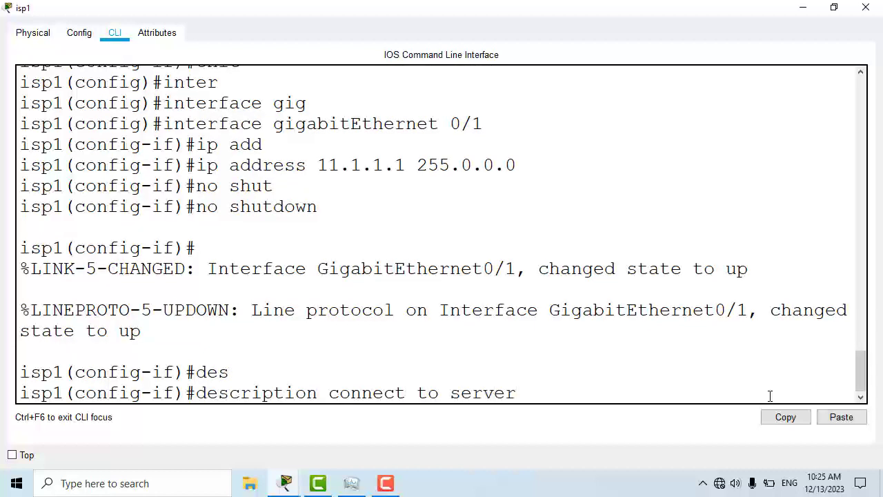
key(Return)
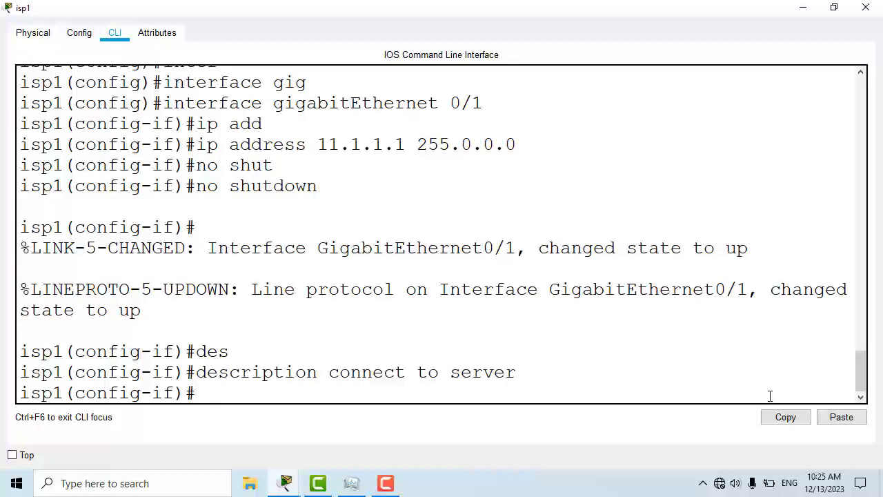
click(866, 8)
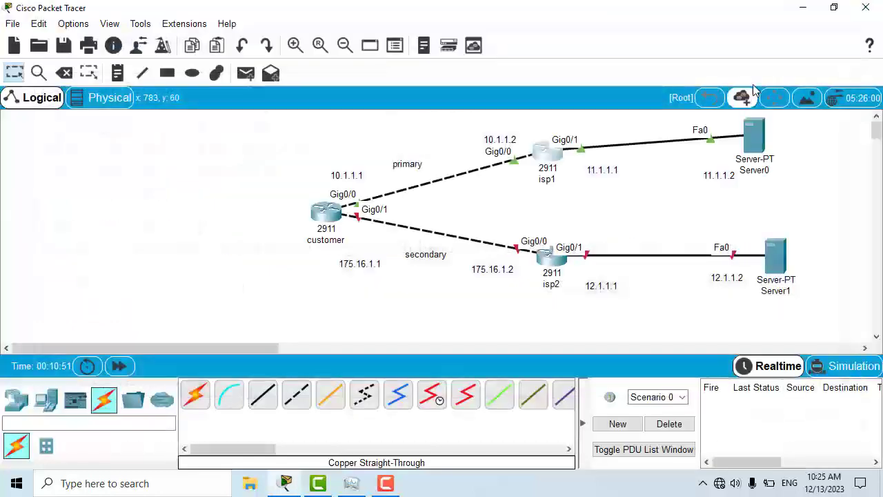
Give Server0 the static IPv4 address 11.1.1.2 with subnet mask 255.0.0.0 in its IP configuration
click(754, 135)
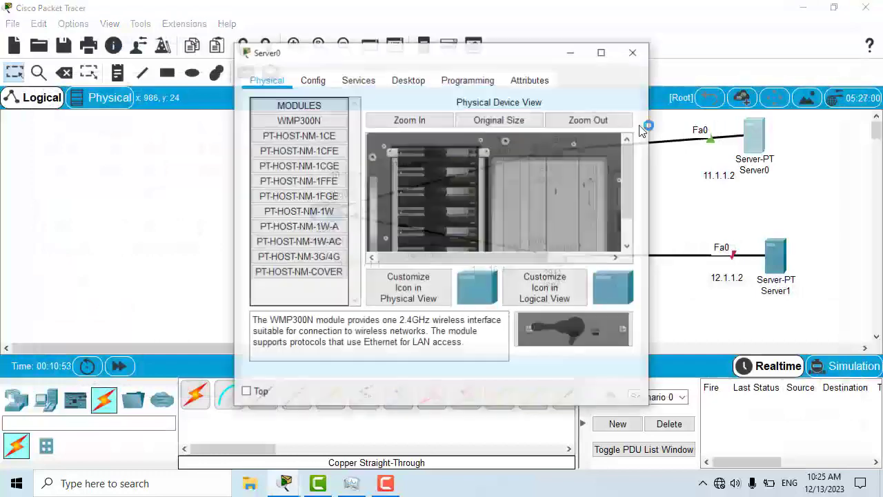
click(418, 87)
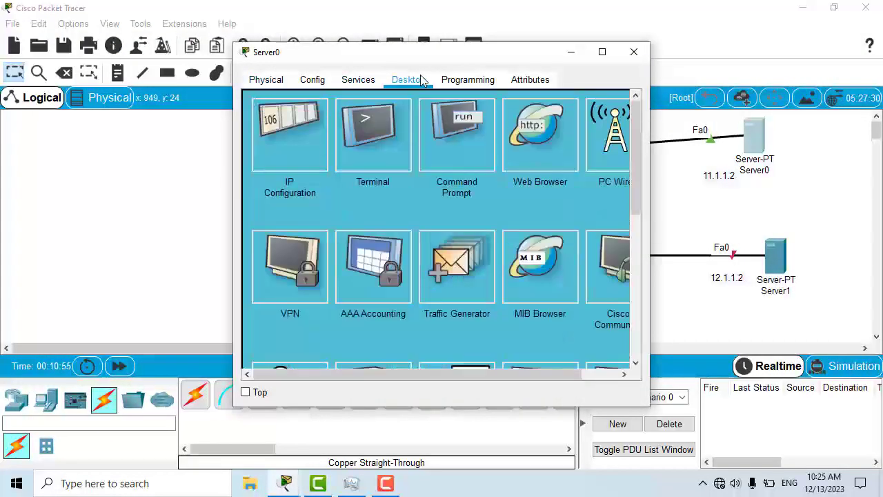
click(305, 122)
click(396, 162)
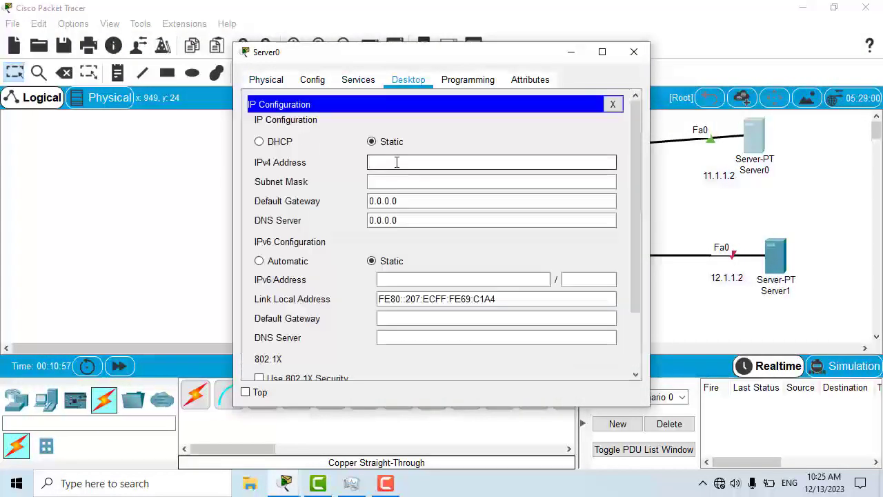
text(111)
key(BackSpace)
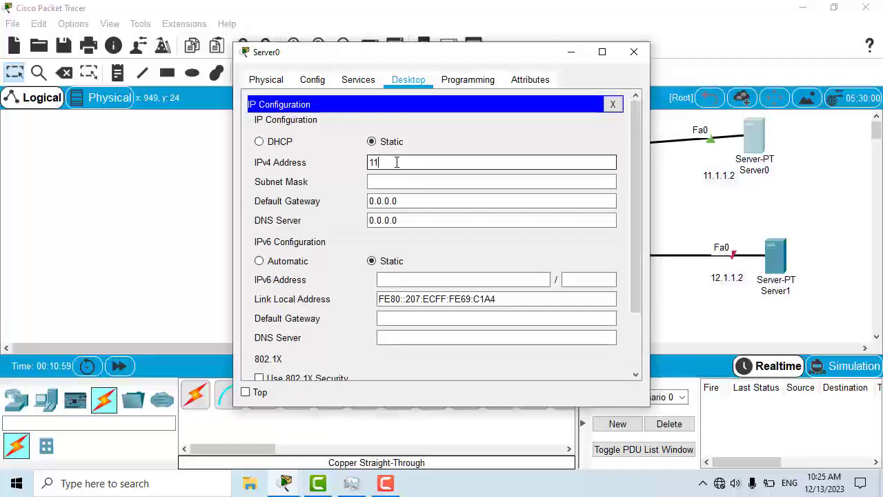
text(.1.1)
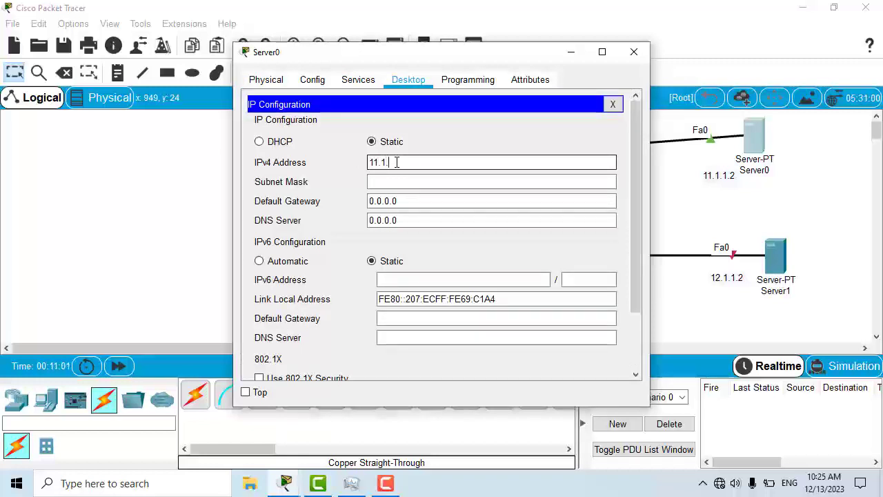
text(.2)
key(Tab)
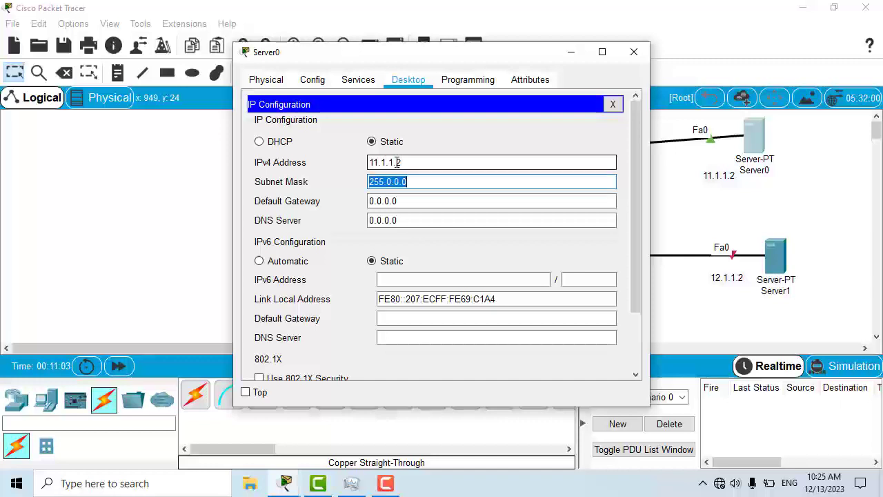
Set Server0's IPv4 default gateway to 11.1.1.1 and close the server's window
key(Tab)
text(11)
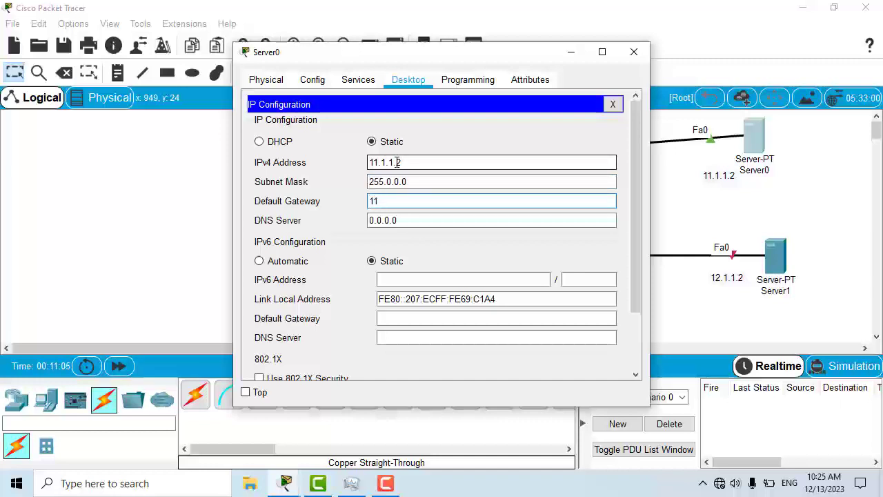
text(.1.1.1)
click(634, 52)
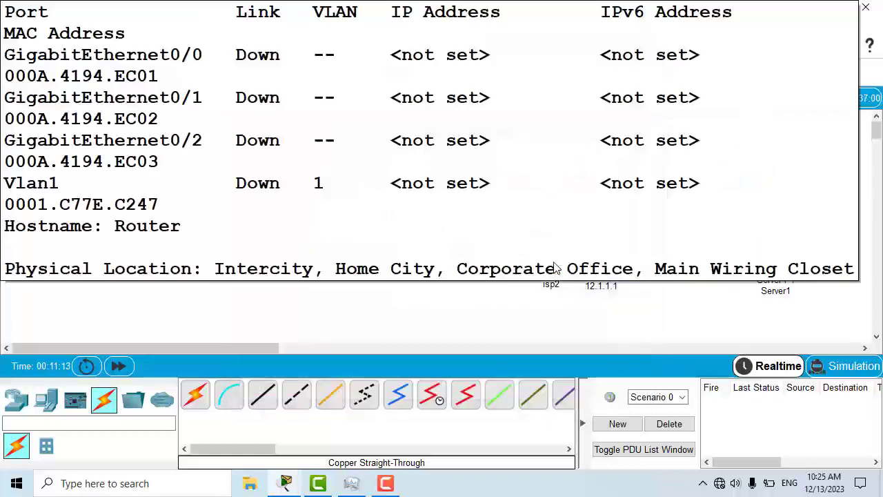
Open the isp2 router's command line in a maximized window and decline the initial configuration dialog
click(552, 265)
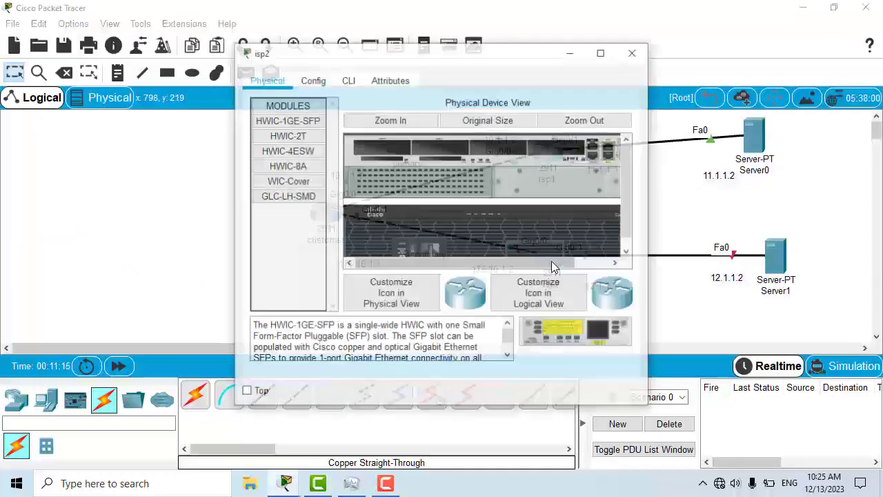
drag(485, 59, 610, 54)
click(476, 71)
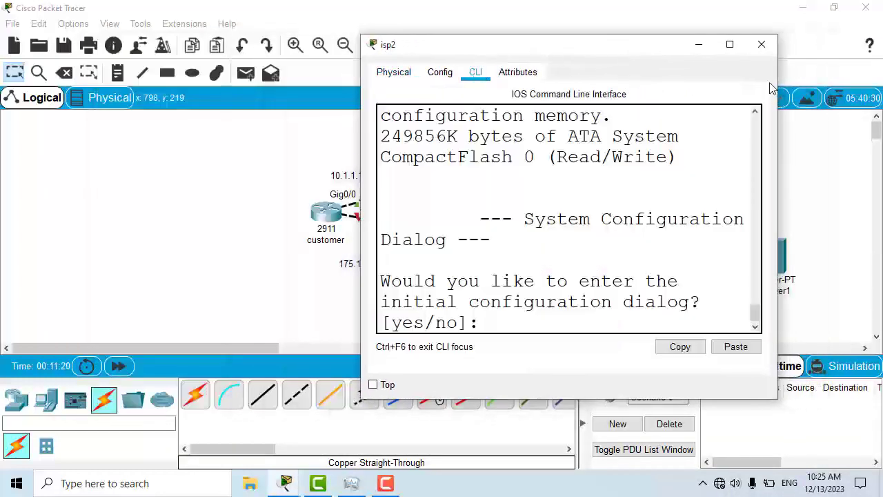
click(729, 44)
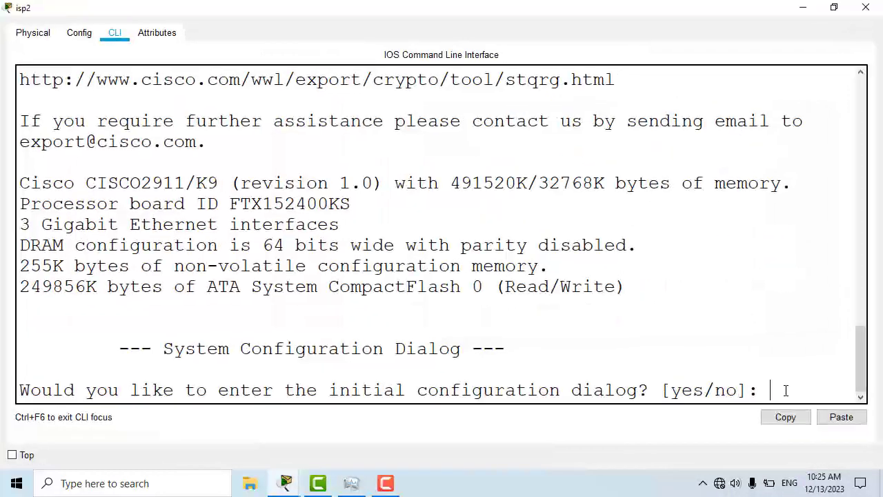
text(no)
key(Return)
key(Return)
key(Return)
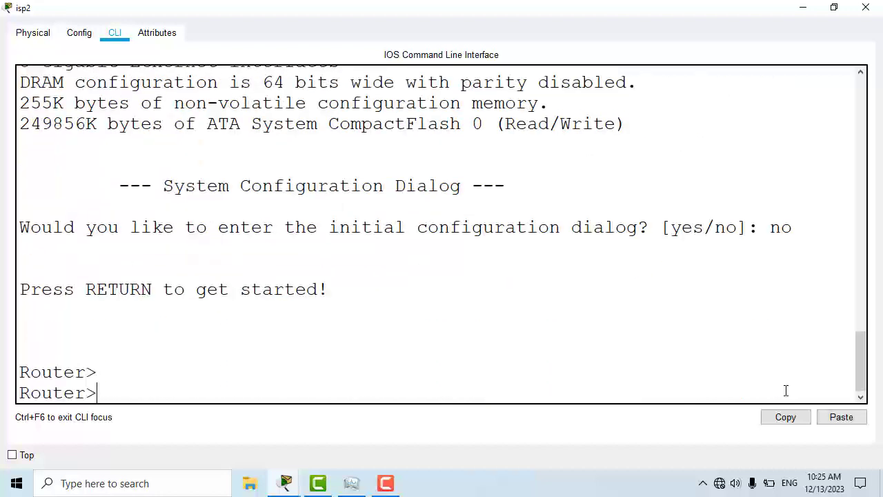
Enter privileged mode and then global configuration mode on the isp2 router with enable and configure terminal
text(en)
key(Tab)
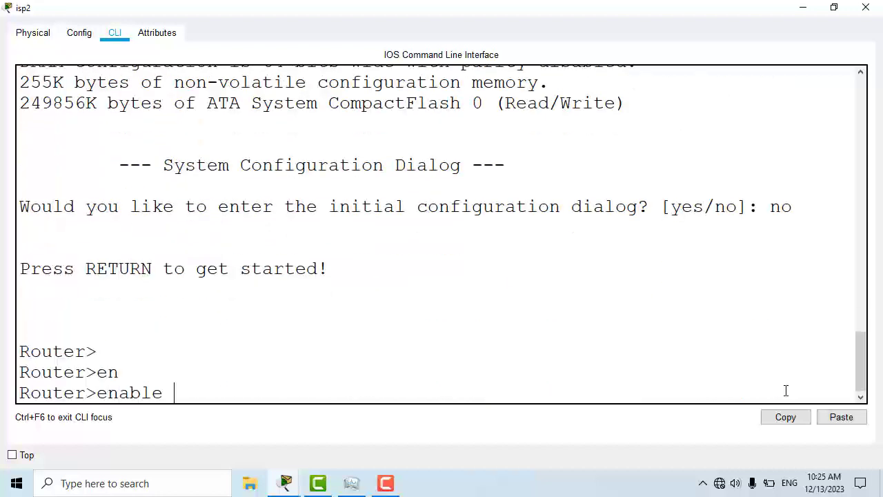
key(Return)
text(con)
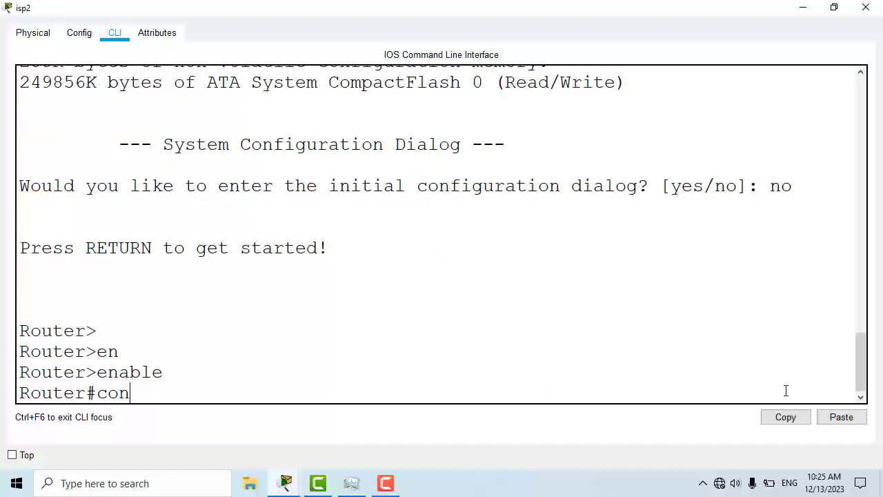
text(f)
key(Tab)
text(ter)
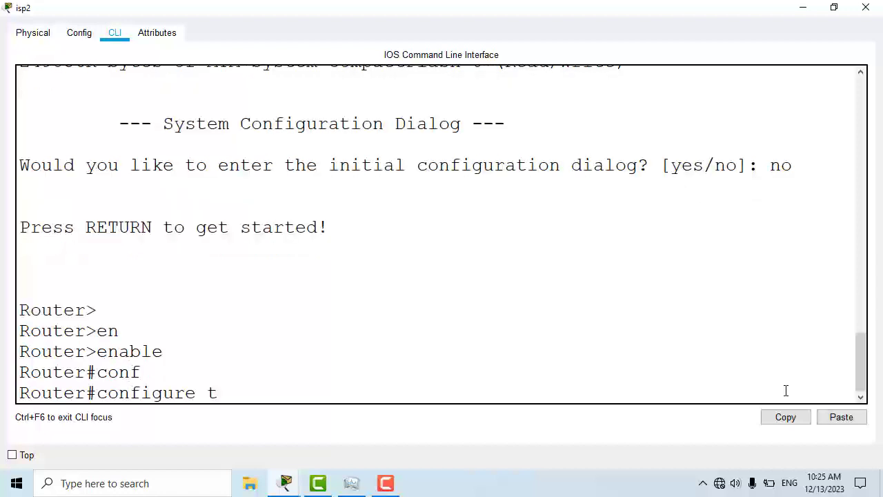
key(Tab)
key(Return)
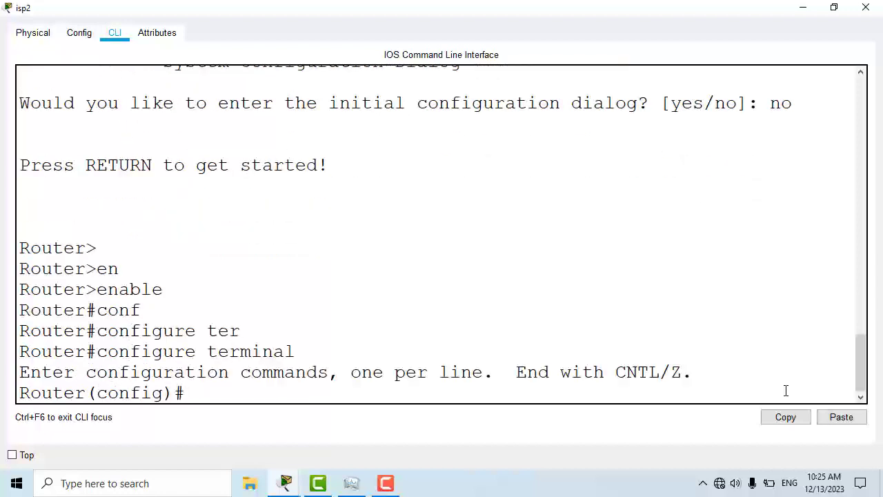
Set the router's hostname to isp2
text(hos)
key(Tab)
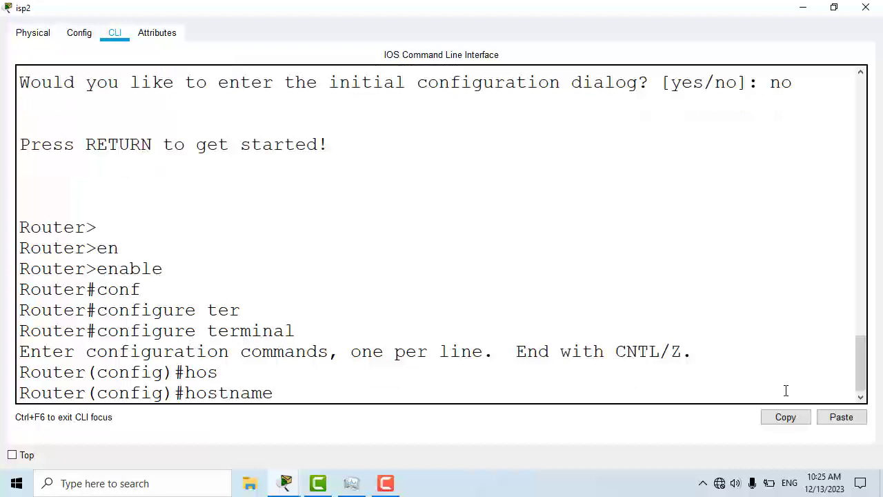
text(isp2)
key(Return)
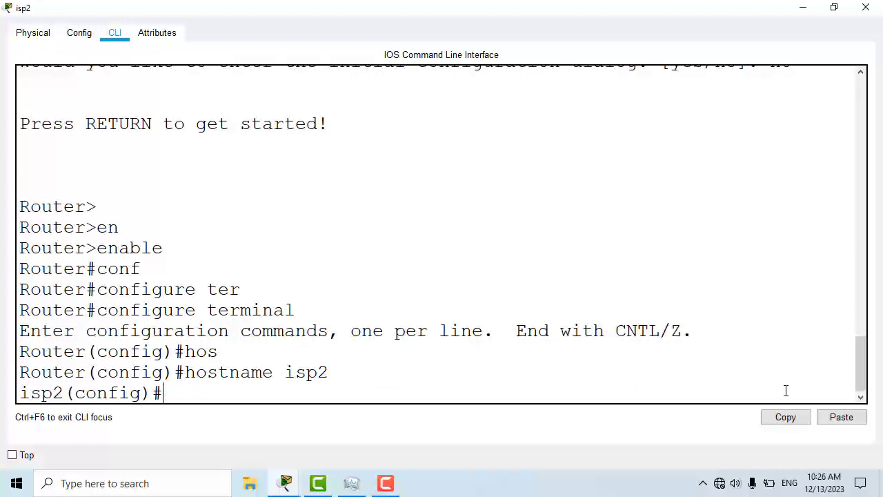
Enter interface configuration mode for gigabitEthernet 0/0 on the isp2 router
text(inter)
key(Tab)
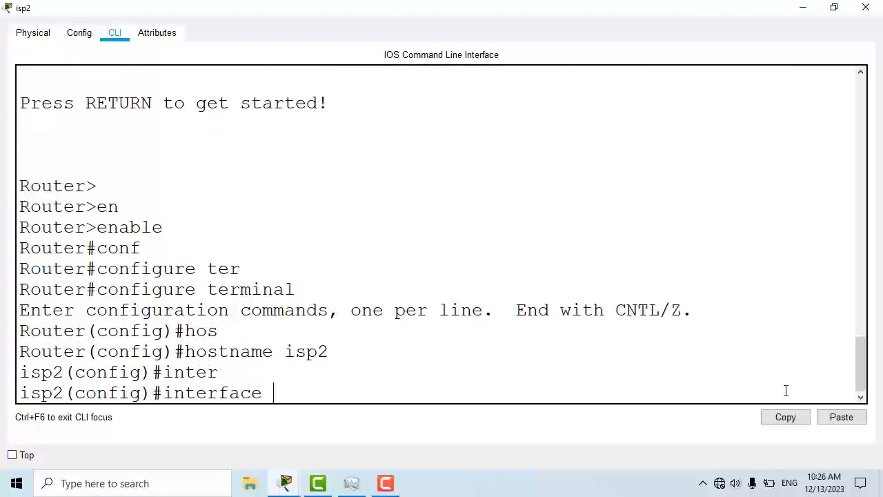
text(gig)
key(Tab)
text(0)
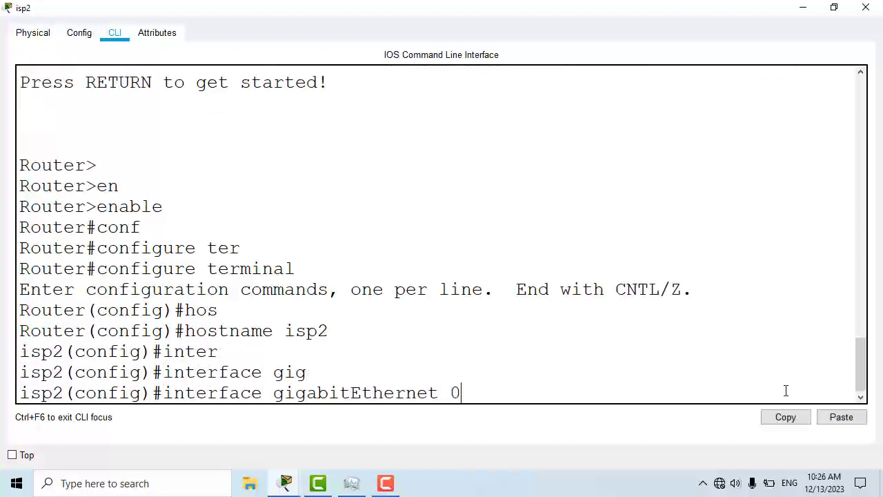
text(/0)
key(Return)
Assign IP address 175.16.1.2 with mask 255.255.0.0 to isp2's gigabitEthernet 0/0 interface
text(ip)
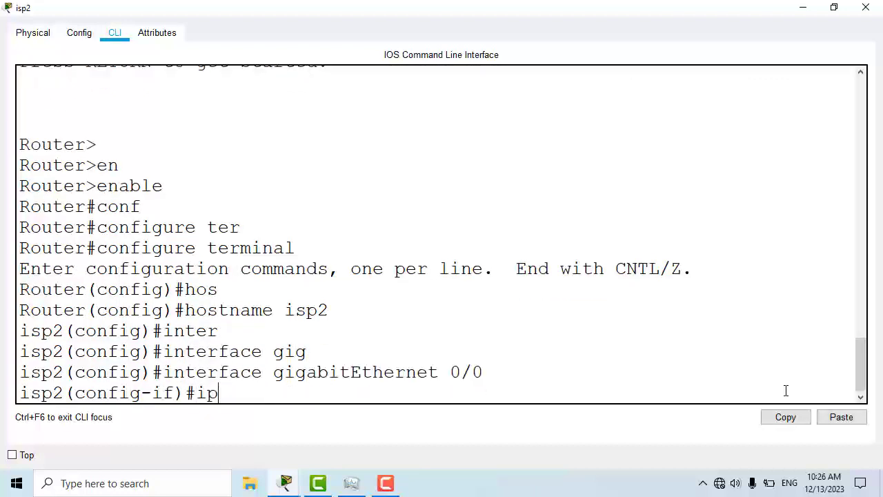
text( add)
key(Tab)
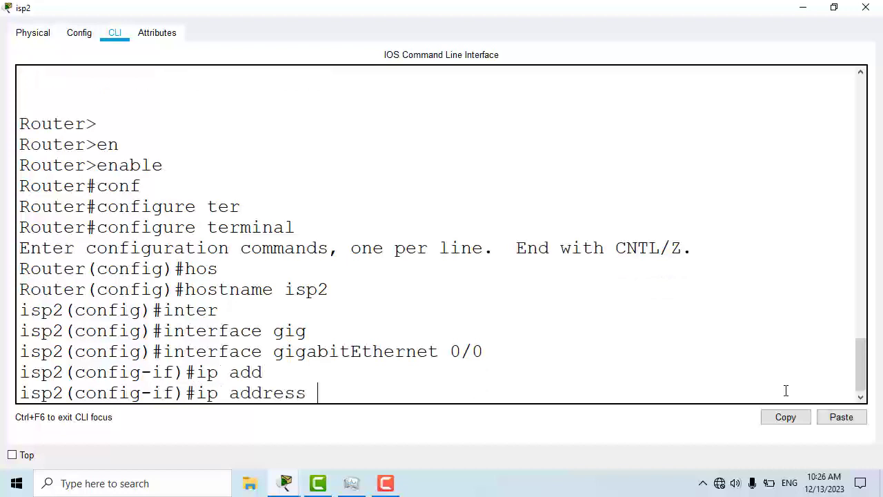
text(175.16.1.)
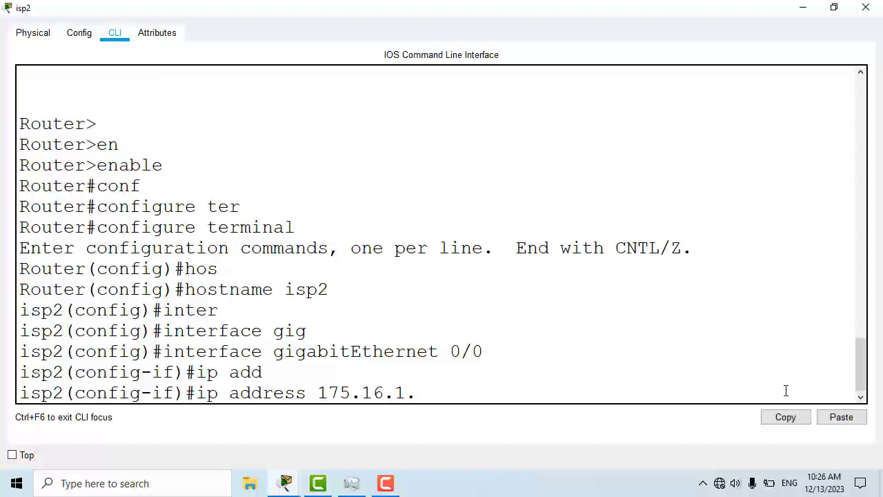
text(2 255.255.0.0)
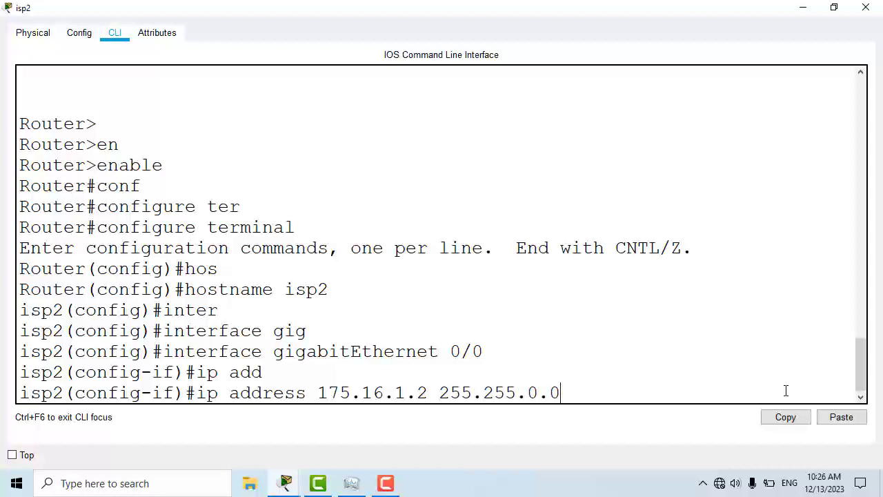
key(Return)
Enable isp2's gigabitEthernet 0/0 interface with no shutdown
text(no shut)
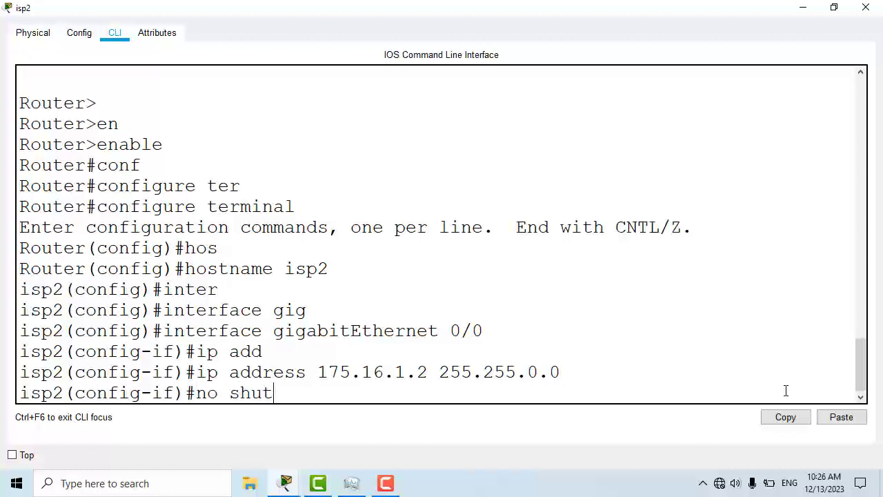
key(Tab)
key(Return)
key(Return)
key(Return)
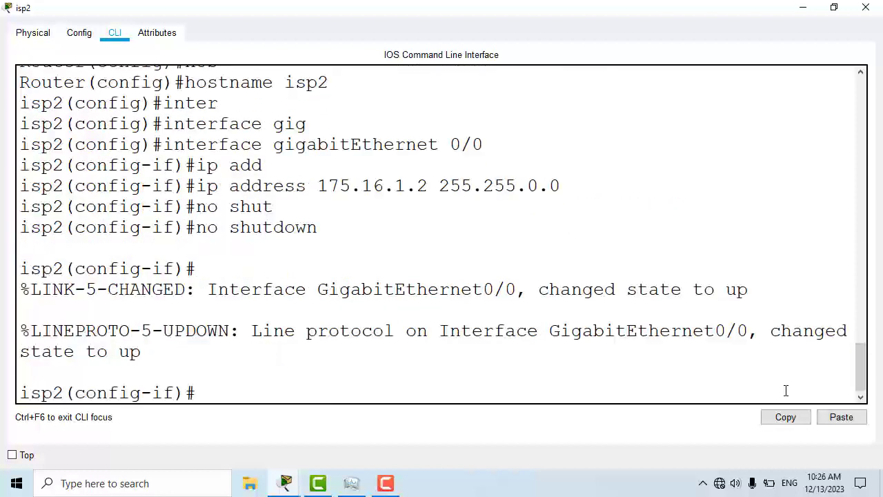
Describe isp2's gigabitEthernet 0/0 interface as "connect to customer" and exit to global configuration mode
text(des)
key(Tab)
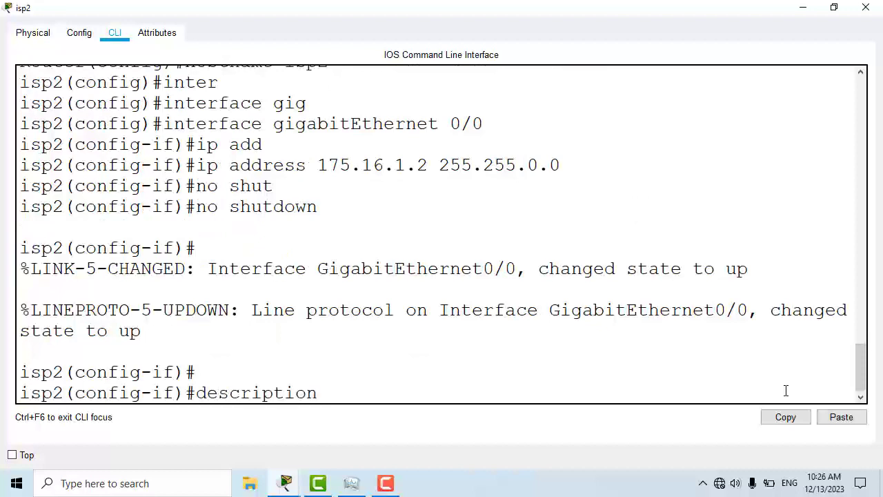
text(conn)
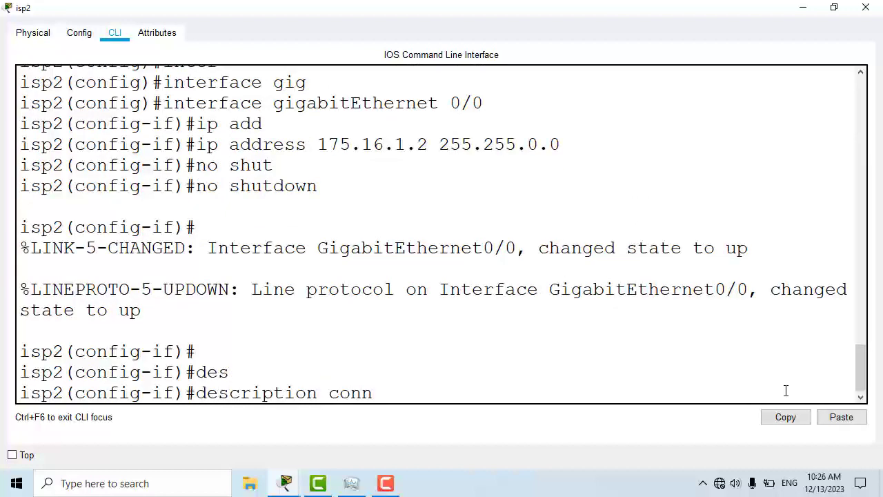
text(ect to customer)
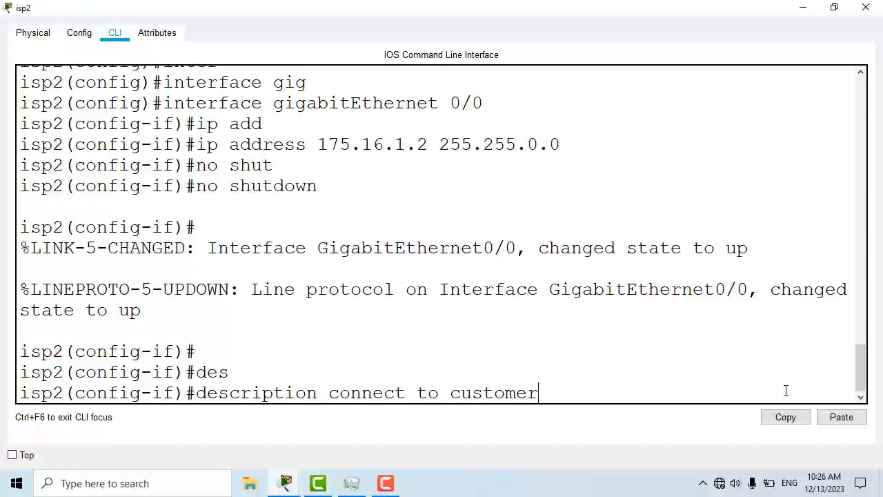
key(Return)
text(ex)
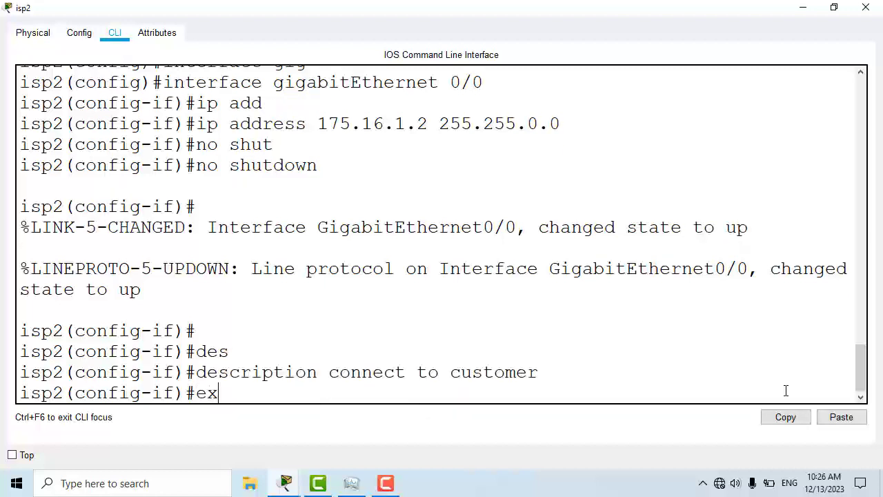
text(it)
key(Return)
Enter interface configuration mode for gigabitEthernet 0/1 on the isp2 router
text(i)
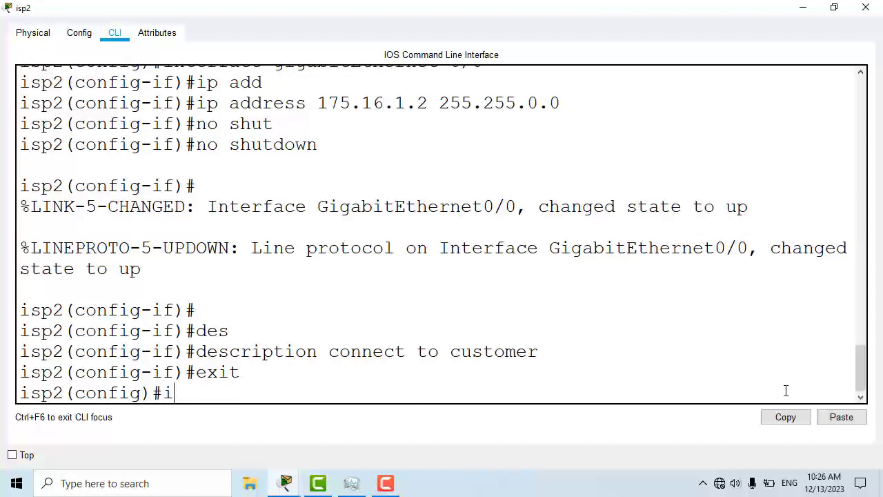
text(nter)
key(Tab)
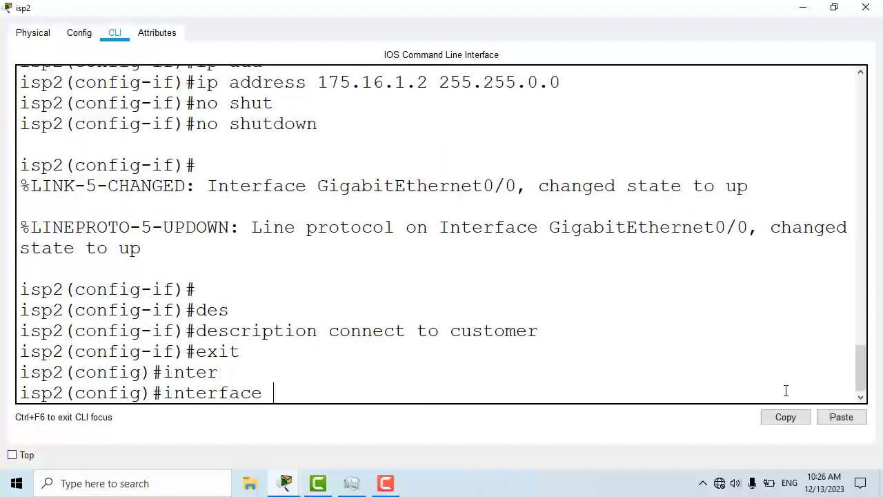
text(gig)
key(Tab)
text(0)
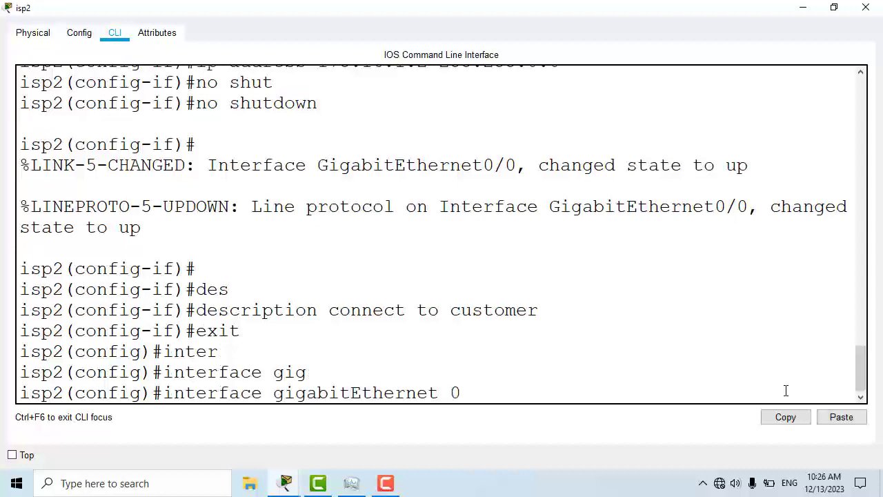
text(/1)
key(Return)
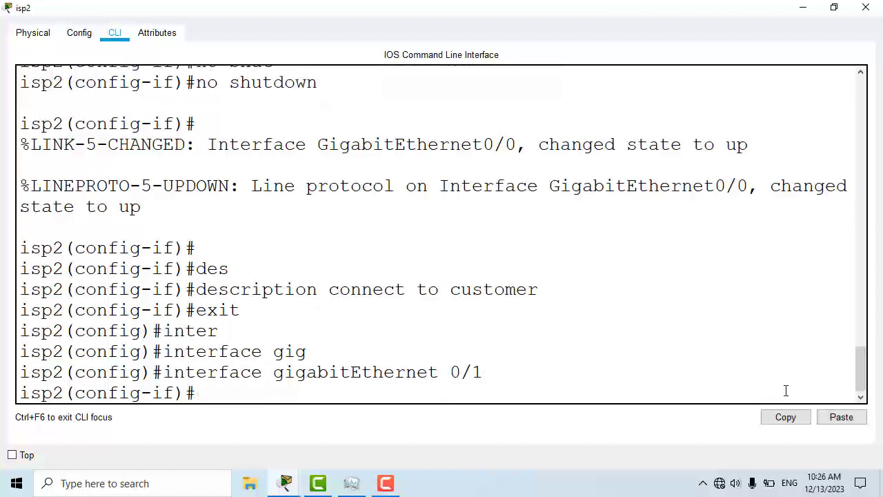
Assign IP address 12.1.1.1 with mask 255.0.0.0 to isp2's gigabitEthernet 0/1 interface
text(ip add)
key(Tab)
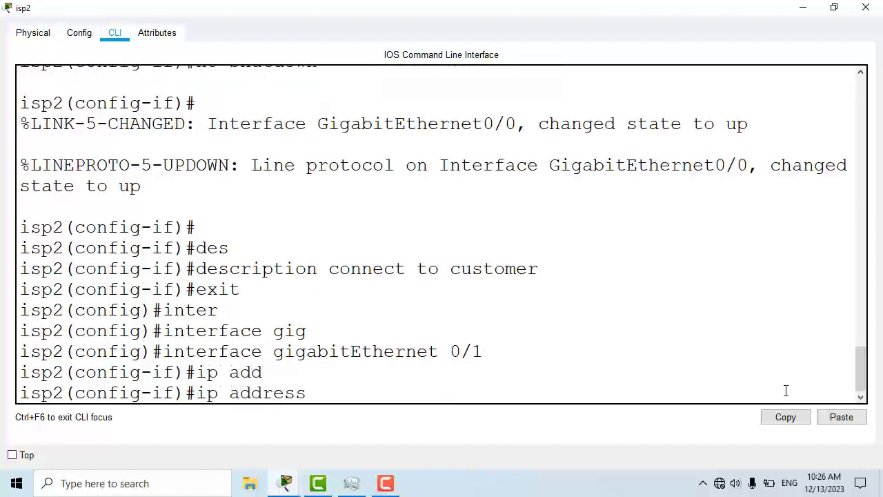
text(11.1.1.1 255)
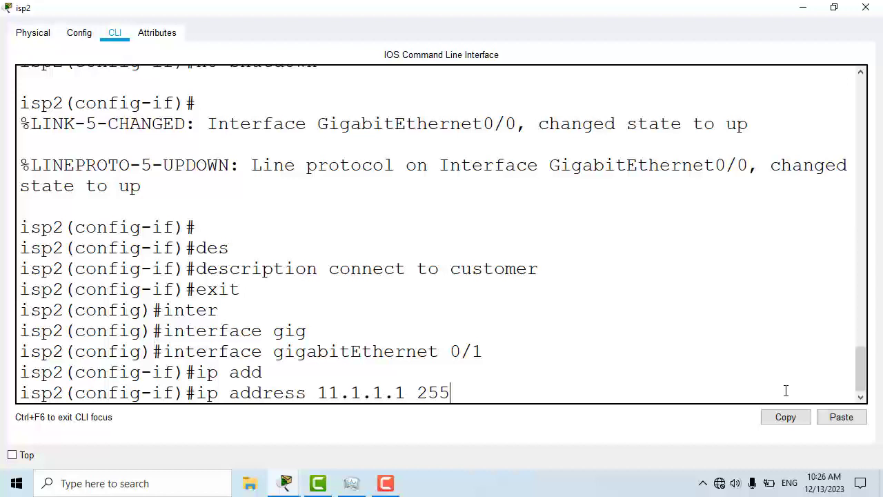
text(.0.0.0)
key(Left)
key(Left)
key(Left)
key(Left)
key(Left)
key(Left)
key(Left)
key(Left)
key(Left)
key(Left)
key(Left)
key(Left)
key(Left)
key(Left)
key(Left)
key(Left)
key(BackSpace)
text(2)
key(Right)
key(Right)
key(Right)
key(Right)
key(Right)
key(Right)
key(Right)
key(Right)
key(Right)
key(Right)
key(Right)
key(Right)
key(Return)
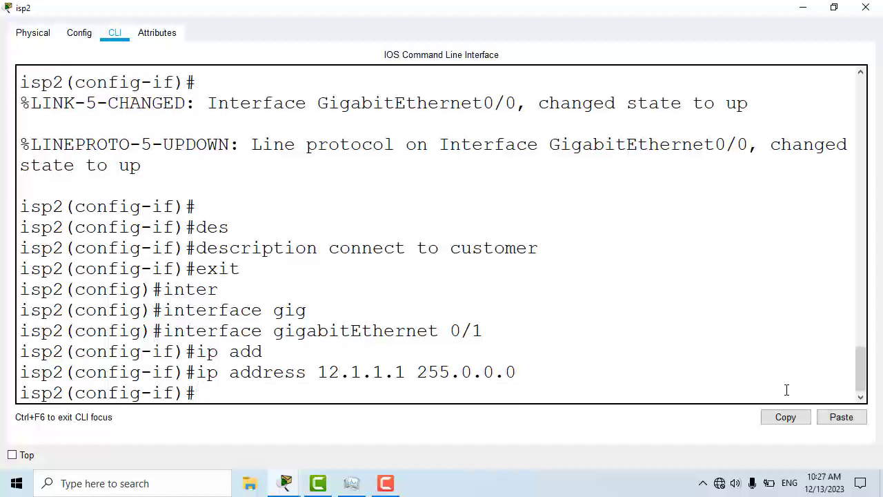
Enable isp2's gigabitEthernet 0/1 interface with no shutdown
text(no shut)
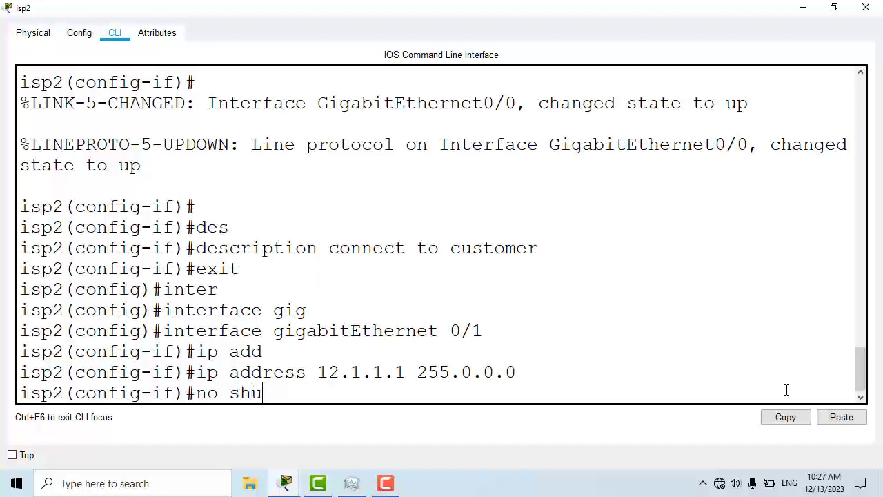
key(Tab)
key(Return)
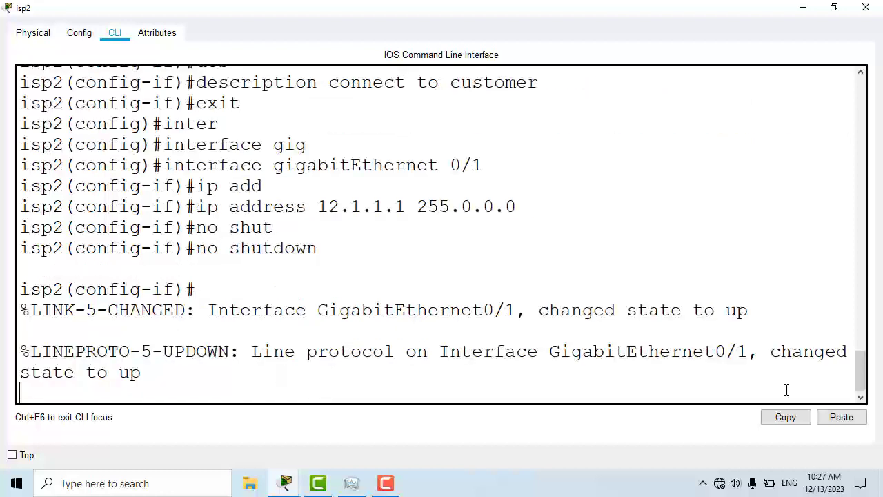
Describe isp2's gigabitEthernet 0/1 interface as "connect to server" and close the router's window
text(des)
key(Tab)
text(c)
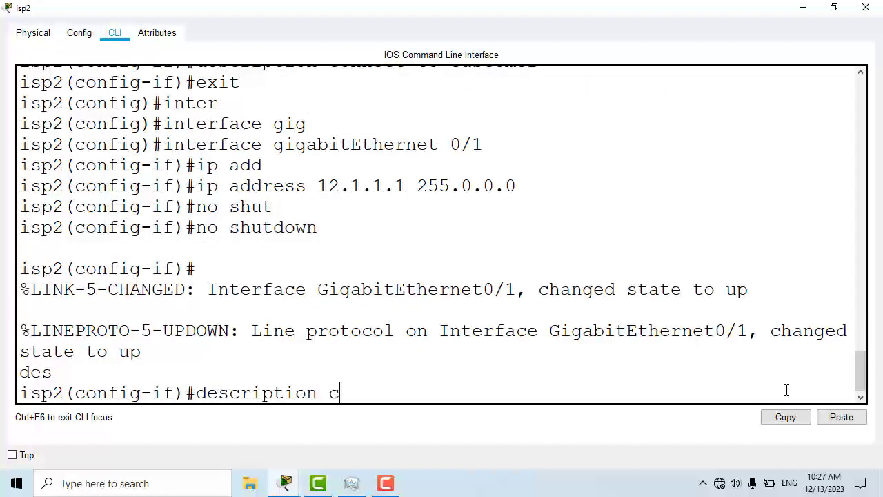
text(onnect to server)
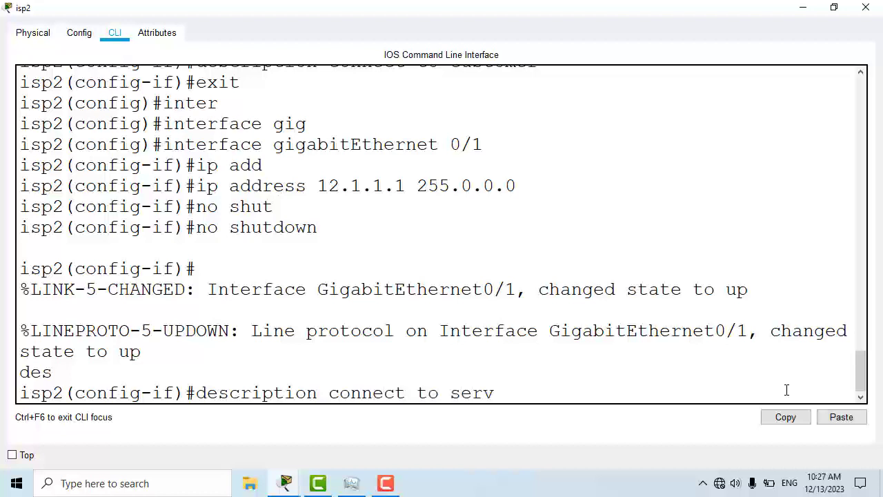
key(Return)
key(Return)
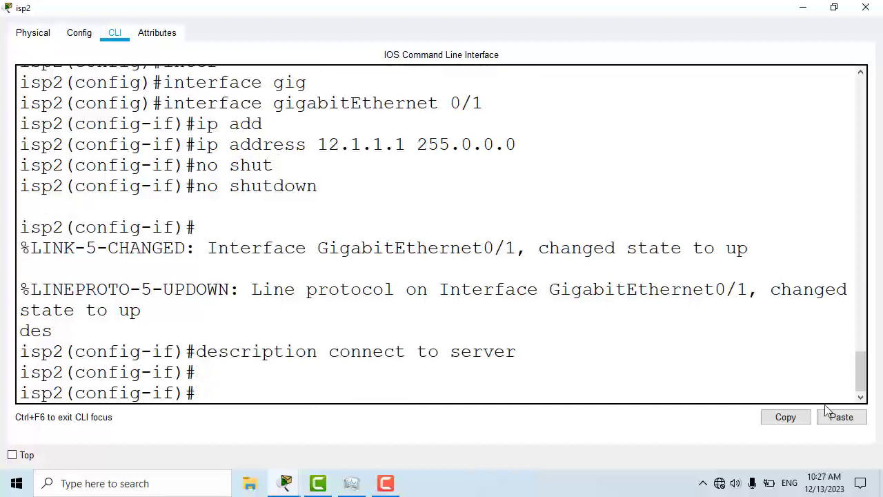
click(867, 10)
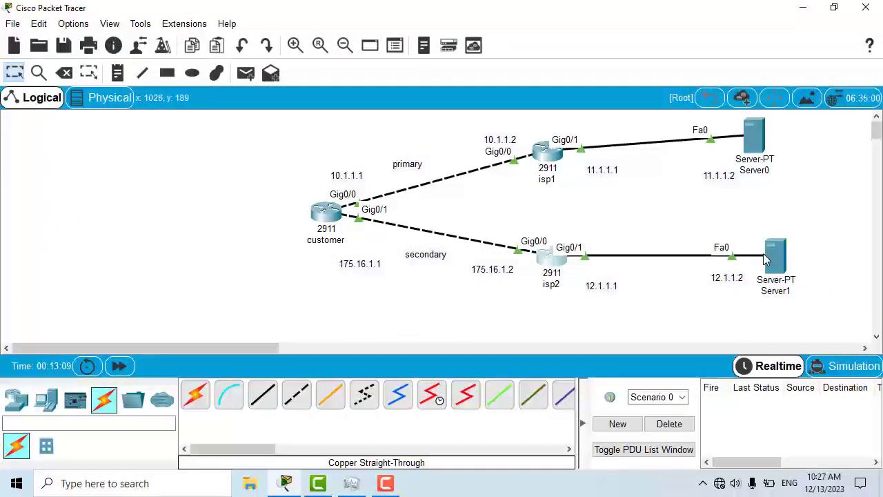
Open Server1's IP configuration and set its static IPv4 address to 12.1.1.2 with subnet mask 255.0.0.0
click(772, 261)
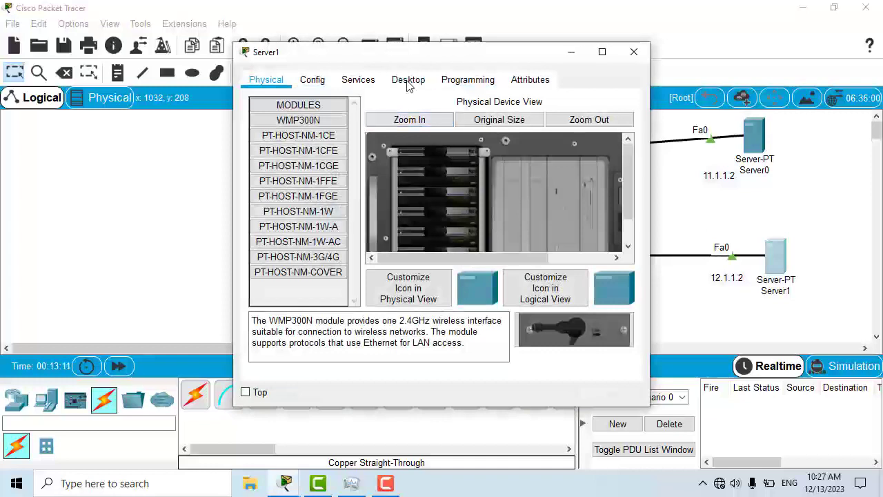
click(409, 79)
click(297, 119)
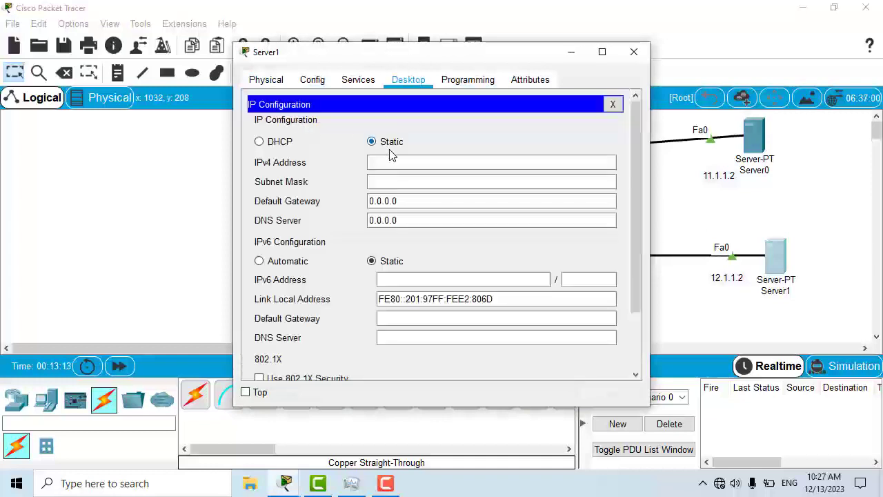
click(396, 163)
text(1)
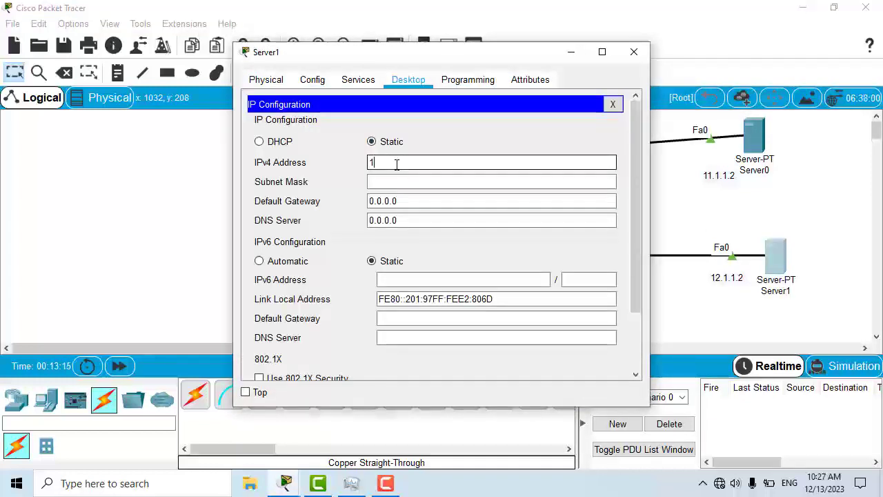
text(2.1.1.2)
key(Tab)
key(Tab)
Set Server1's IPv4 default gateway to 12.1.1.1 and close the server's window
text(12.1)
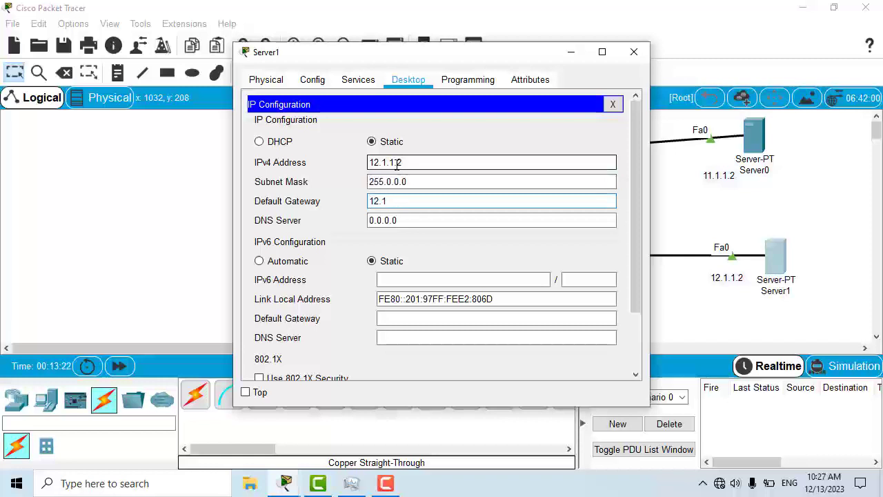
text(.1.1)
click(634, 52)
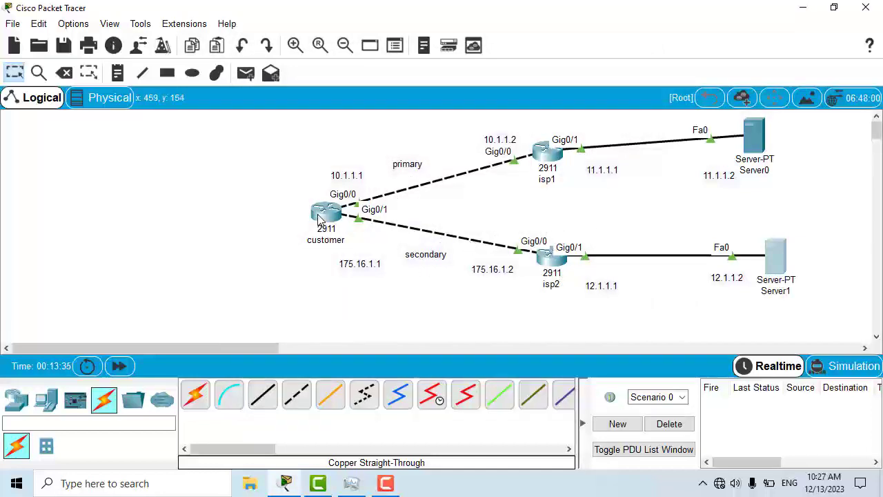
Move the customer router slightly farther away from the two ISP routers in the logical topology
drag(294, 221, 287, 220)
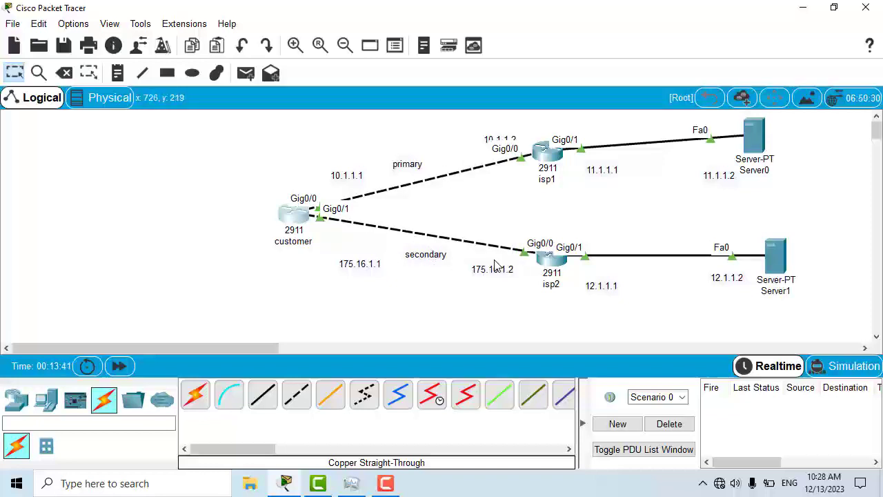
Open the customer router's command line in a maximized window and exit interface configuration to global configuration mode
click(295, 223)
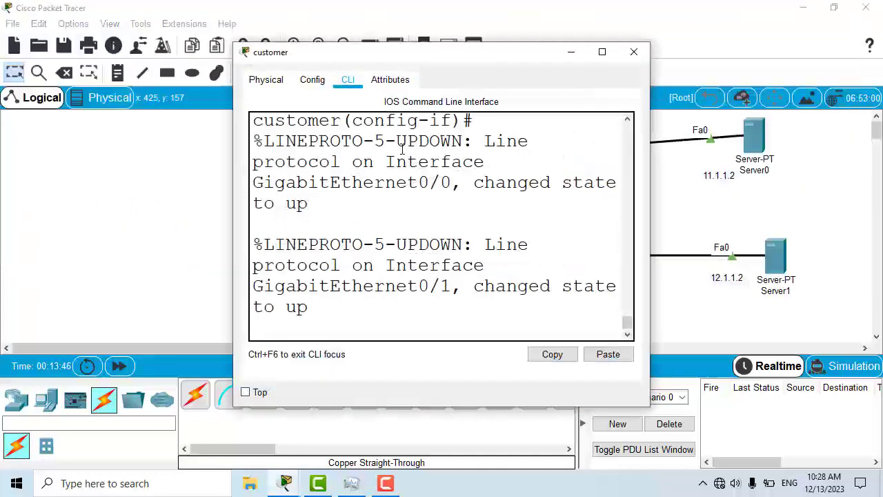
click(602, 52)
key(Return)
key(Return)
key(Return)
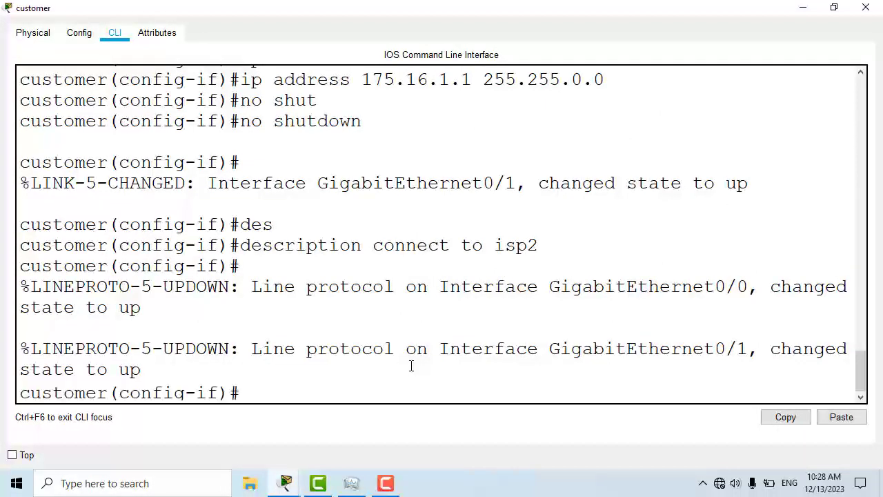
text(exit)
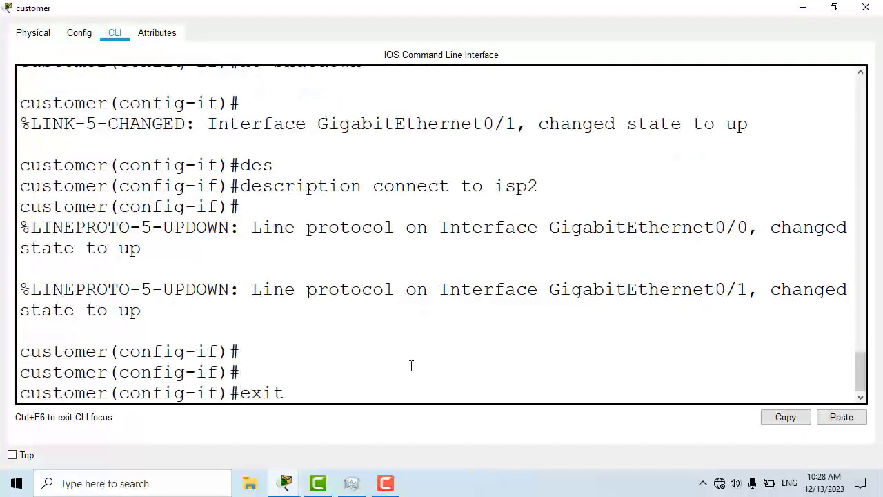
key(Return)
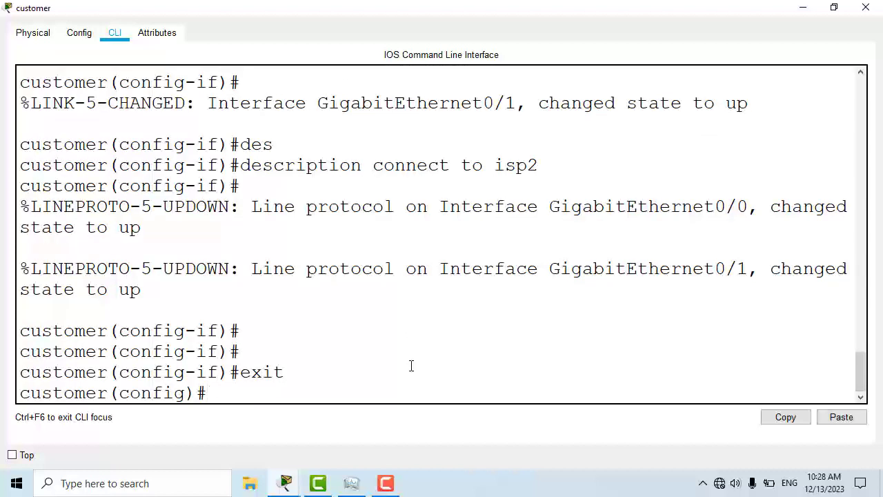
Add a static route on the customer router to 11.0.0.0 255.0.0.0 via next hop 10.1.1.2 with administrative distance 1
text(ip route)
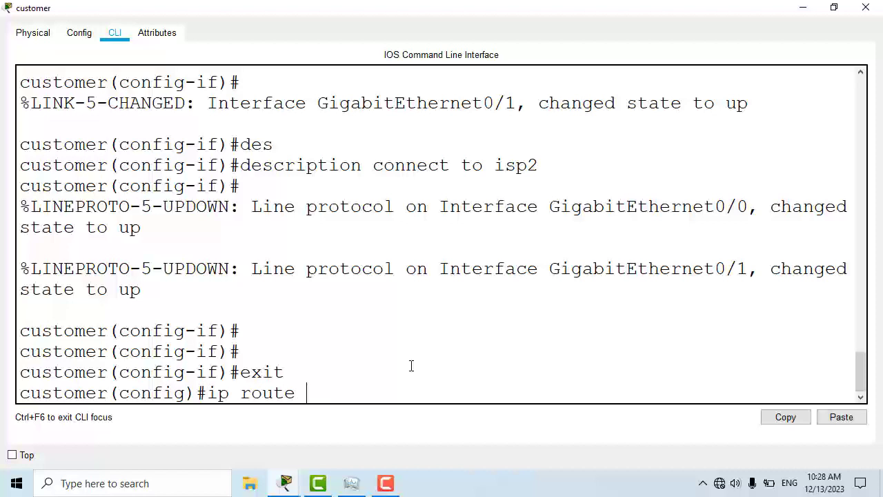
text( 11.0.0.0 255.0.0.0)
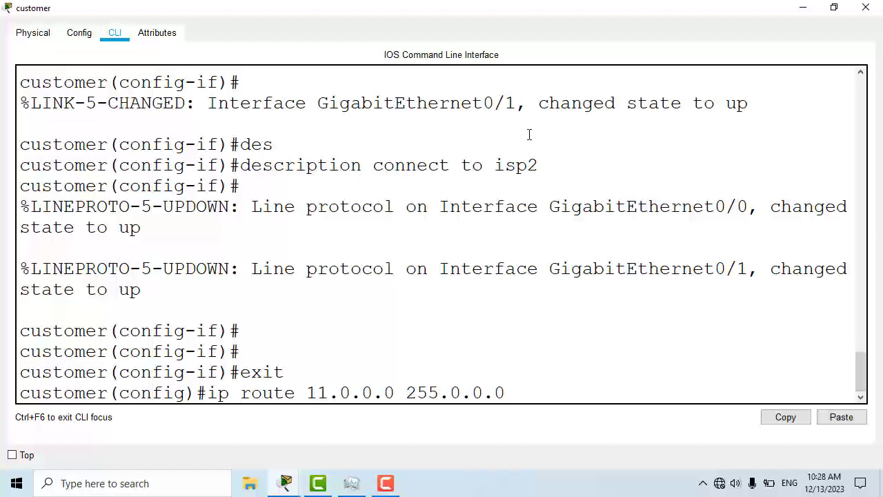
double_click(512, 13)
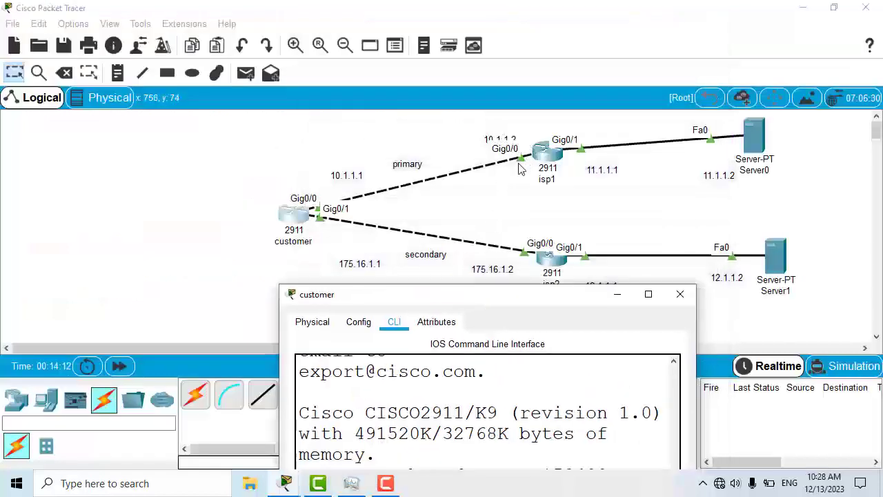
drag(557, 288, 543, 202)
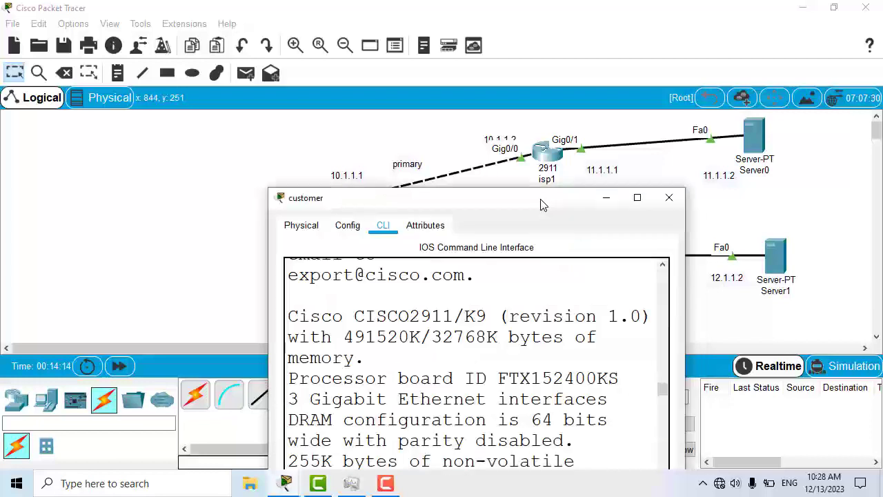
double_click(542, 199)
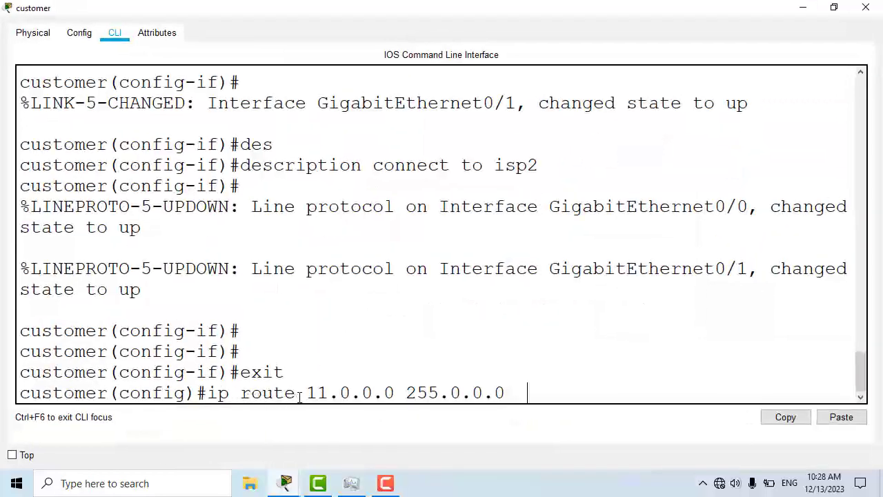
drag(306, 393, 394, 393)
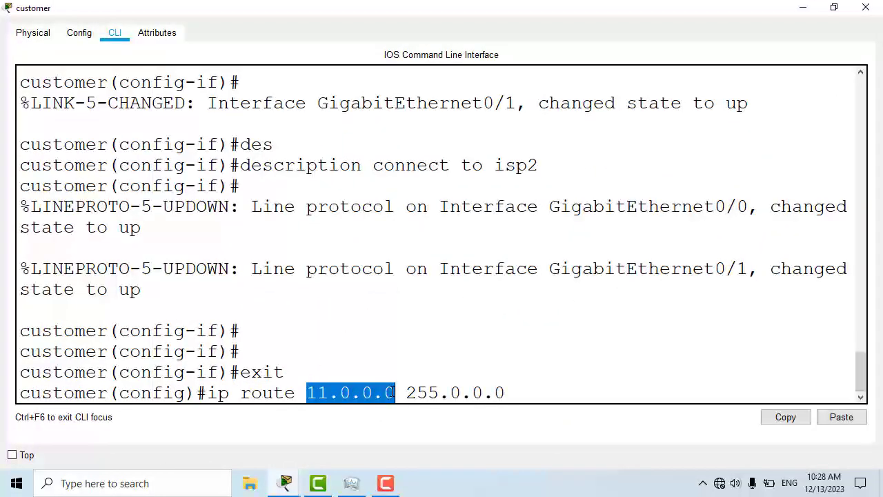
click(522, 393)
text(1)
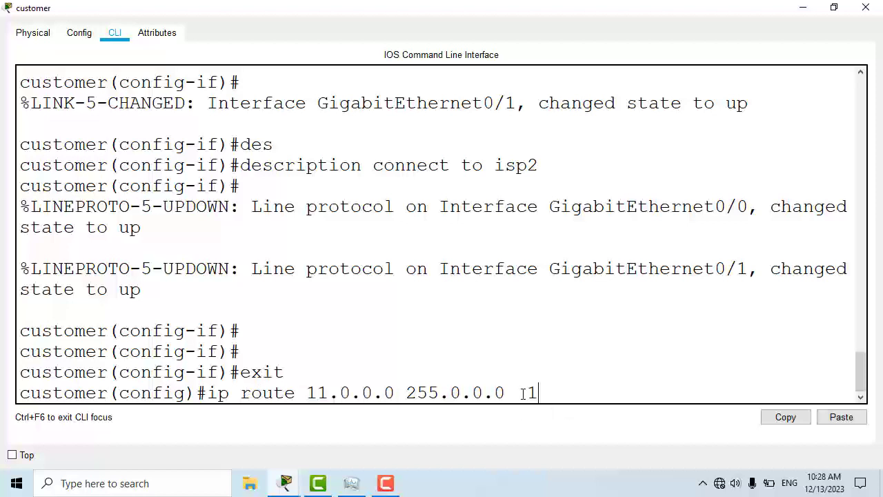
text(0.1.1)
text(.2 1)
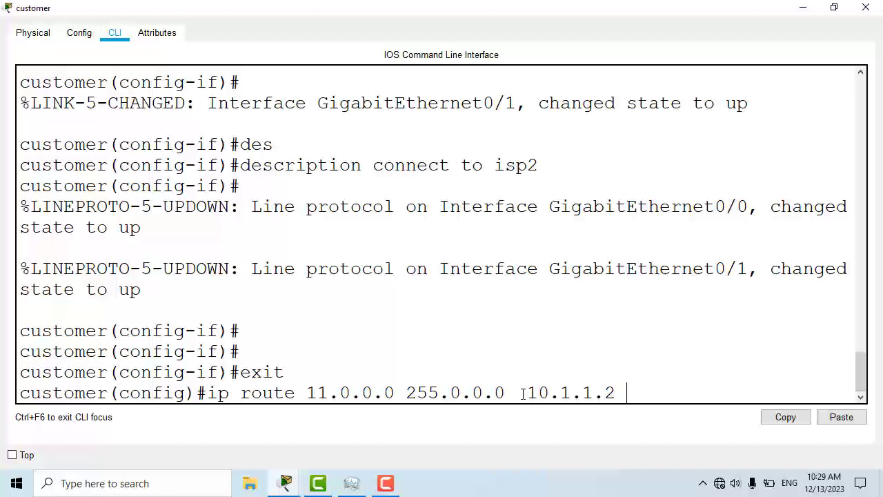
text(1)
key(Return)
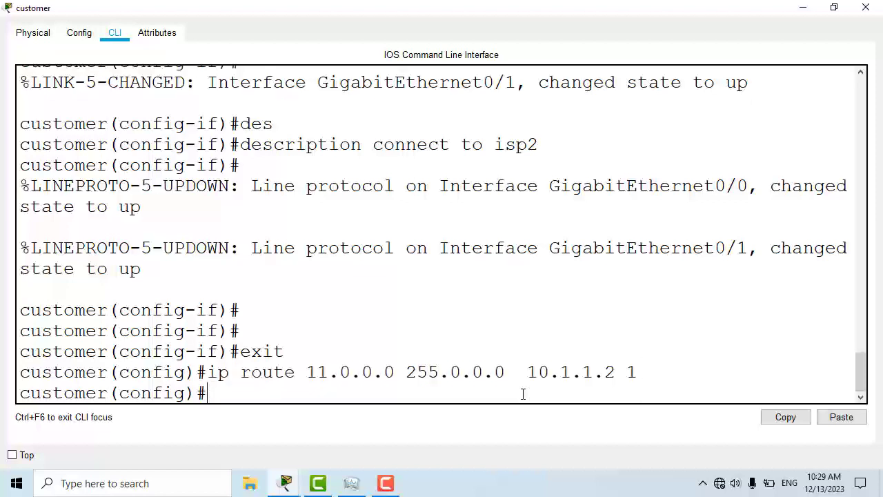
Add a static route to 12.0.0.0 255.0.0.0 via 175.16.1.2 with administrative distance 2, checking the topology for the next hop
text(ip route 1)
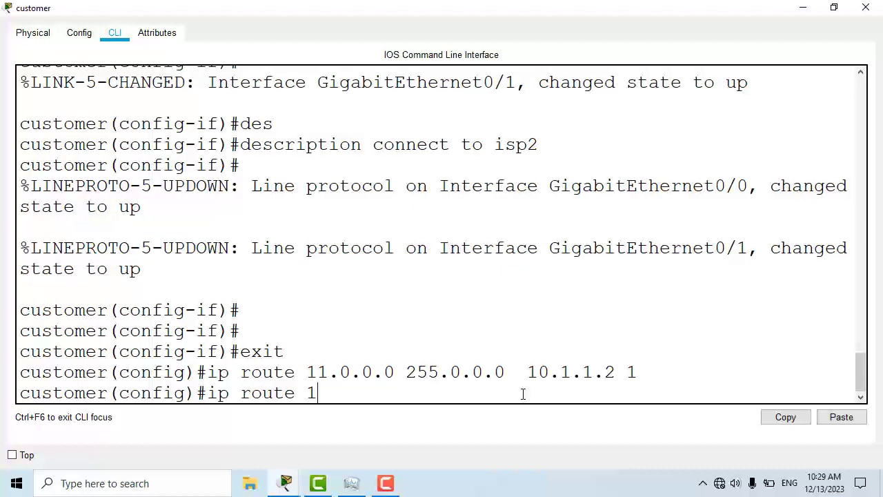
text(2.0.0.0 25)
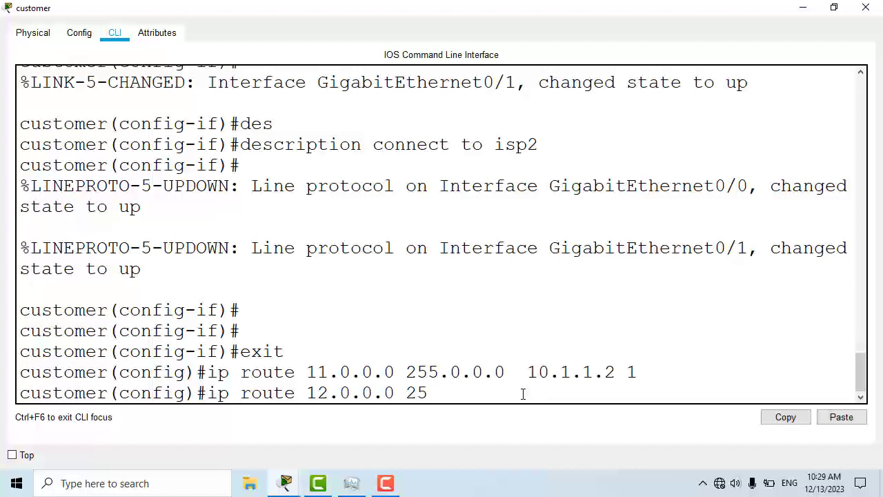
text(5.0.0.0)
click(802, 8)
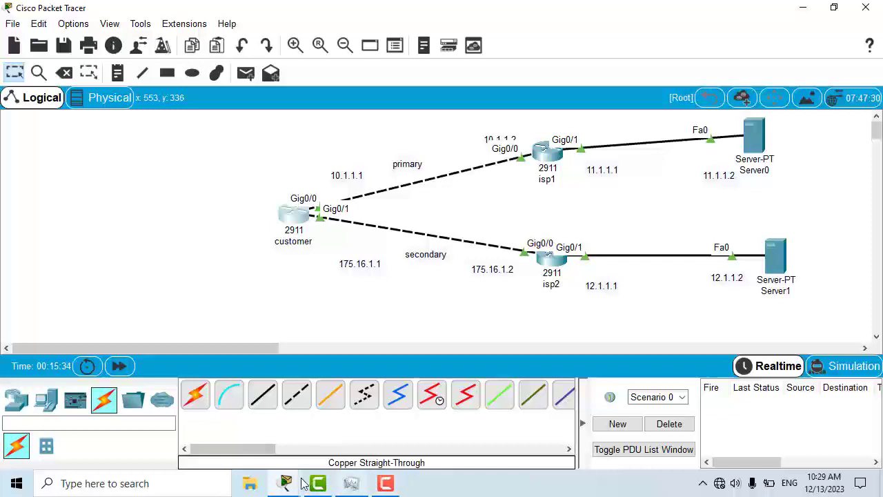
mouse_move(286, 483)
click(366, 425)
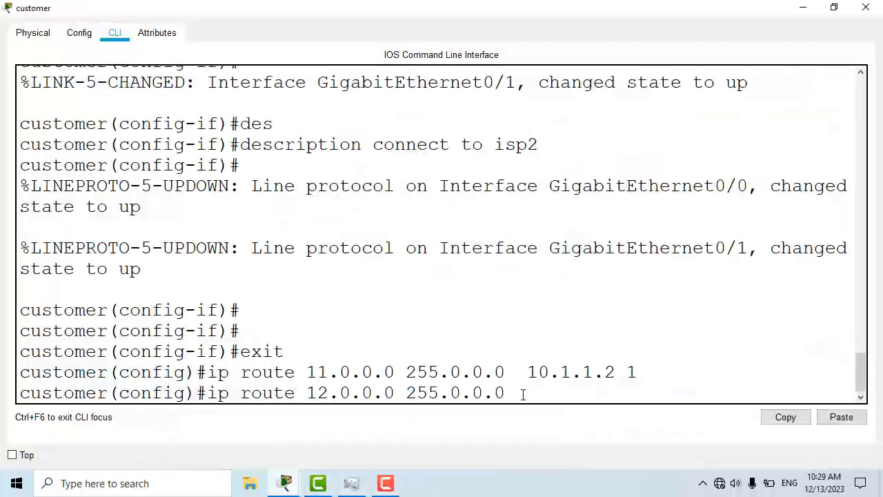
text(1)
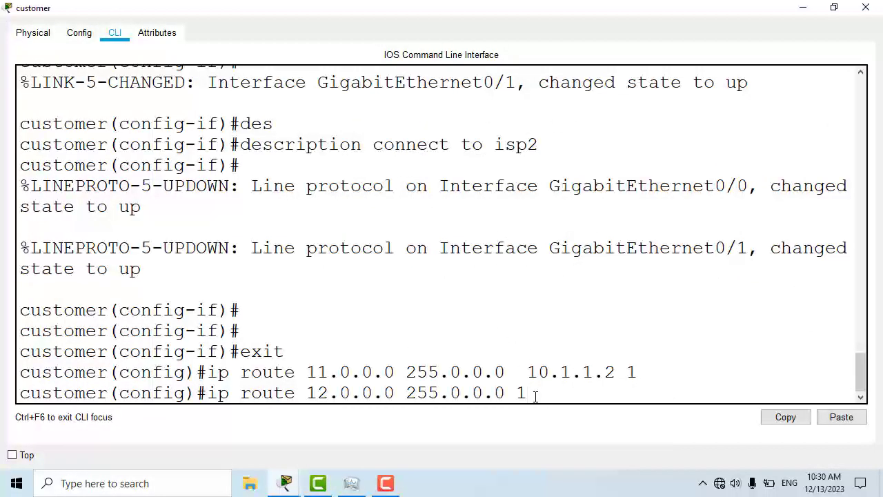
text(75.15)
key(BackSpace)
text(6.1.2)
click(288, 483)
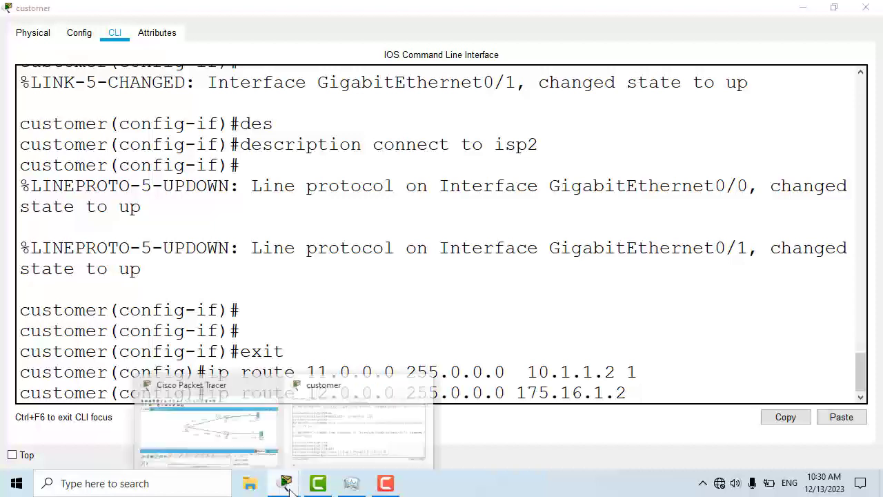
click(231, 421)
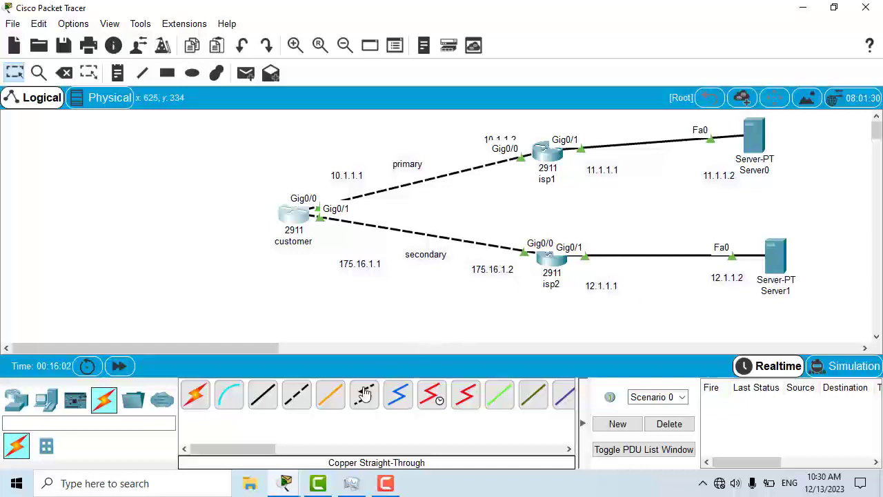
mouse_move(286, 483)
click(410, 433)
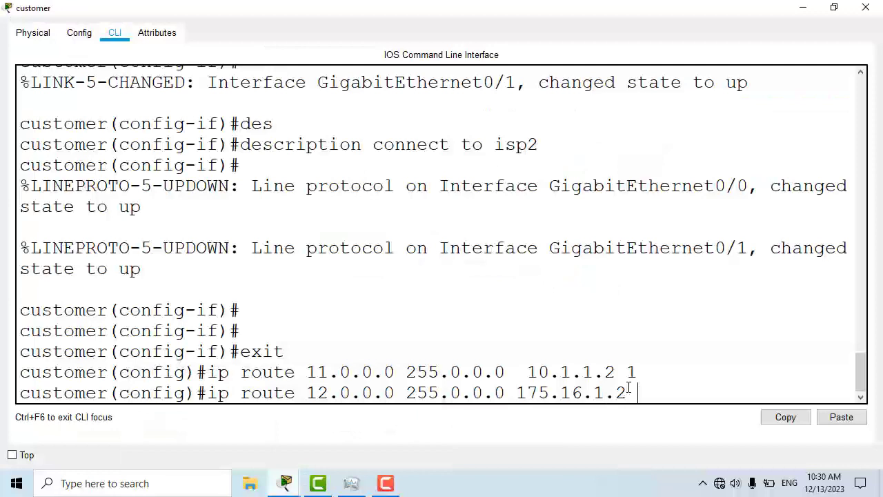
text(2)
key(Return)
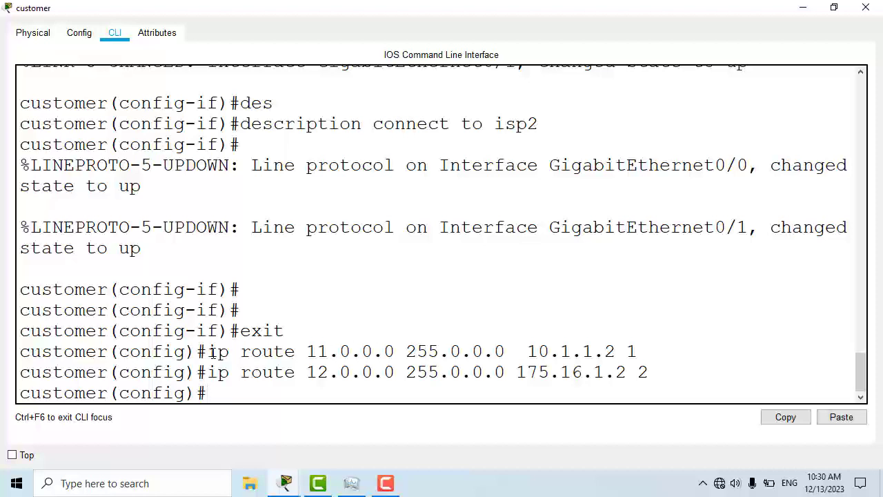
Review the two entered static route commands and compare their administrative distances
drag(207, 351, 373, 338)
drag(469, 345, 629, 352)
double_click(629, 352)
drag(209, 372, 642, 372)
double_click(643, 373)
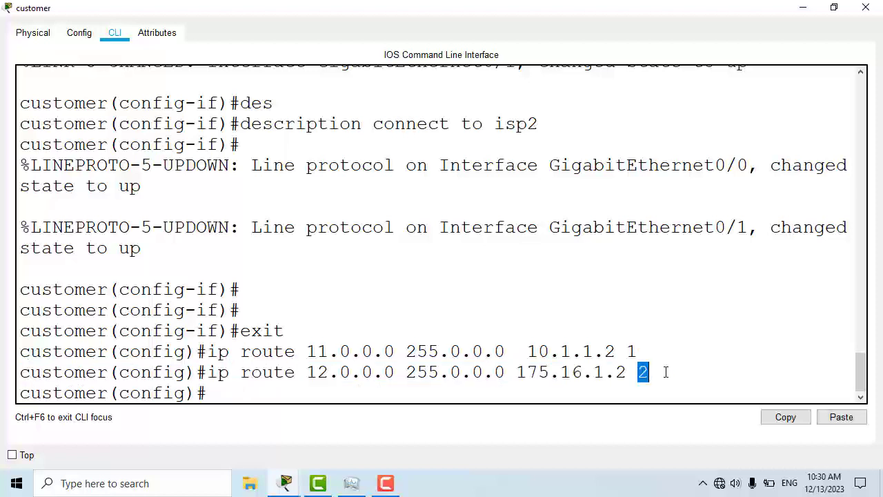
double_click(630, 351)
drag(209, 353, 645, 354)
click(637, 345)
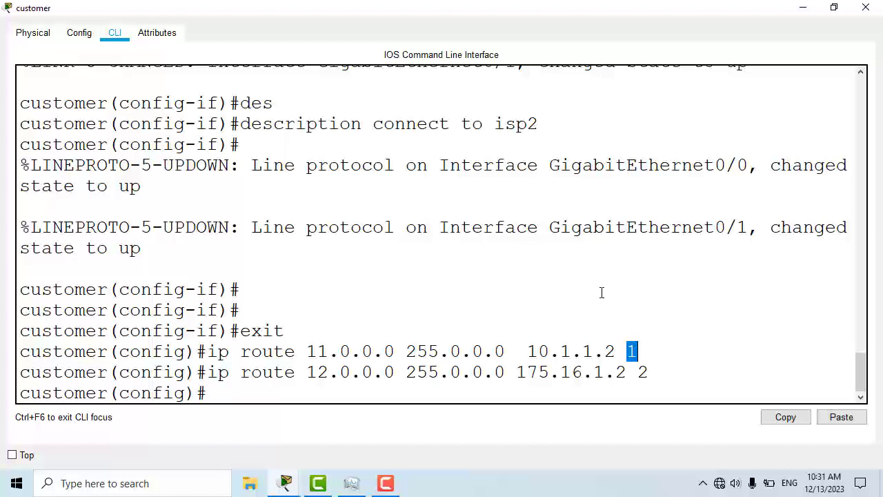
Exit global configuration mode and display the customer router's routing table with show ip route
click(268, 392)
text(exit)
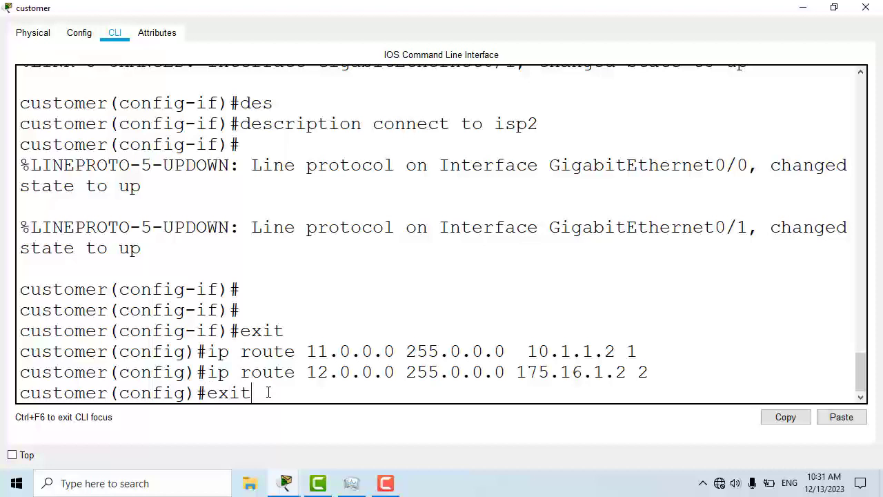
key(Return)
text(show )
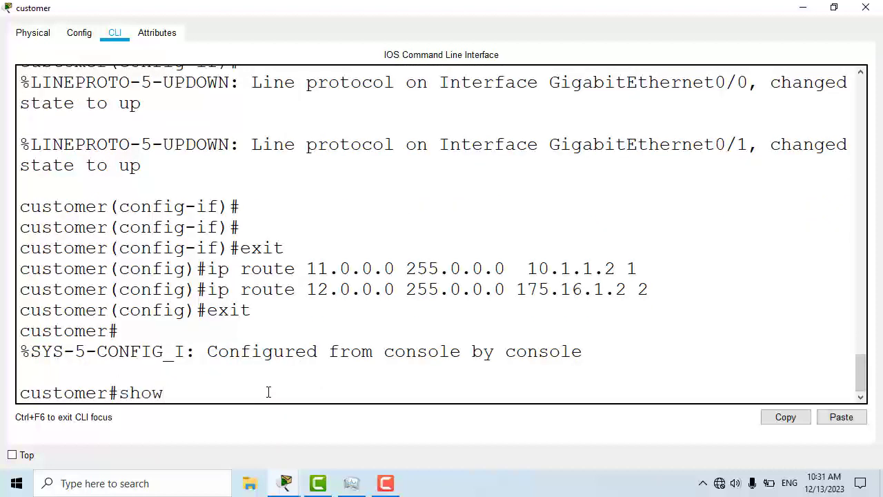
text(ip route)
key(Return)
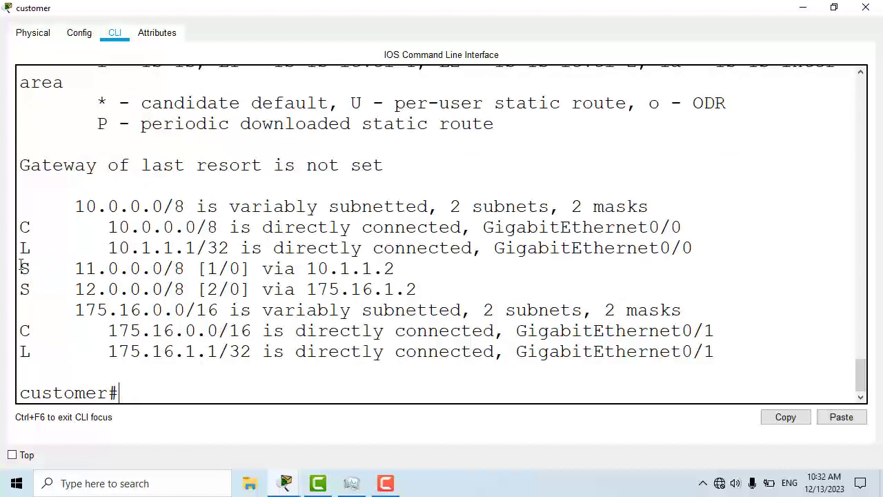
Examine the static entries' distance and next hop in the routing table and close the customer router's window
drag(21, 268, 218, 288)
drag(208, 268, 216, 269)
drag(310, 268, 412, 261)
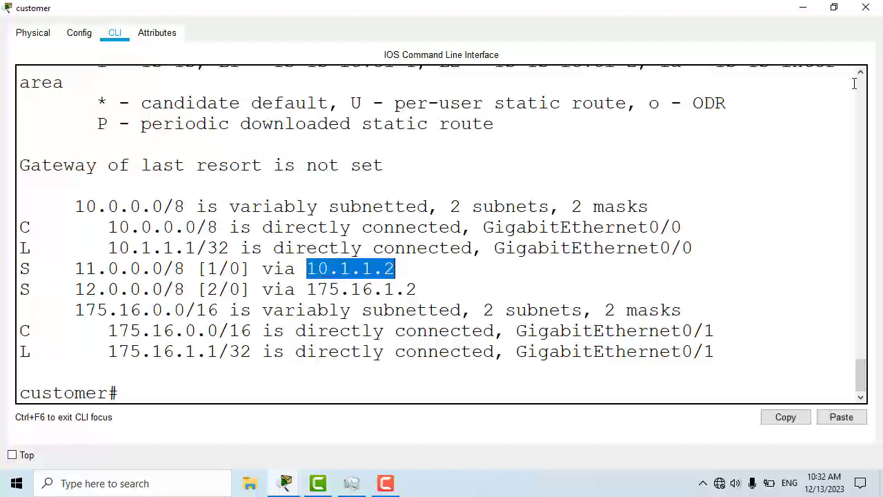
click(866, 7)
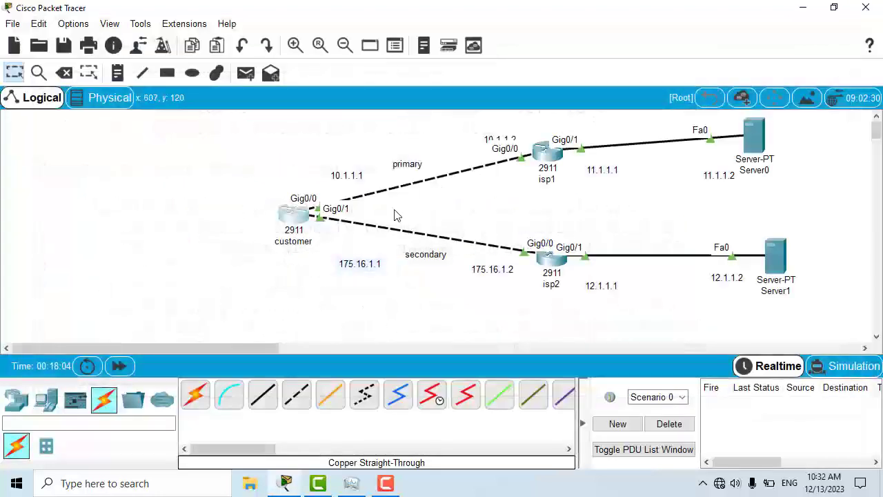